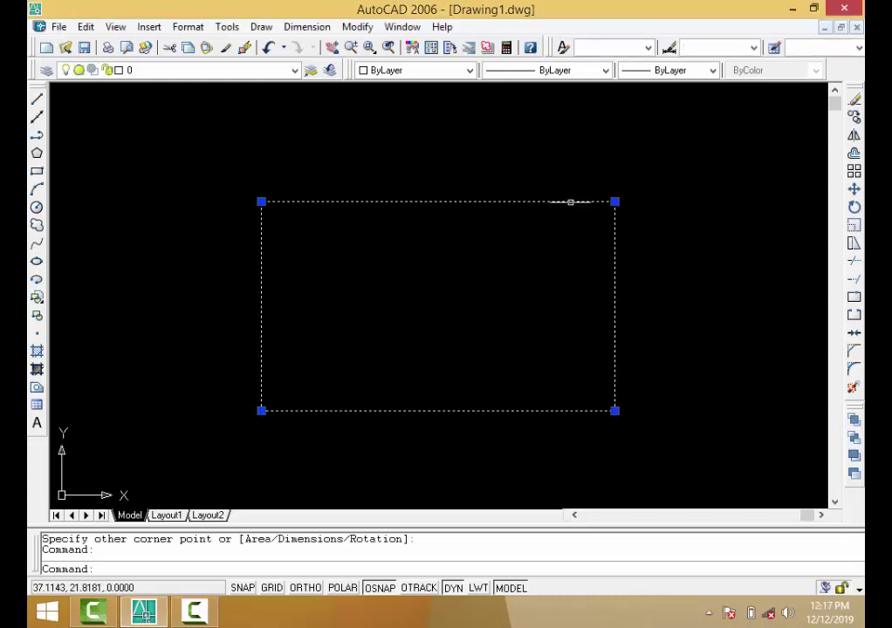
Erase the leftover rectangle so Drawing1's drawing area is empty.
key(Delete)
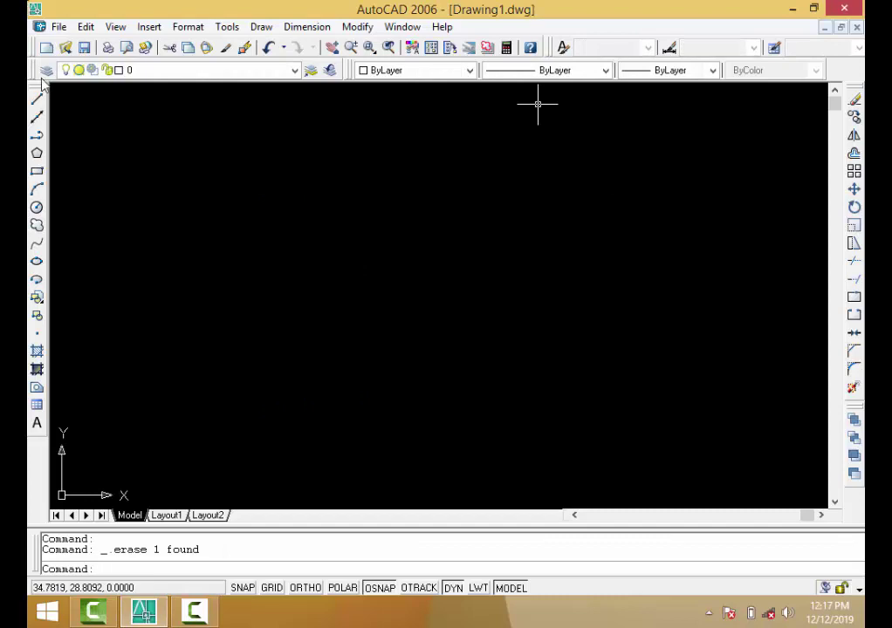
Set the drawing's length units to Architectural with 0'-0 1/4" precision.
click(171, 31)
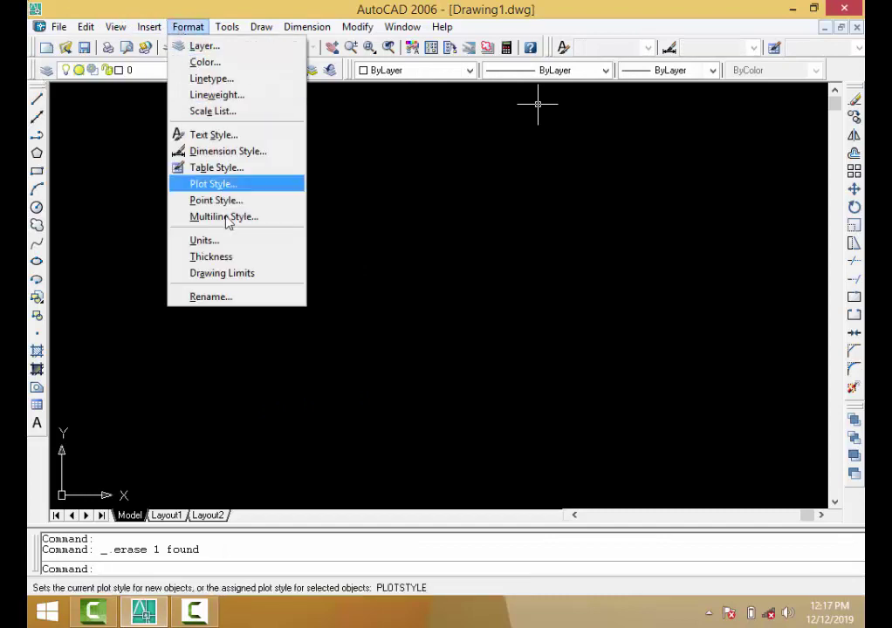
click(239, 248)
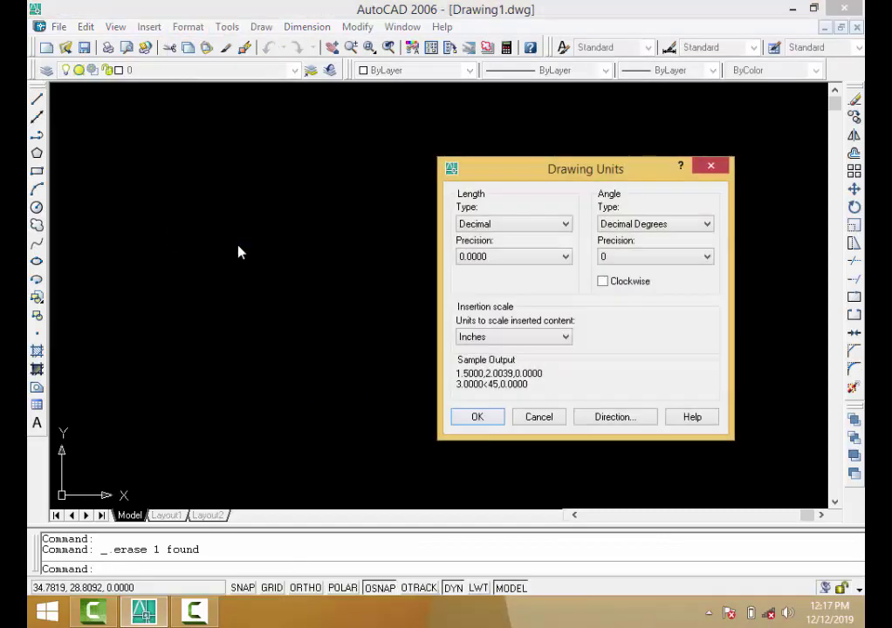
click(522, 225)
click(517, 247)
scroll(517, 247, up, 1)
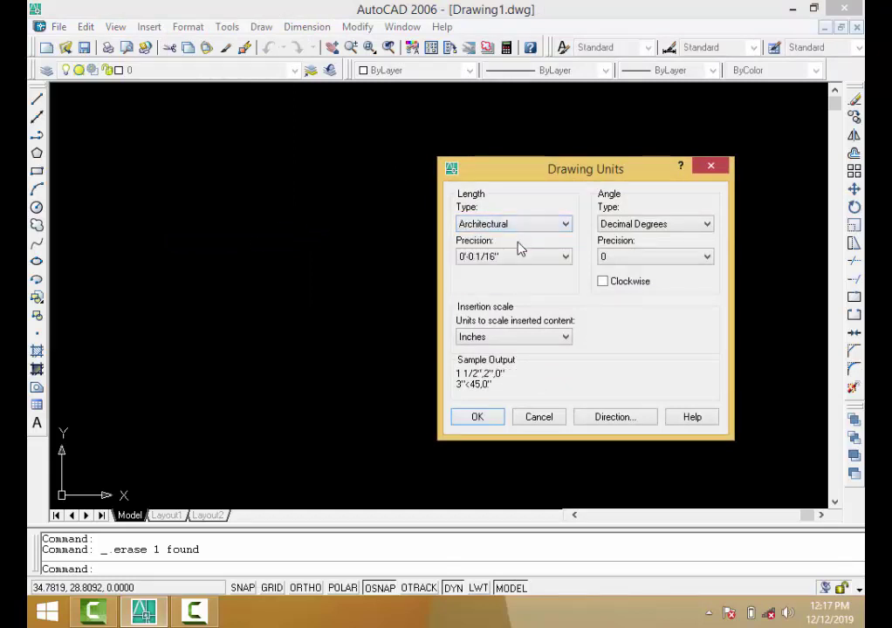
click(522, 259)
click(503, 292)
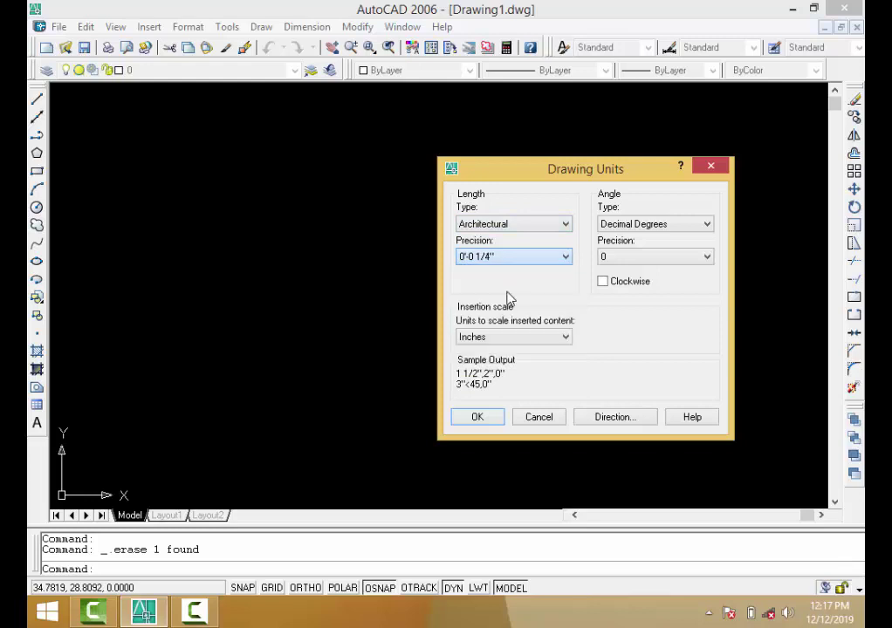
click(482, 420)
click(479, 419)
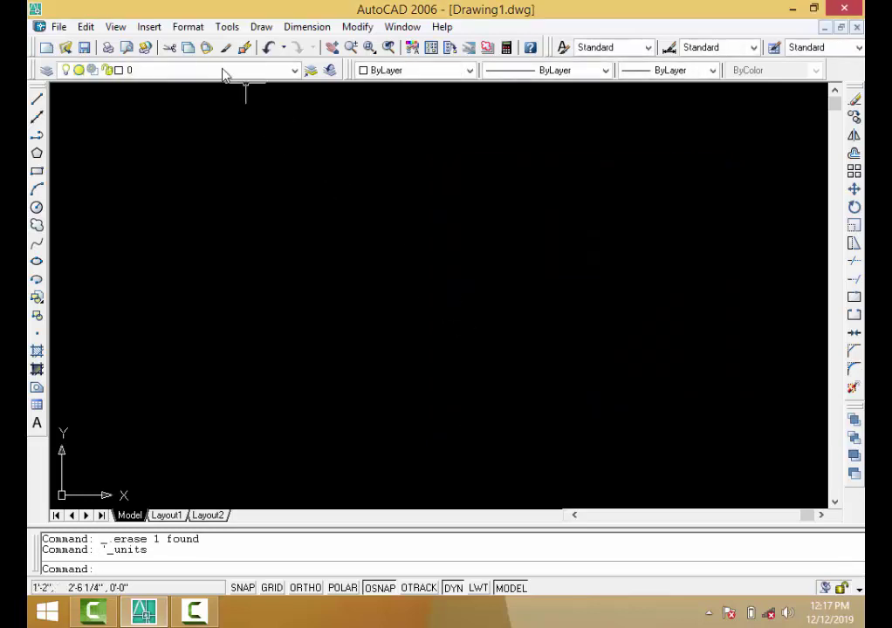
Recheck Drawing Units, keeping Architectural lengths and Decimal Degrees angles.
click(183, 27)
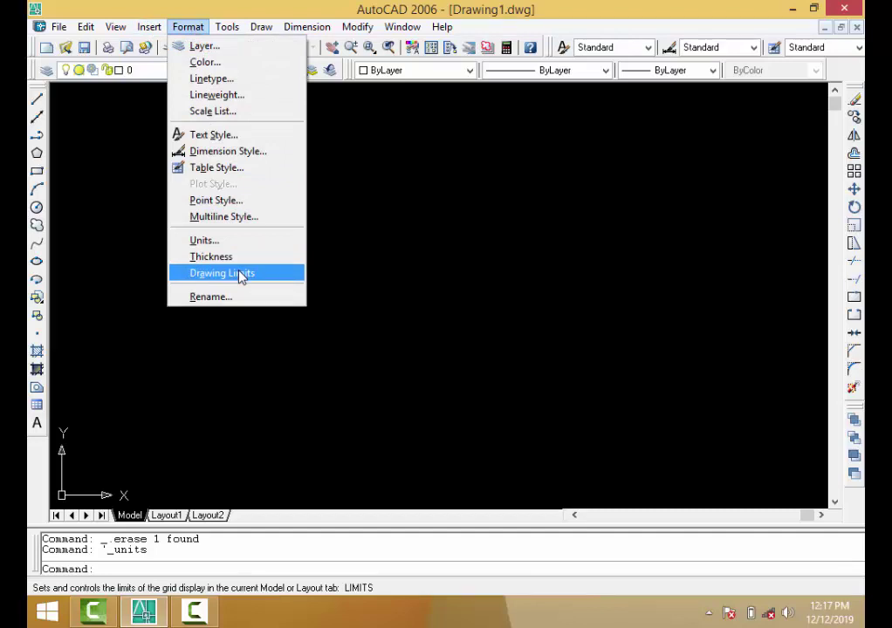
click(233, 243)
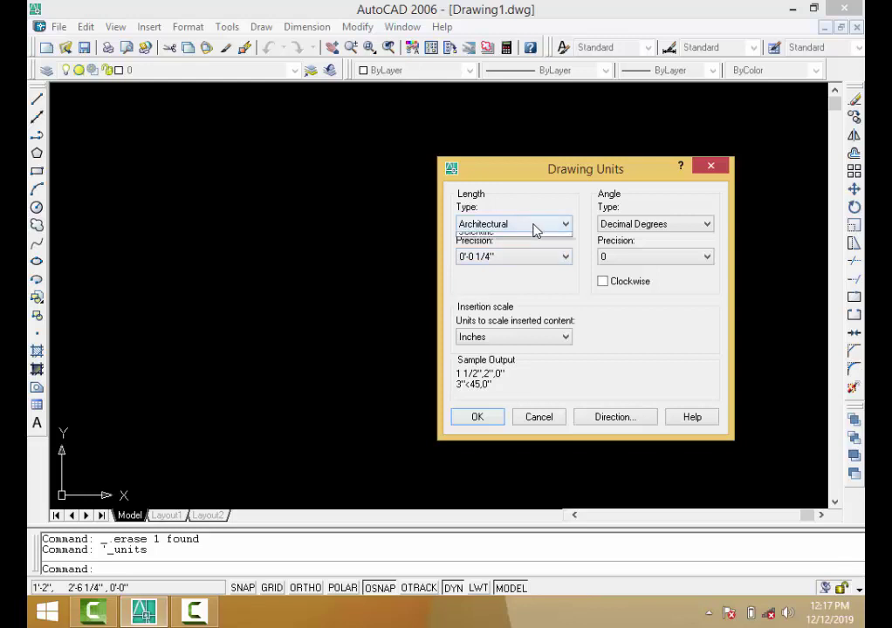
click(532, 229)
click(530, 248)
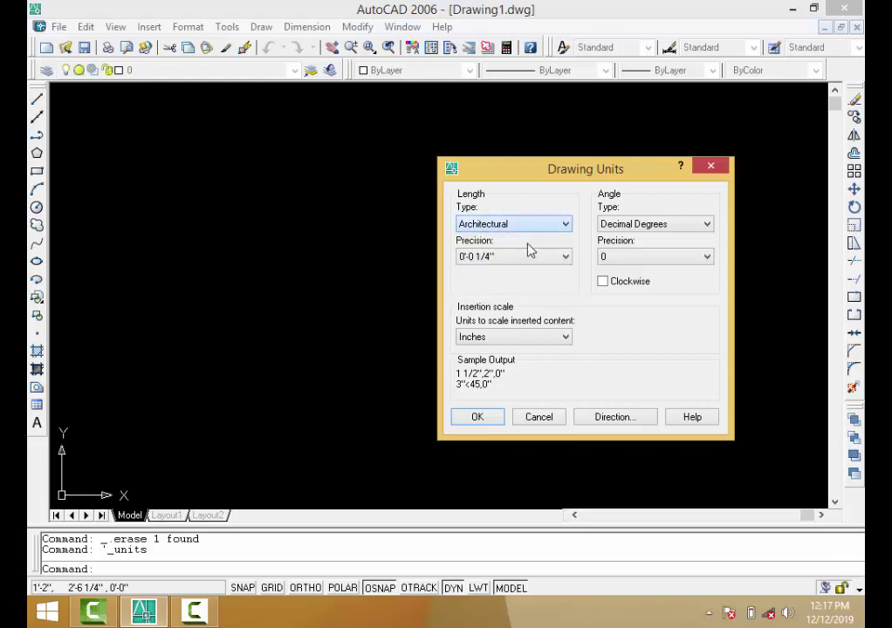
click(656, 227)
click(658, 235)
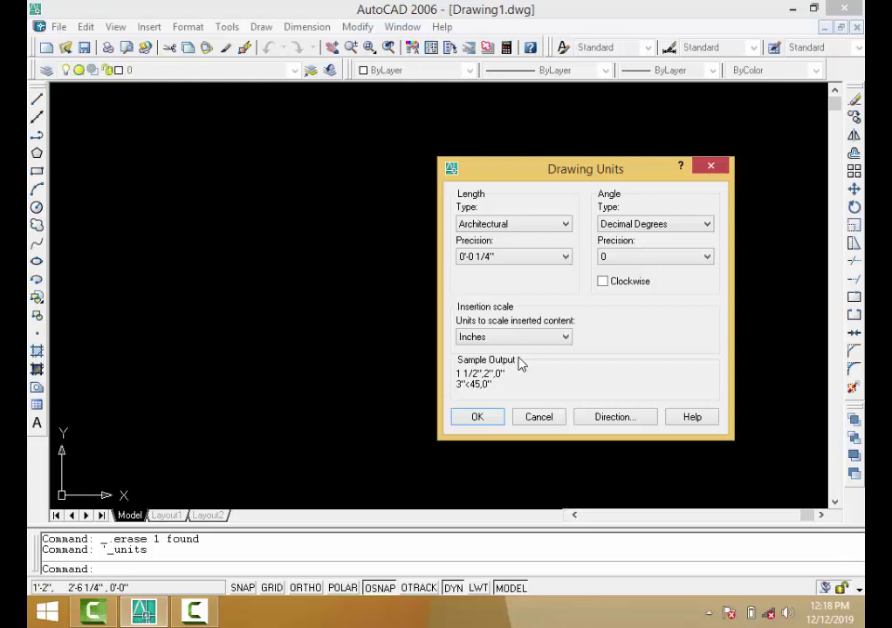
click(477, 417)
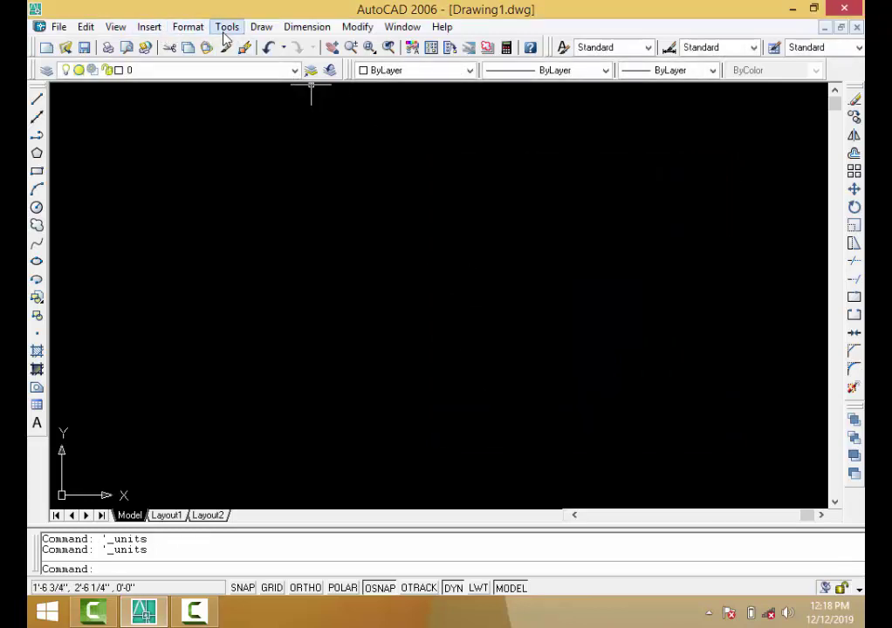
Begin setting Drawing Limits, accepting the default lower-left corner.
click(189, 27)
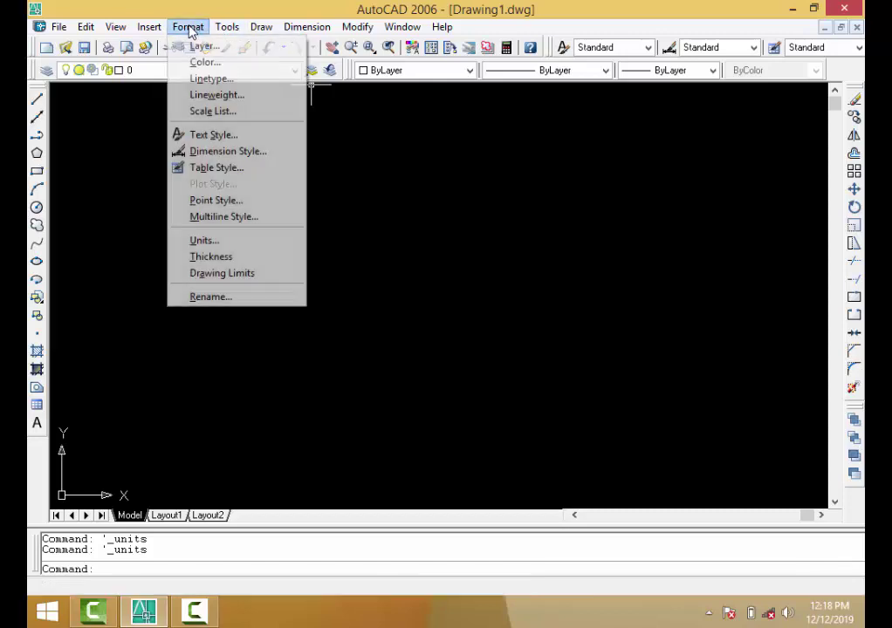
click(231, 279)
key(Return)
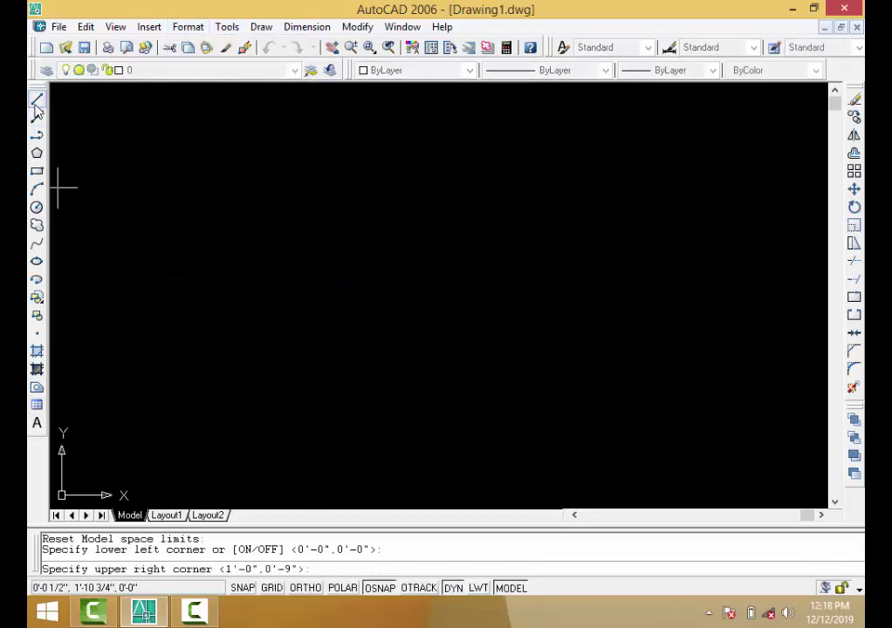
Draw a 50' horizontal line with Ortho turned on.
click(37, 101)
click(98, 253)
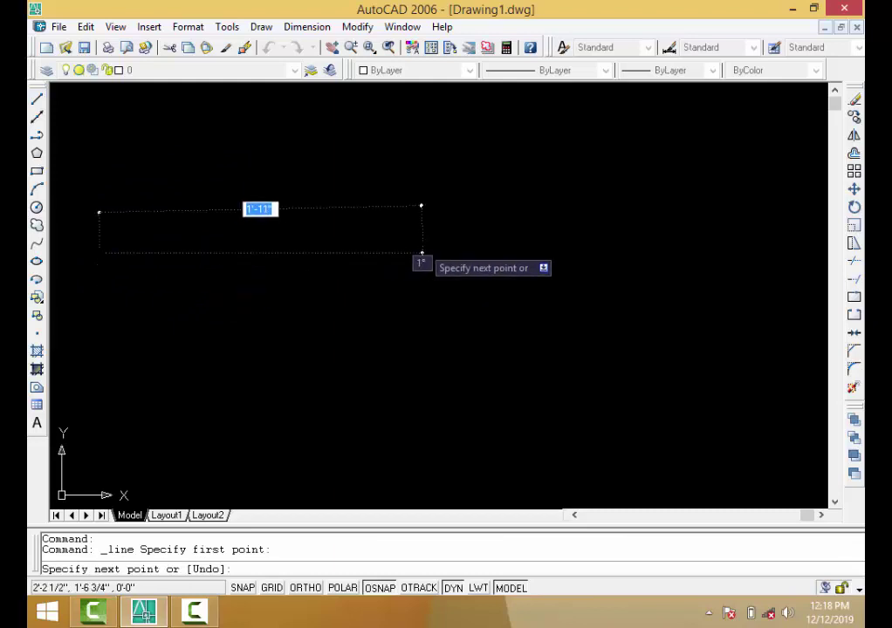
key(F8)
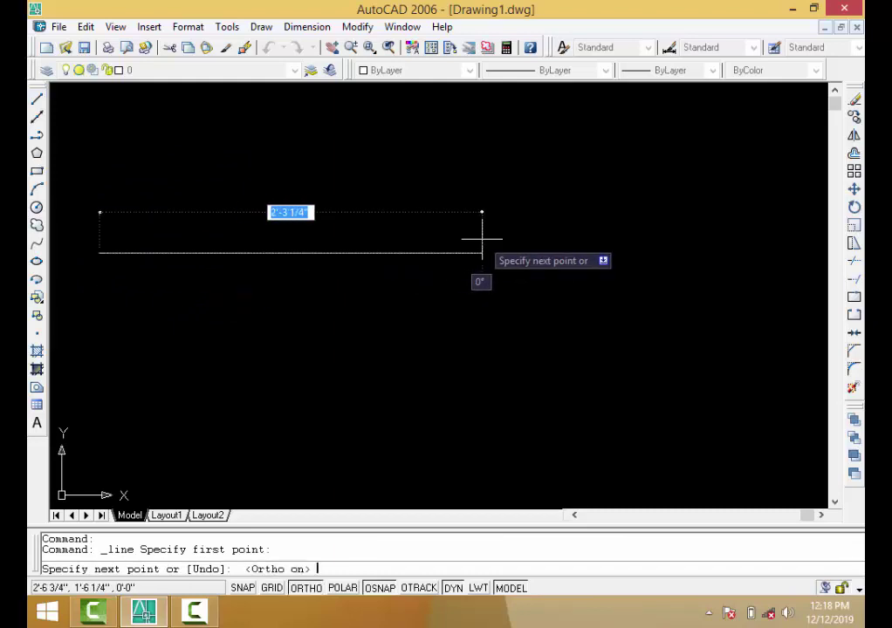
text(50')
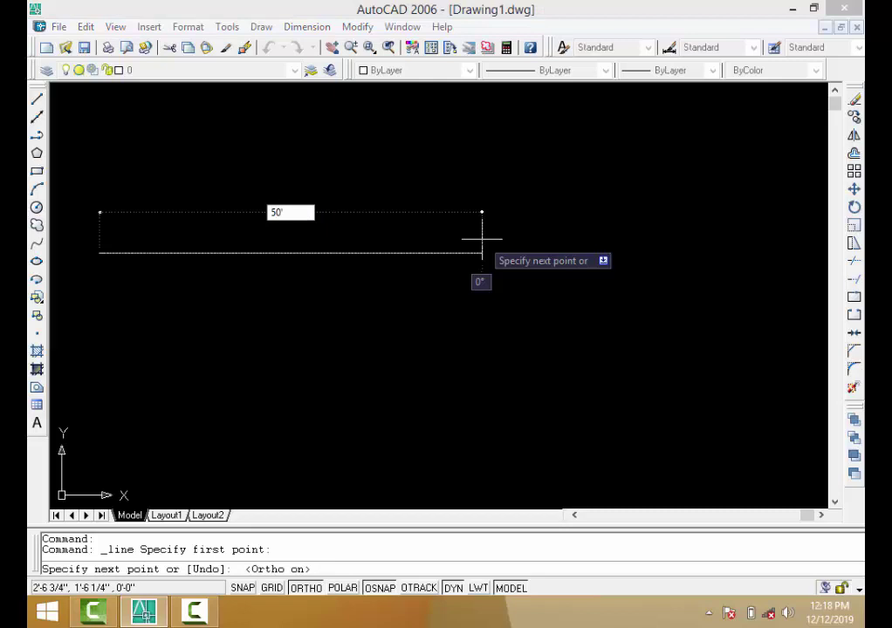
key(Return)
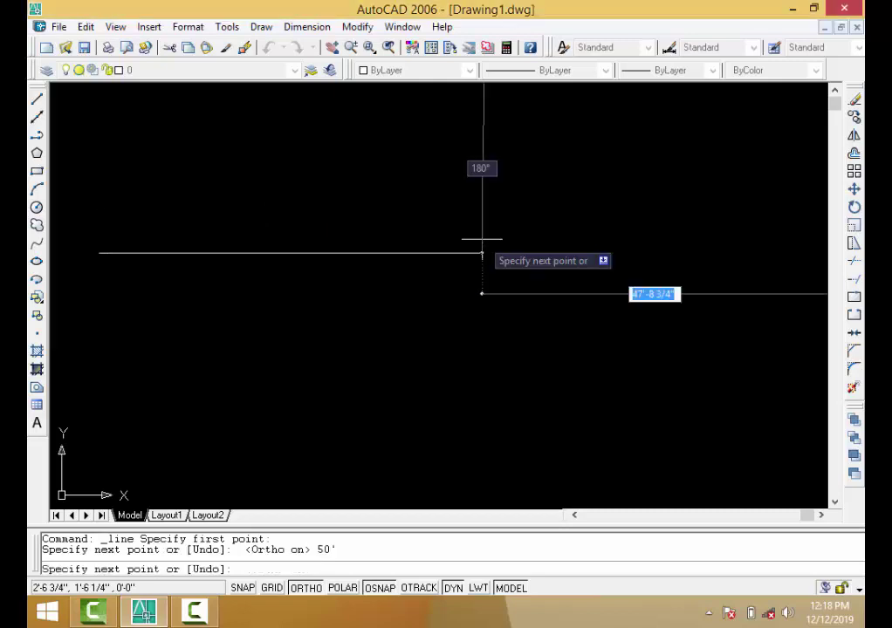
key(Return)
Zoom All to fit the 50' line in view, then select it.
scroll(410, 240, down, 3)
scroll(441, 251, up, 5)
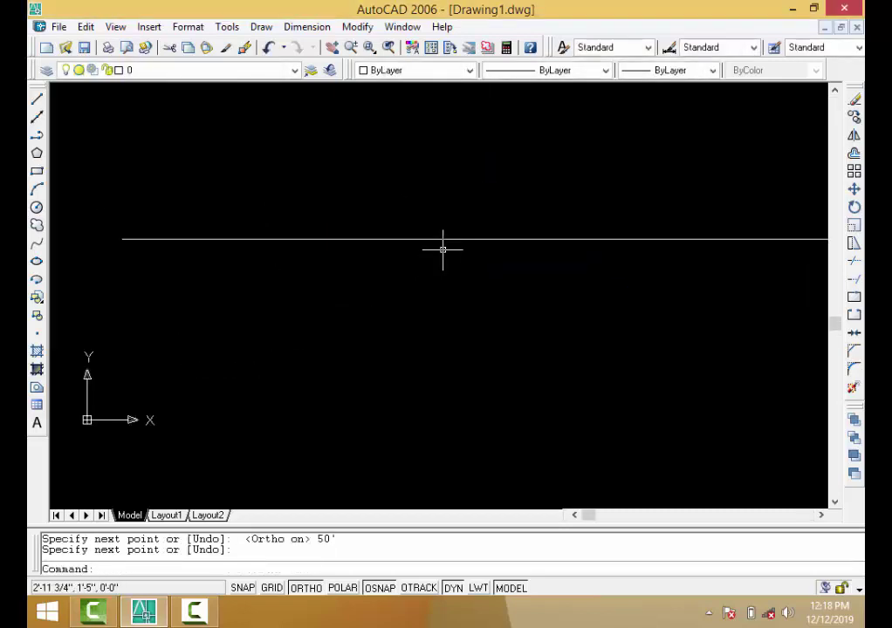
text(z)
key(Return)
text(a)
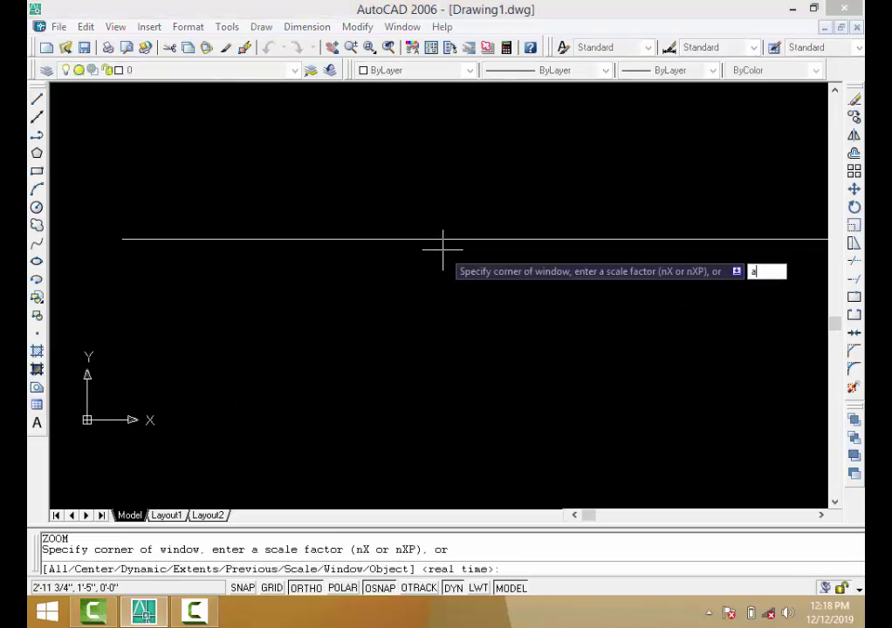
key(Return)
middle_drag(487, 270, 487, 321)
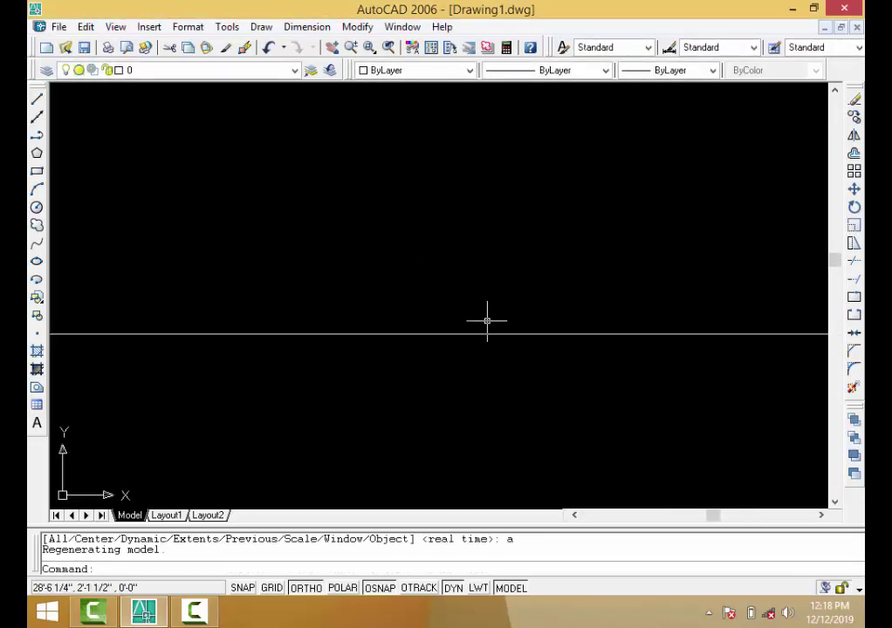
click(487, 333)
Delete the 50' line and draw a 7' by 4' rectangle as the outer frame.
key(Delete)
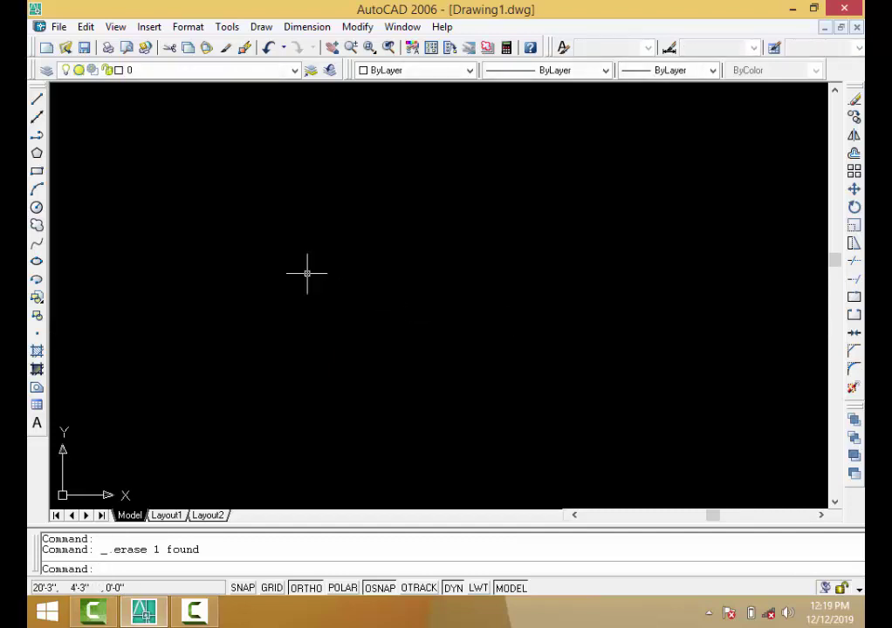
click(37, 173)
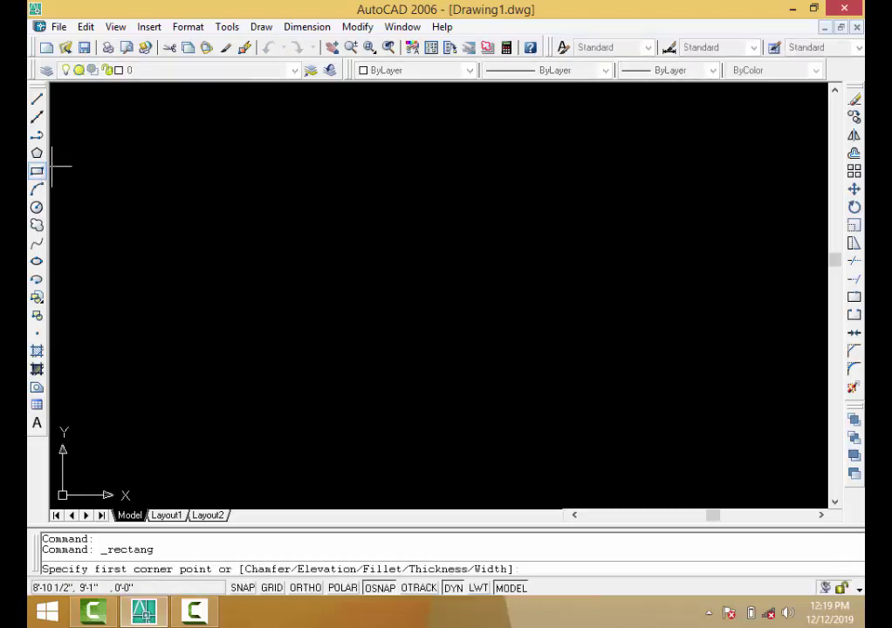
click(258, 326)
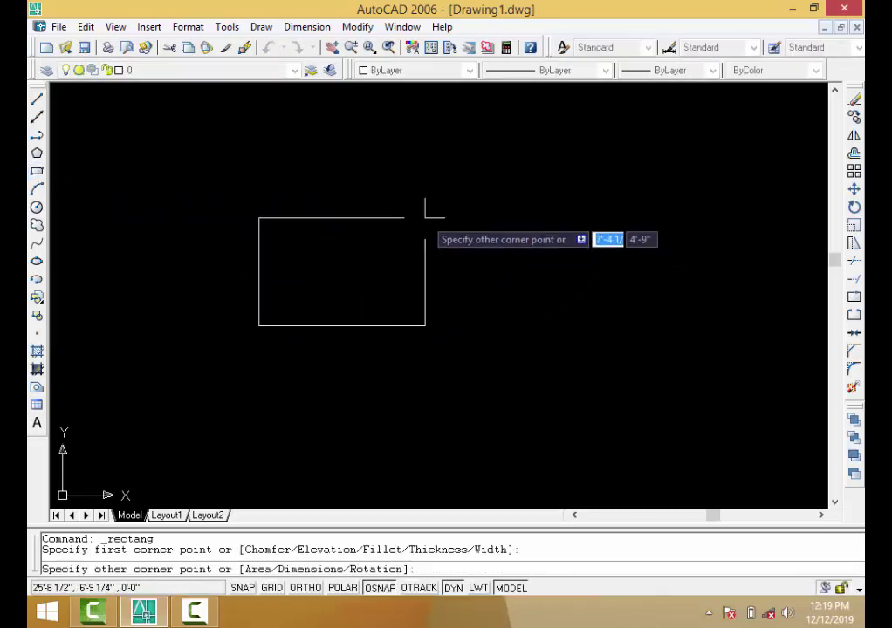
click(305, 588)
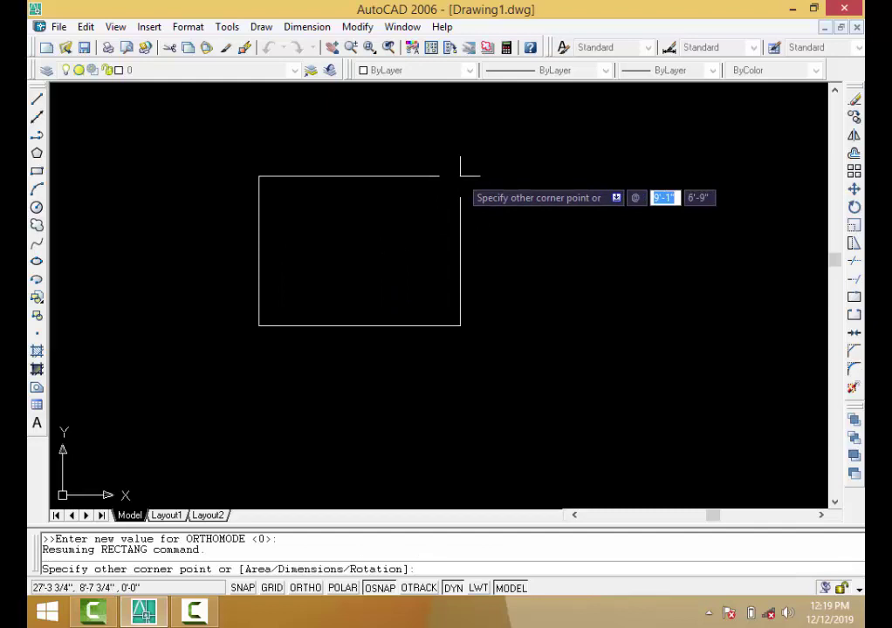
text(7')
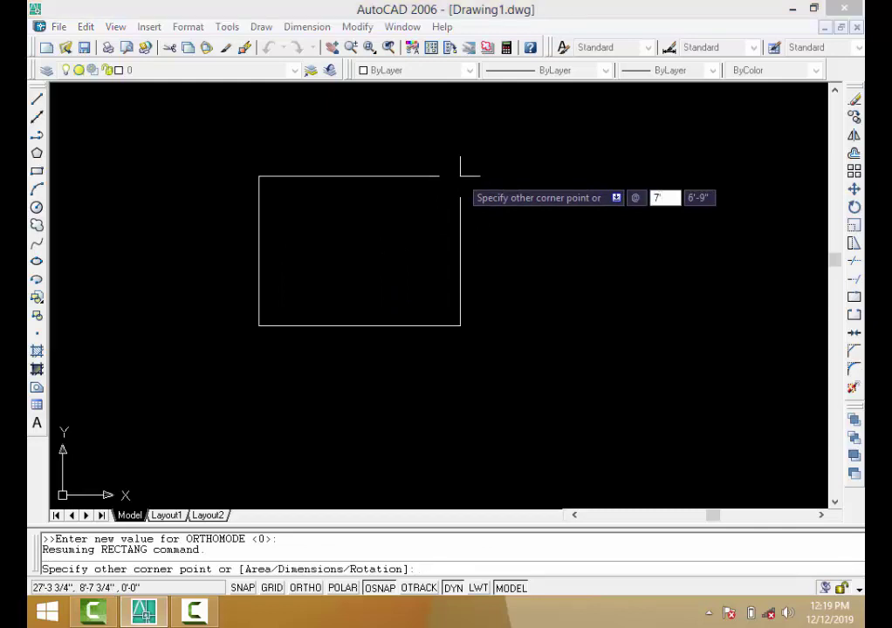
key(Tab)
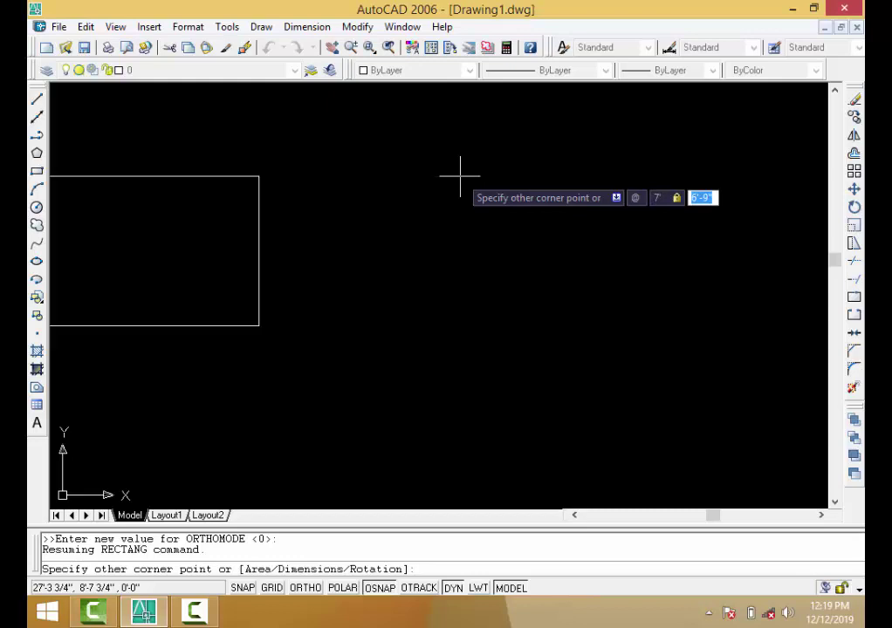
text(4)
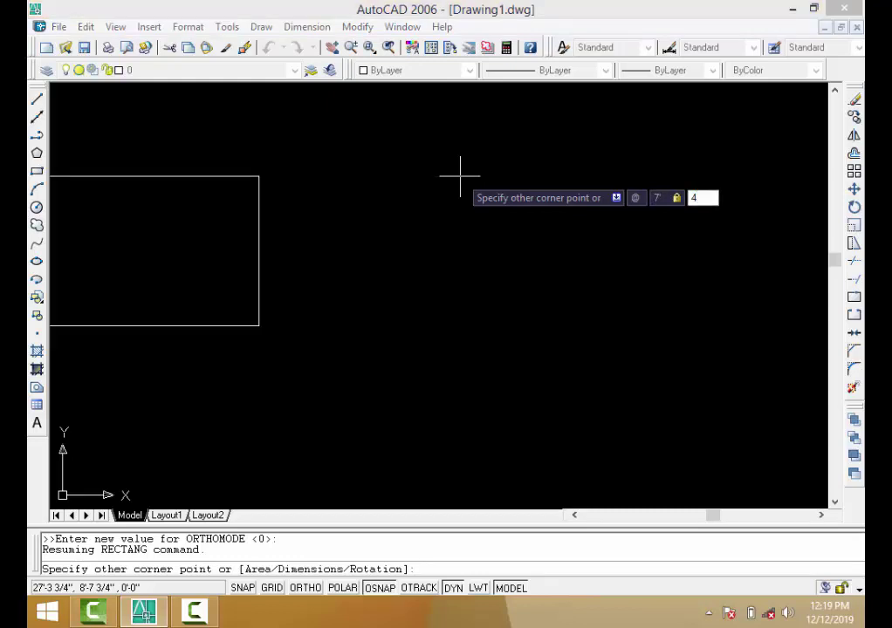
text(')
key(Return)
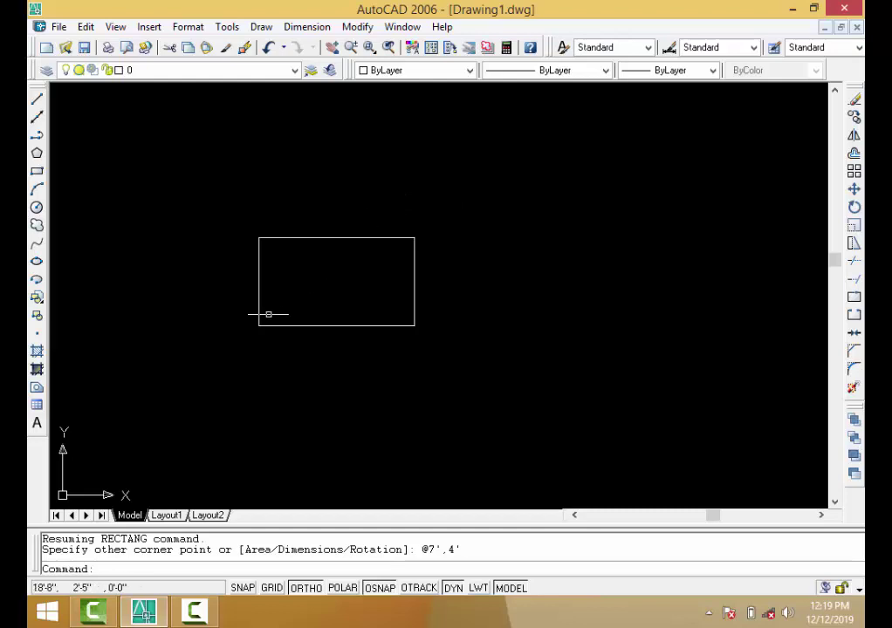
Zoom in on the rectangle and start the Offset command with O.
scroll(239, 313, up, 2)
scroll(238, 312, up, 2)
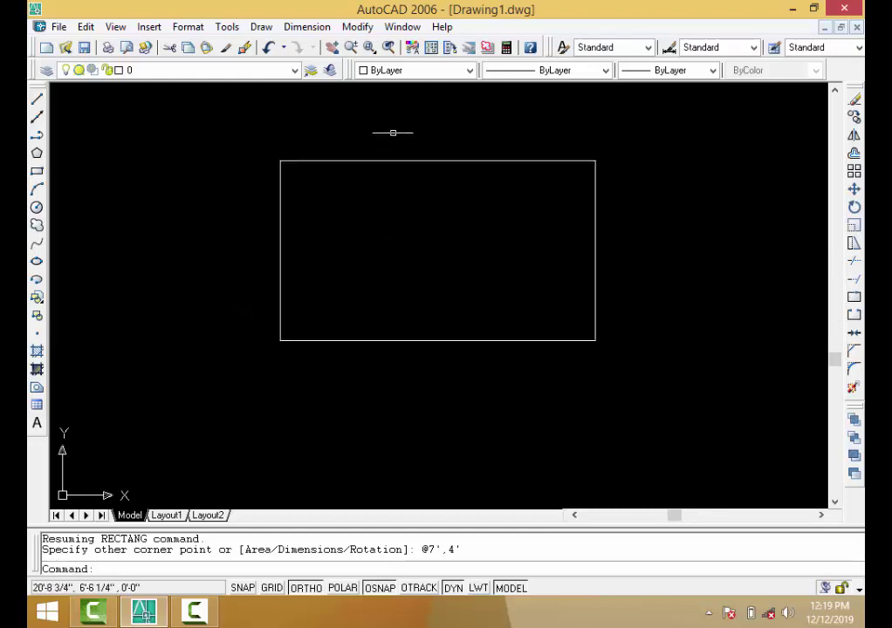
scroll(401, 143, up, 2)
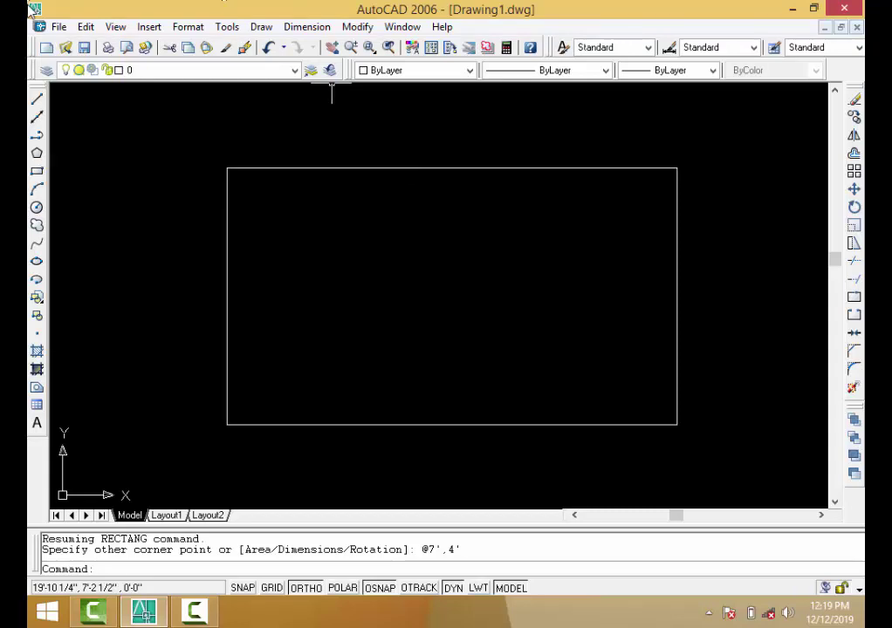
text(o)
key(Return)
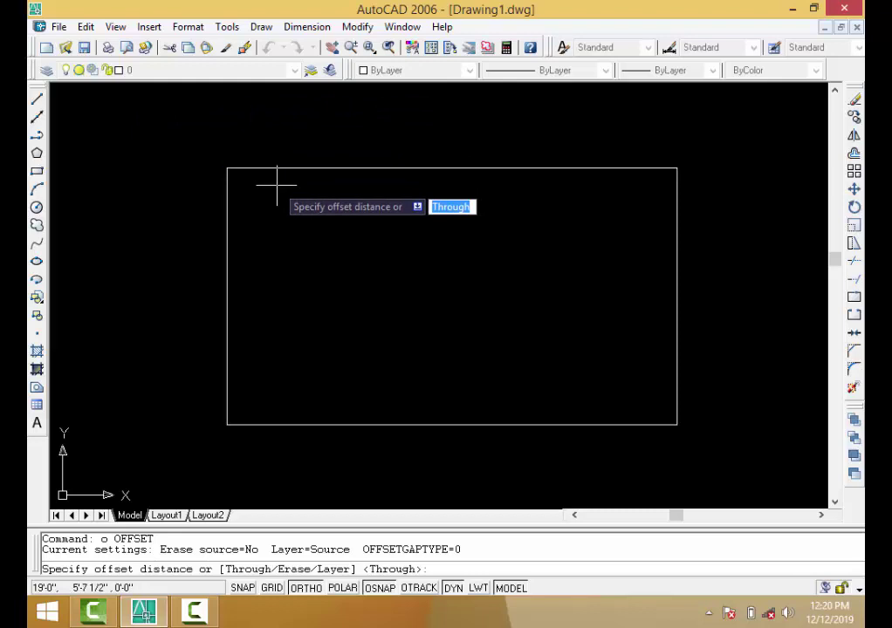
Offset the 7' by 4' rectangle 3 units inward to form a double-line frame.
text(3)
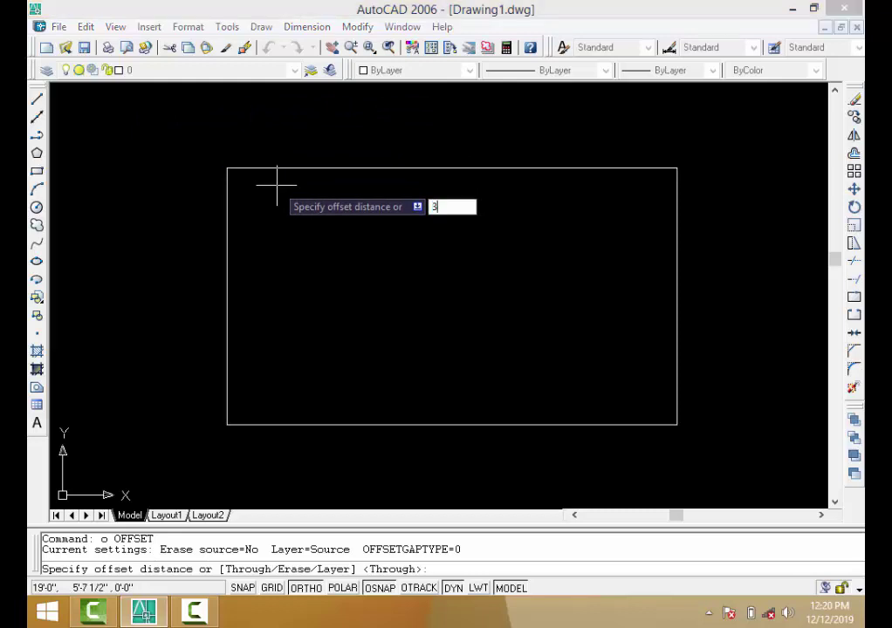
key(Return)
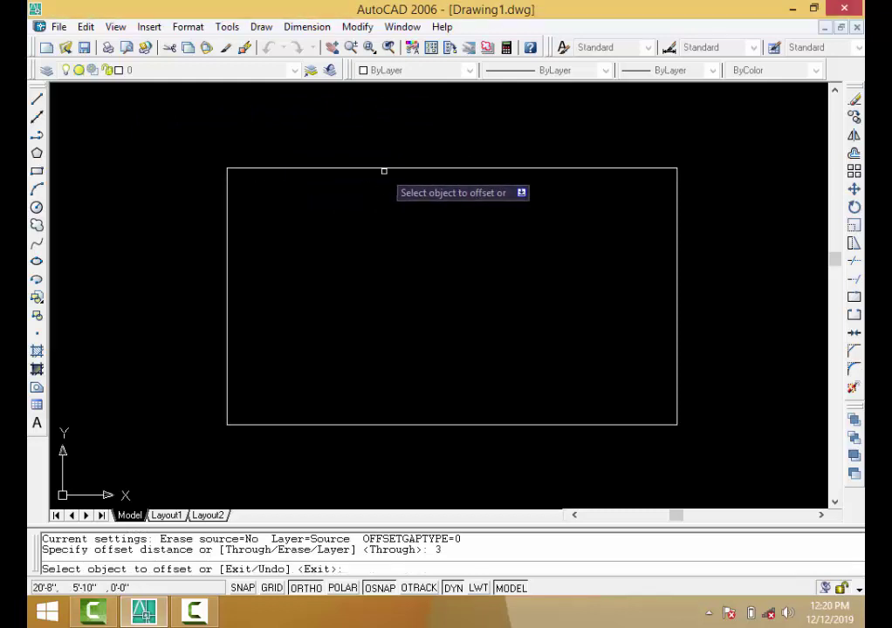
click(384, 169)
click(383, 190)
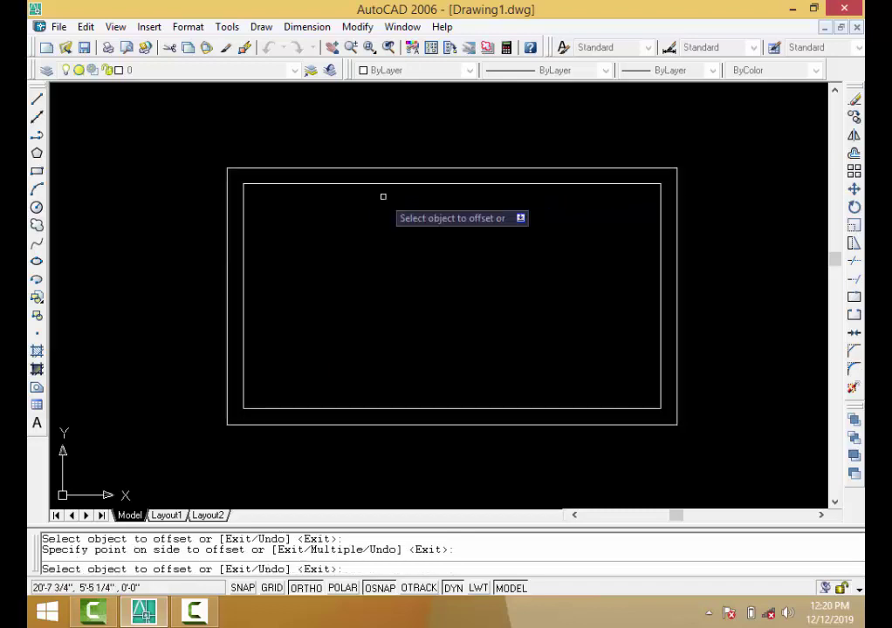
key(Return)
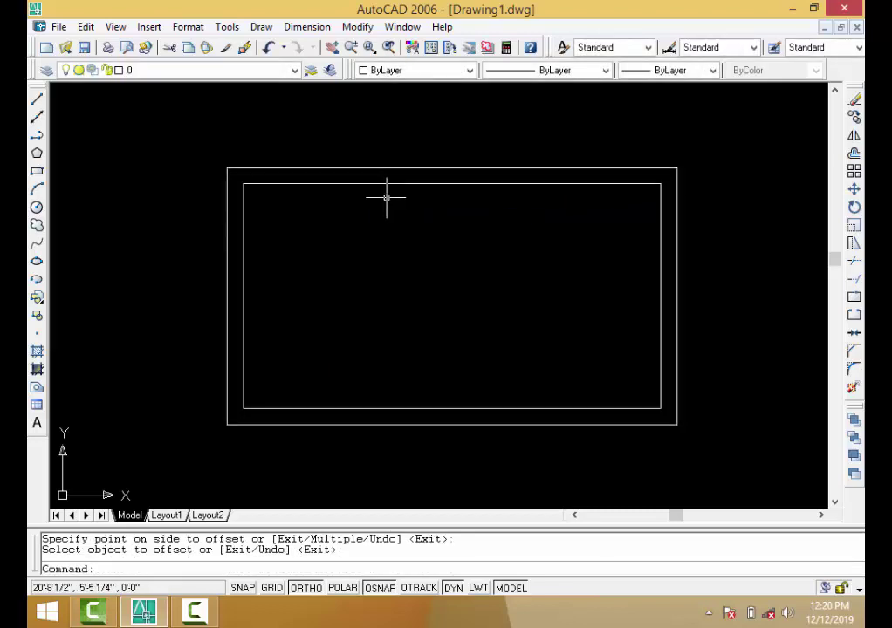
scroll(436, 193, up, 2)
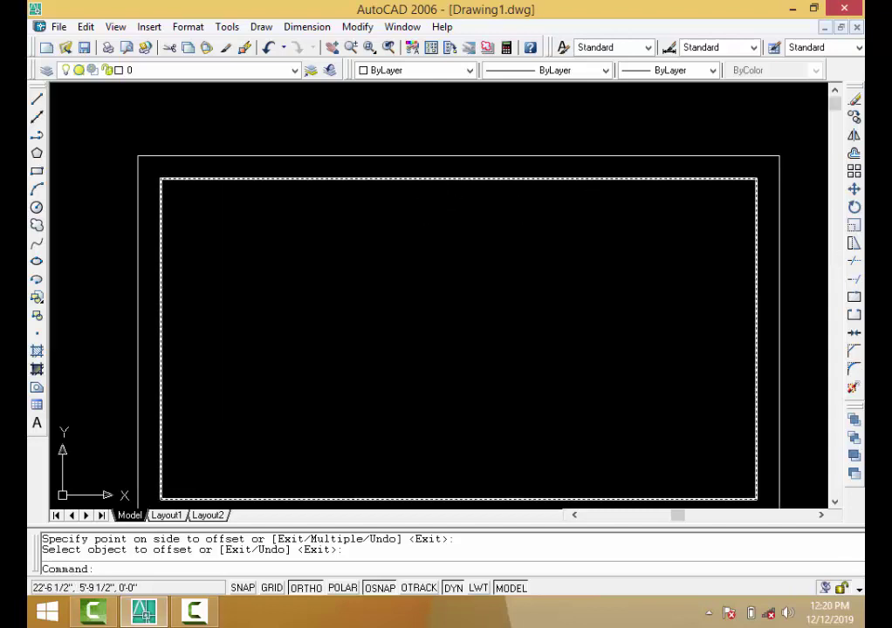
scroll(506, 168, down, 4)
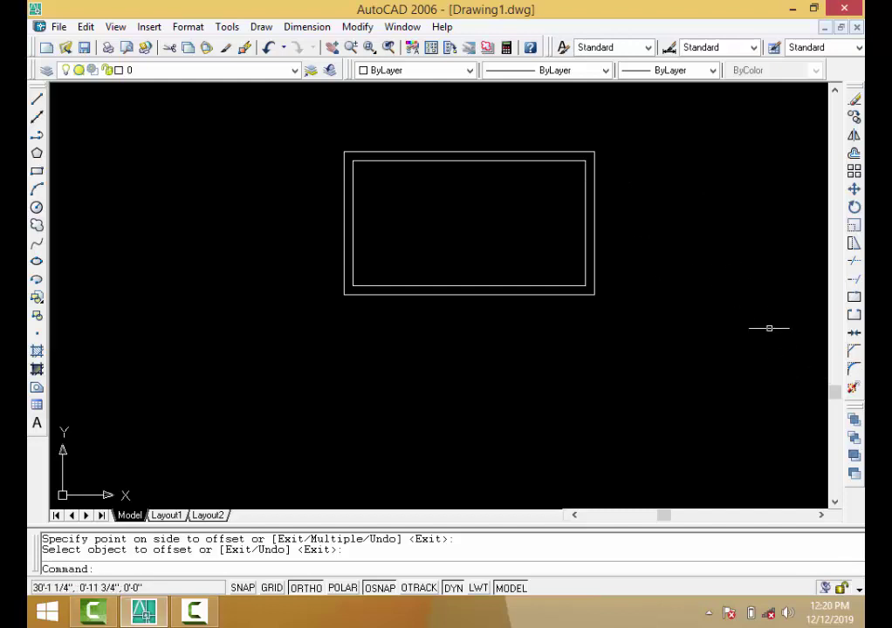
Explode the outer rectangle and its 3-unit offset copy into separate lines.
click(853, 390)
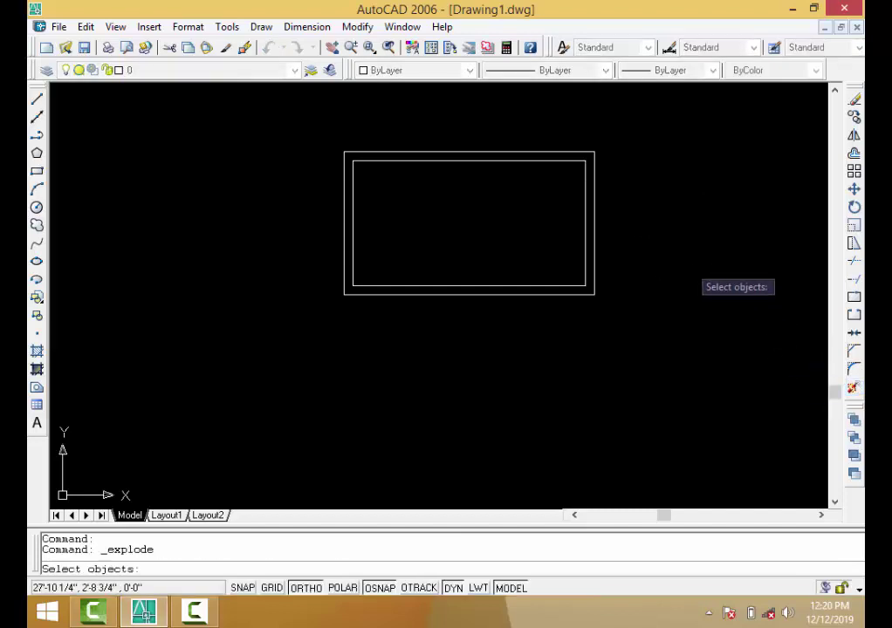
click(616, 175)
click(571, 199)
key(Return)
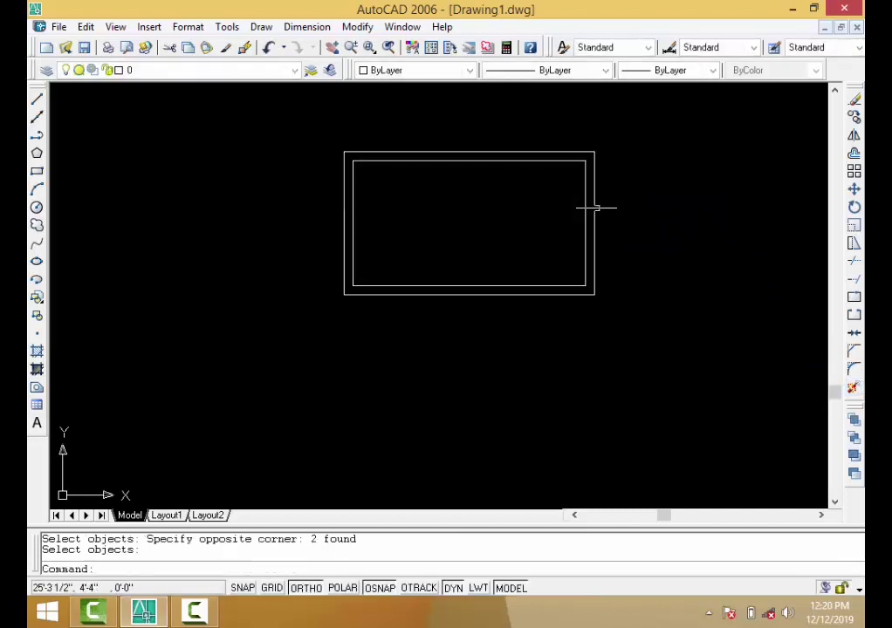
click(594, 216)
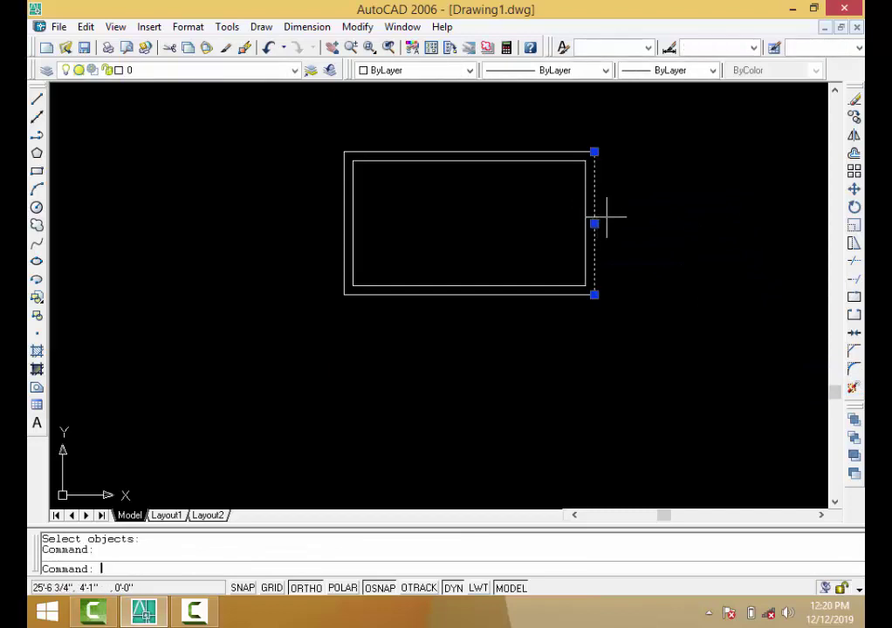
key(Return)
key(Return)
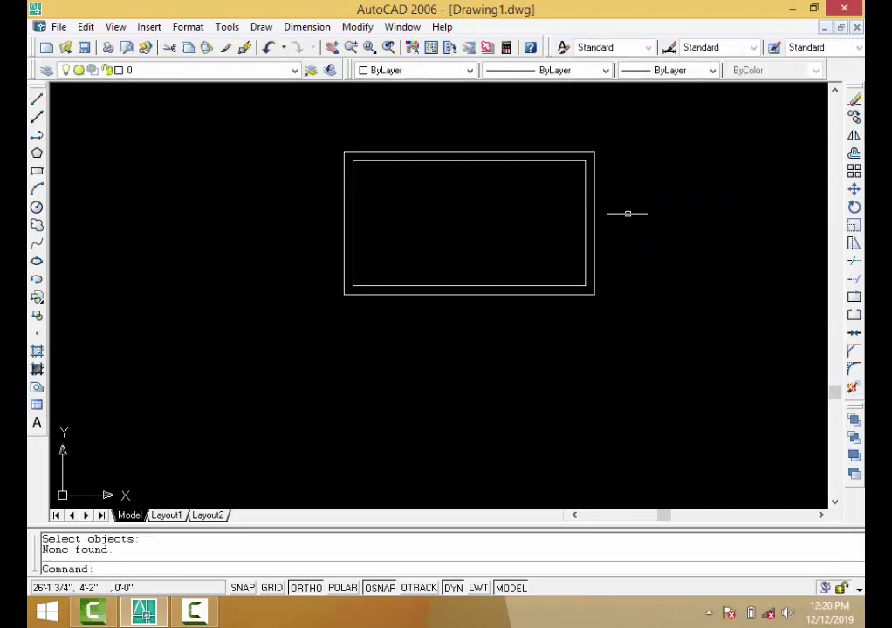
scroll(534, 164, up, 2)
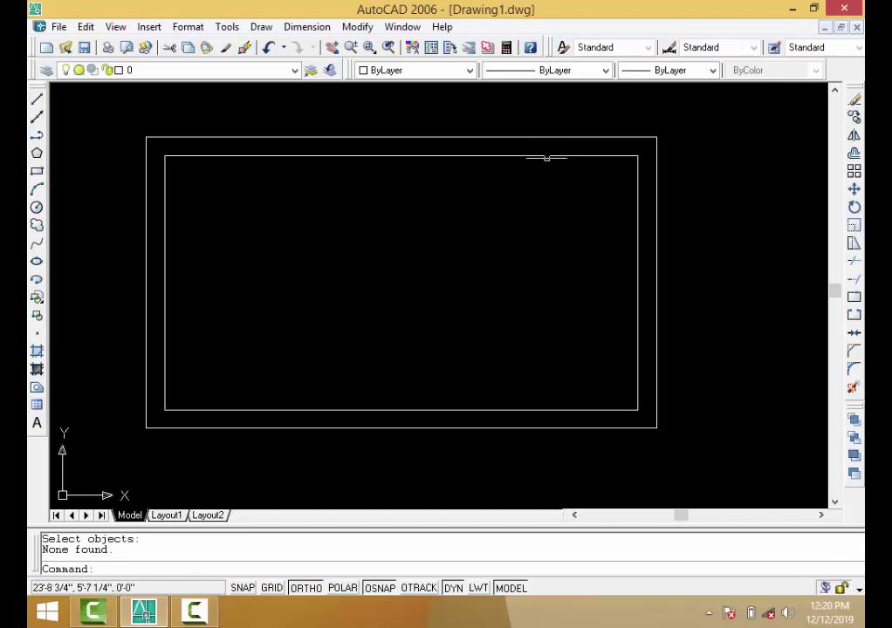
Set the point style to the plus-sign marker.
click(36, 335)
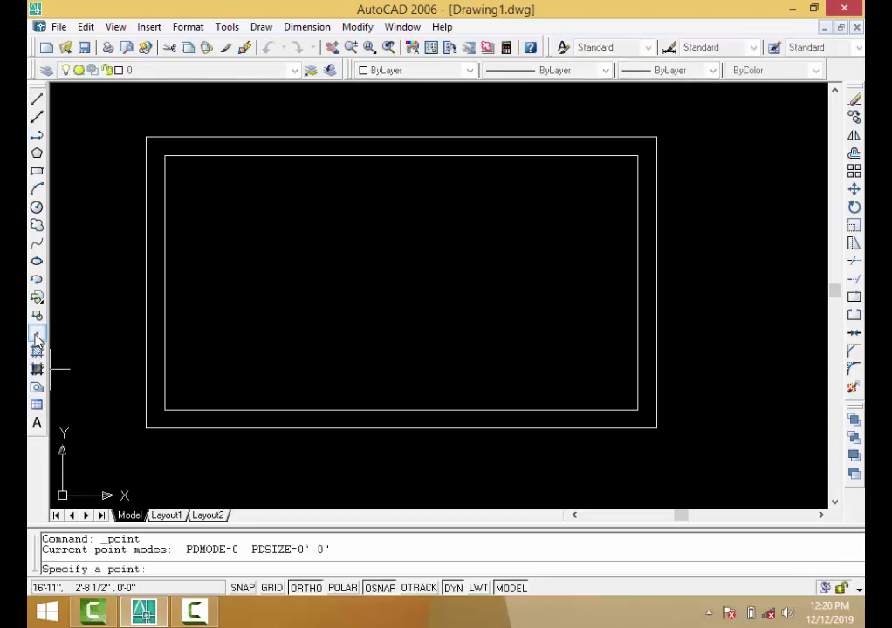
click(187, 27)
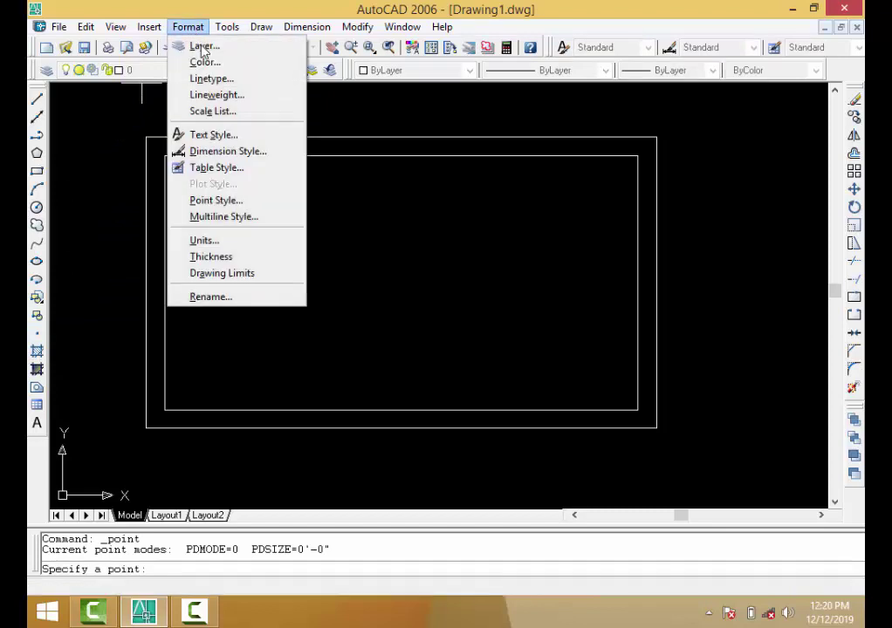
click(270, 200)
click(448, 203)
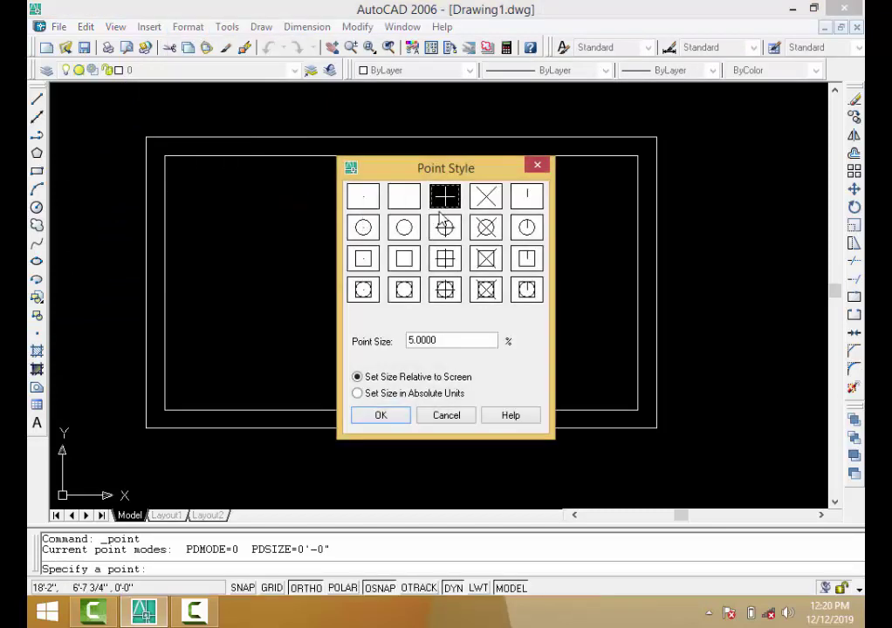
click(397, 421)
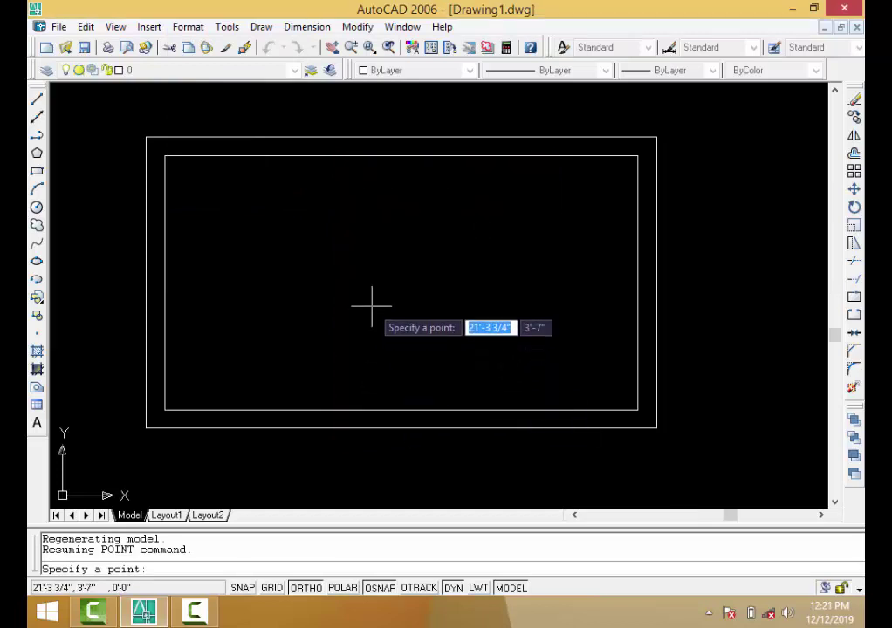
Try running Divide from the point prompt, placing and attempting to undo stray points.
text(div)
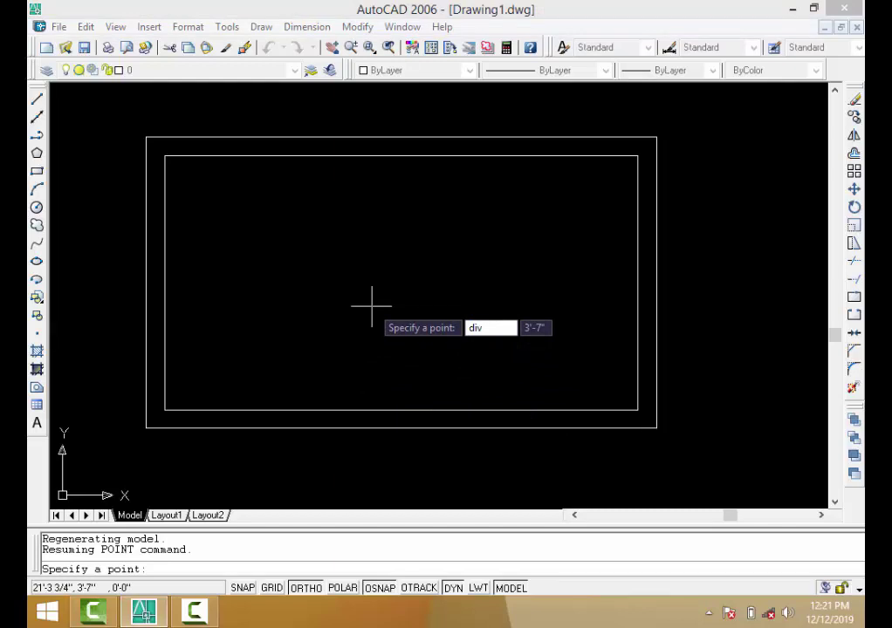
key(Return)
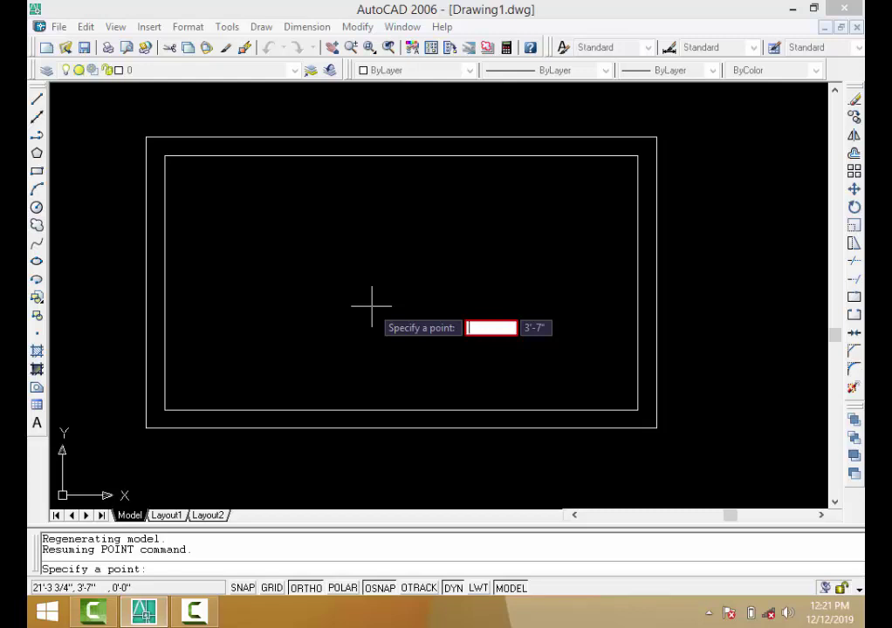
click(164, 410)
key(Return)
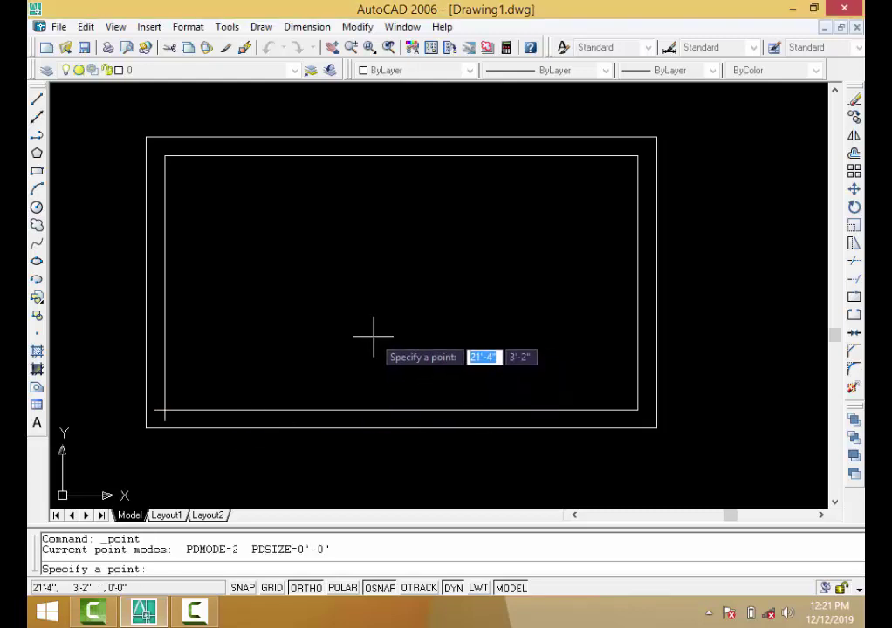
key(Return)
key(Escape)
key(Return)
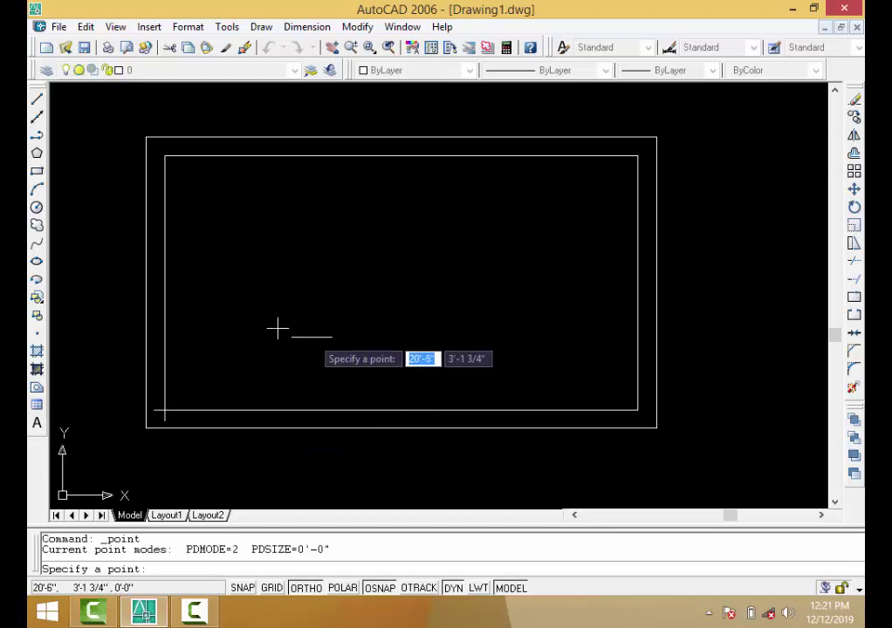
key(ctrl+z)
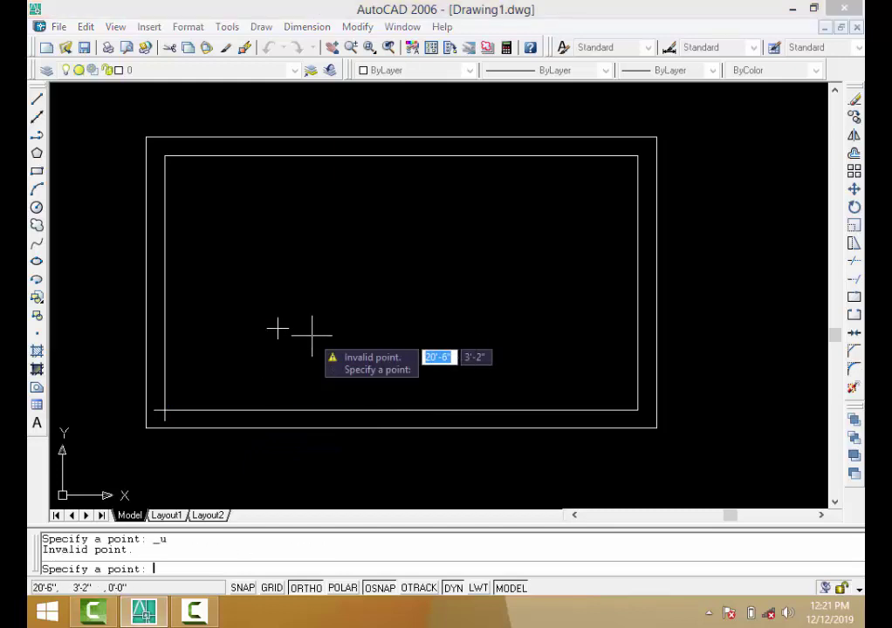
text(div)
key(Return)
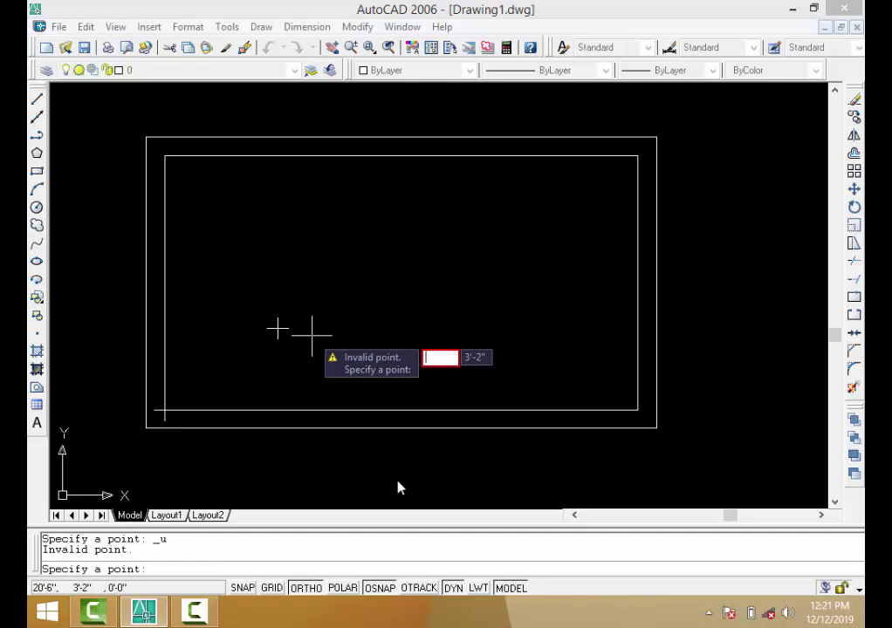
key(Escape)
key(Return)
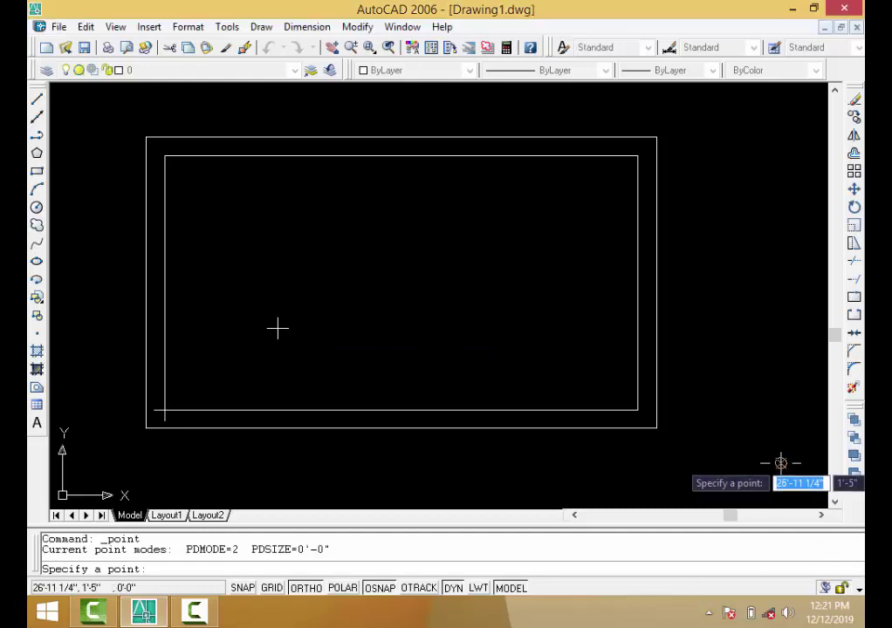
key(ctrl+z)
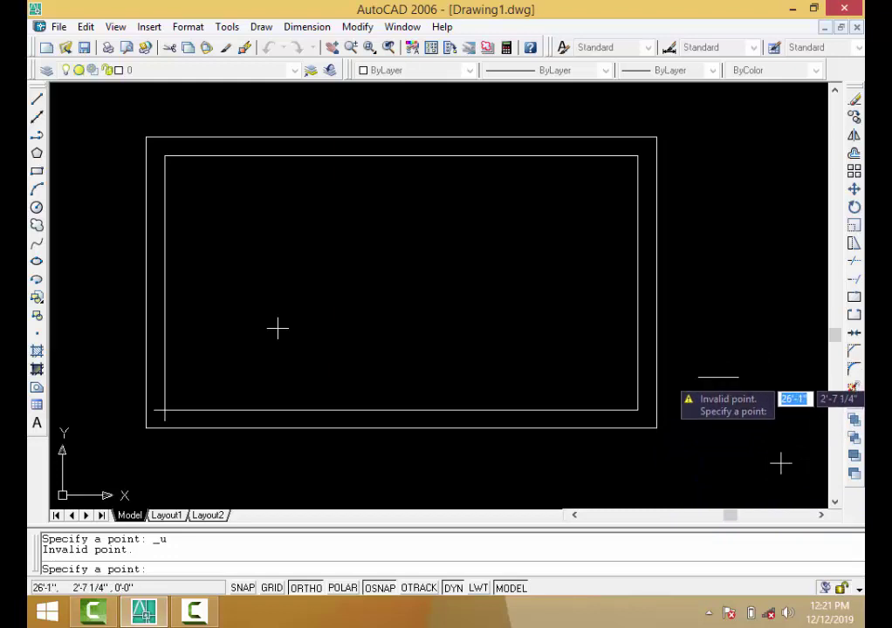
key(Return)
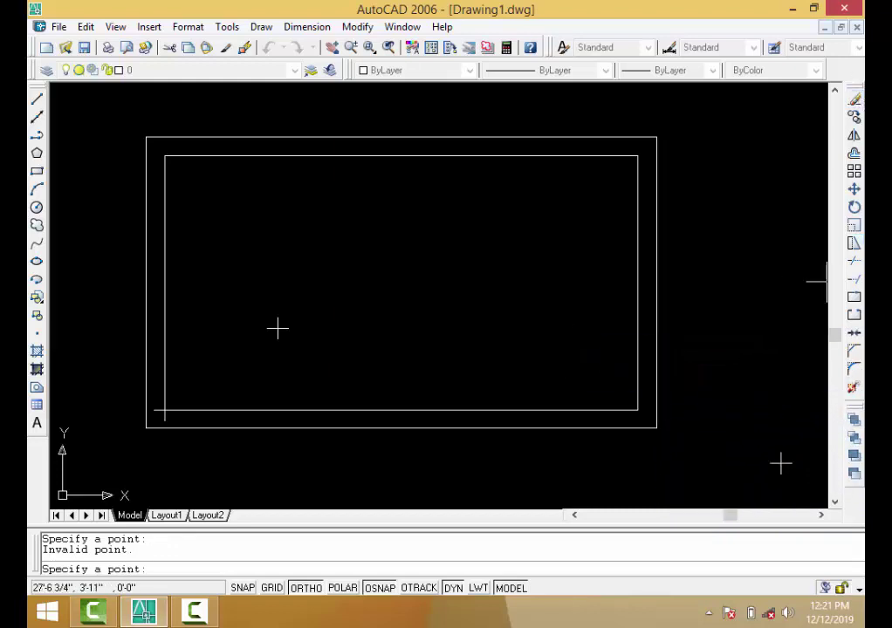
Erase the three stray points, including the one at the inner rectangle's corner.
click(853, 100)
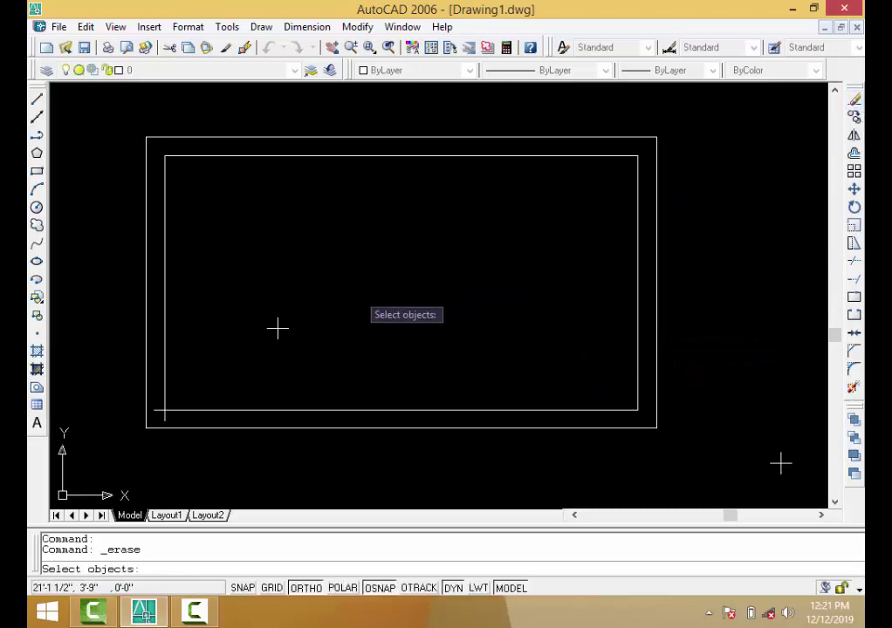
click(248, 307)
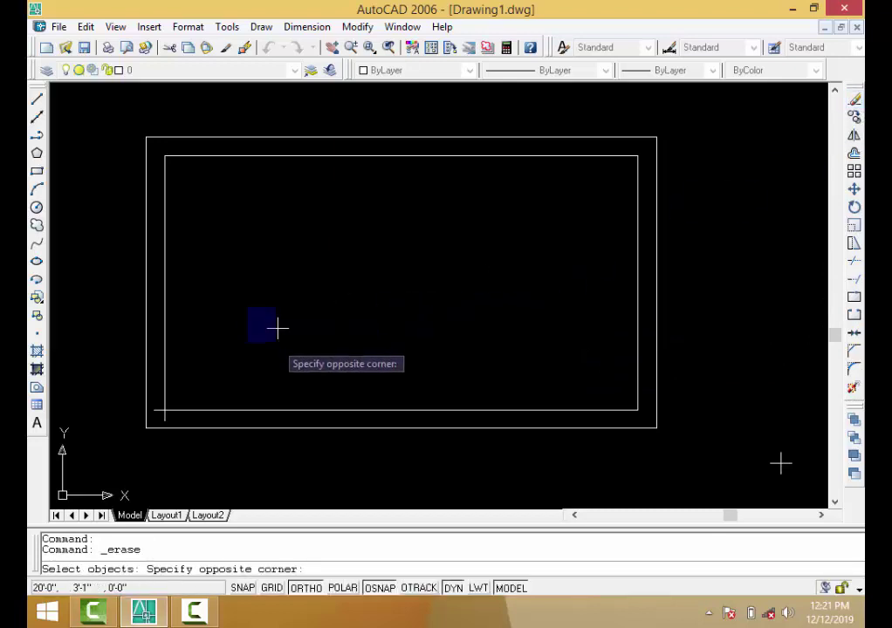
click(277, 328)
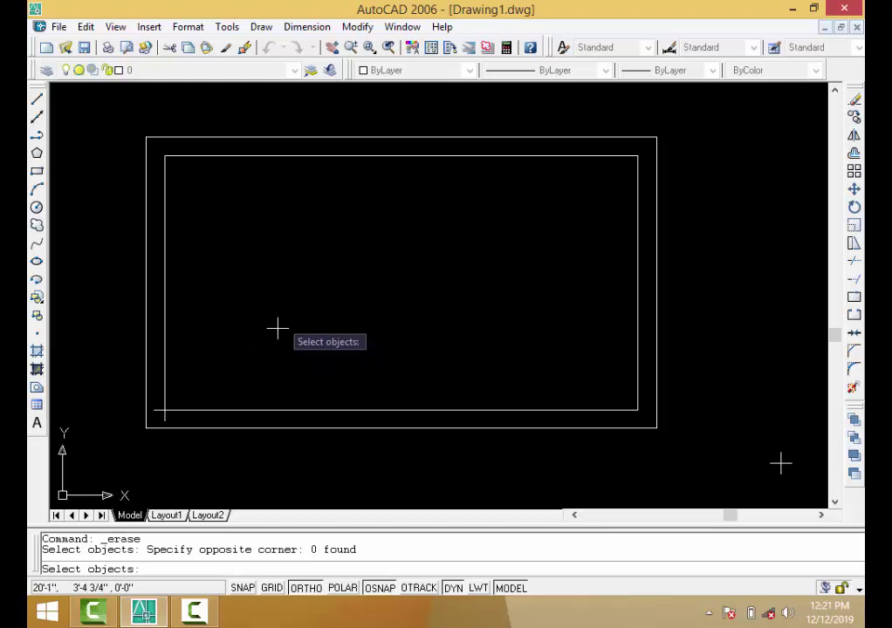
click(277, 328)
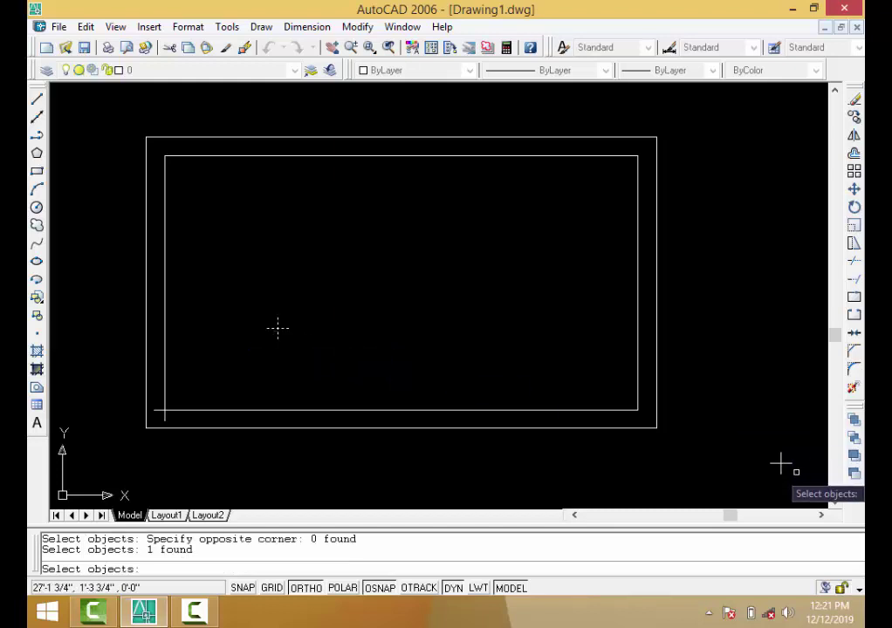
click(635, 376)
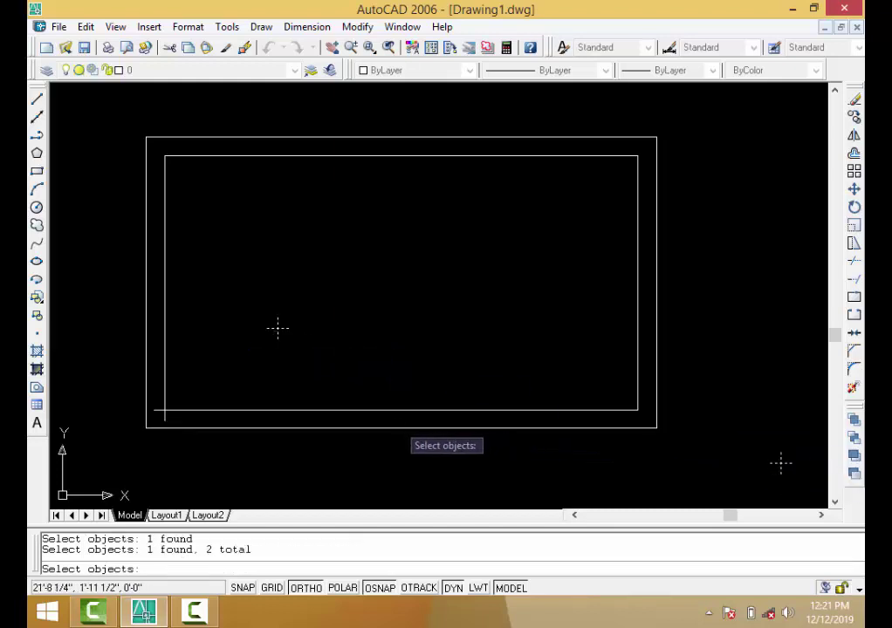
click(165, 410)
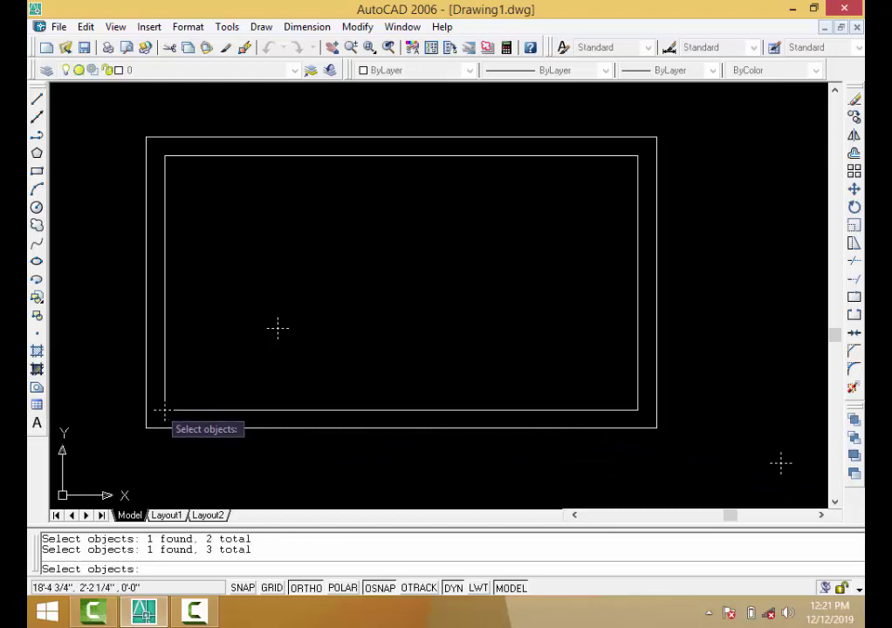
key(Return)
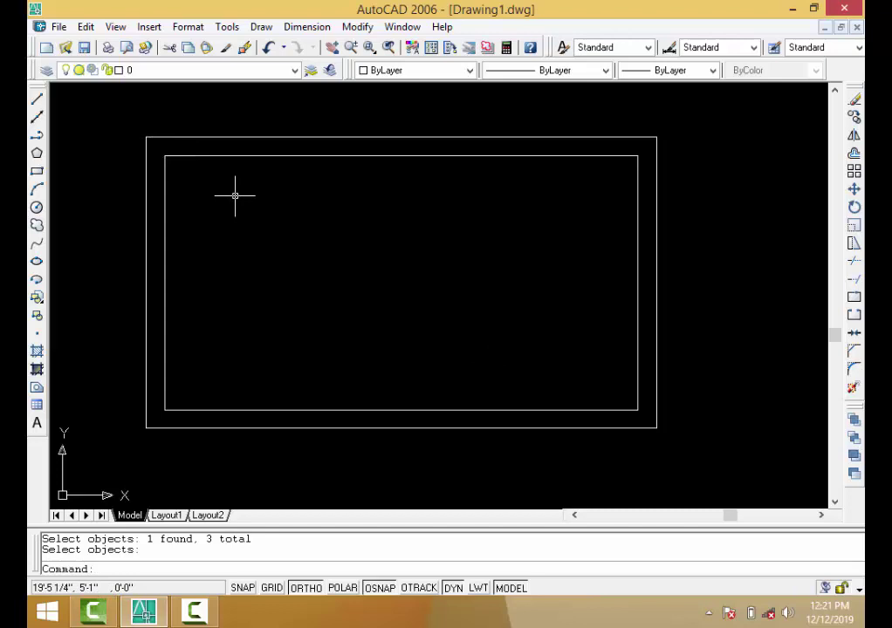
Divide the inner rectangle's top edge into 3 equal segments.
text(div)
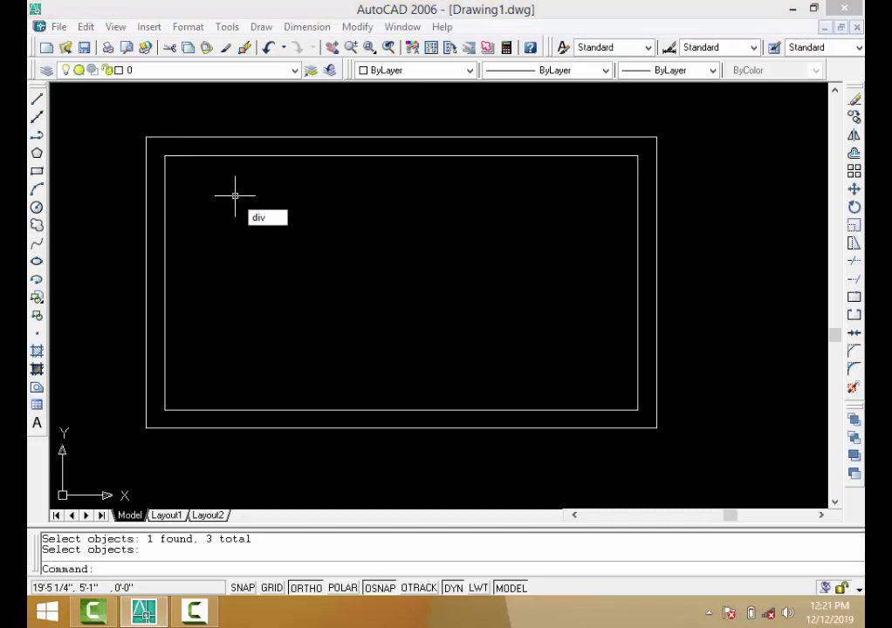
key(Return)
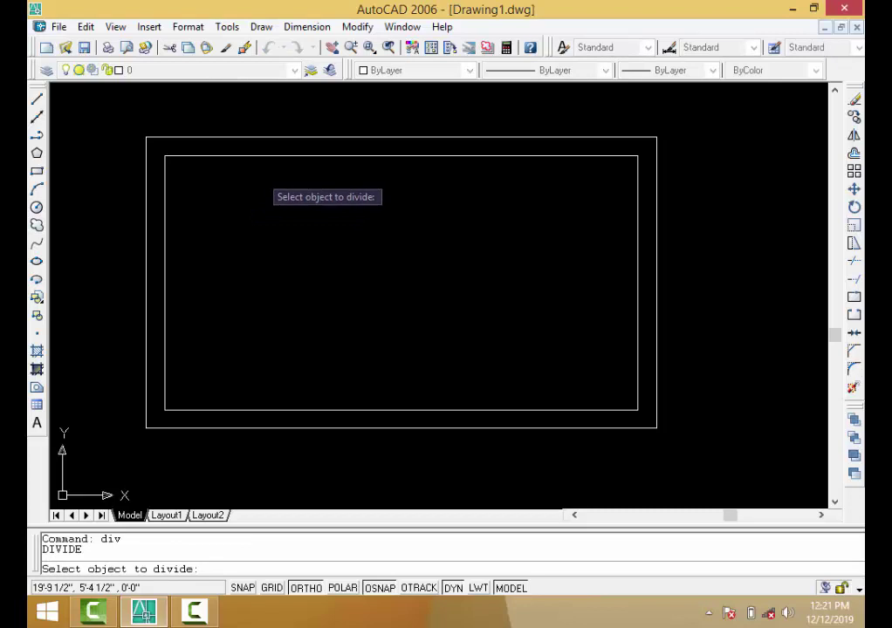
click(276, 156)
text(3)
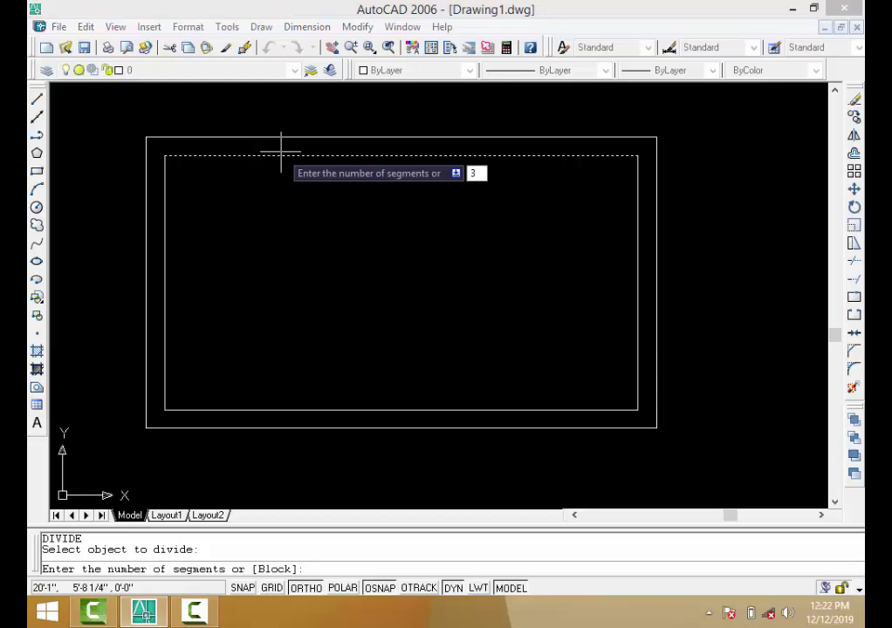
key(Return)
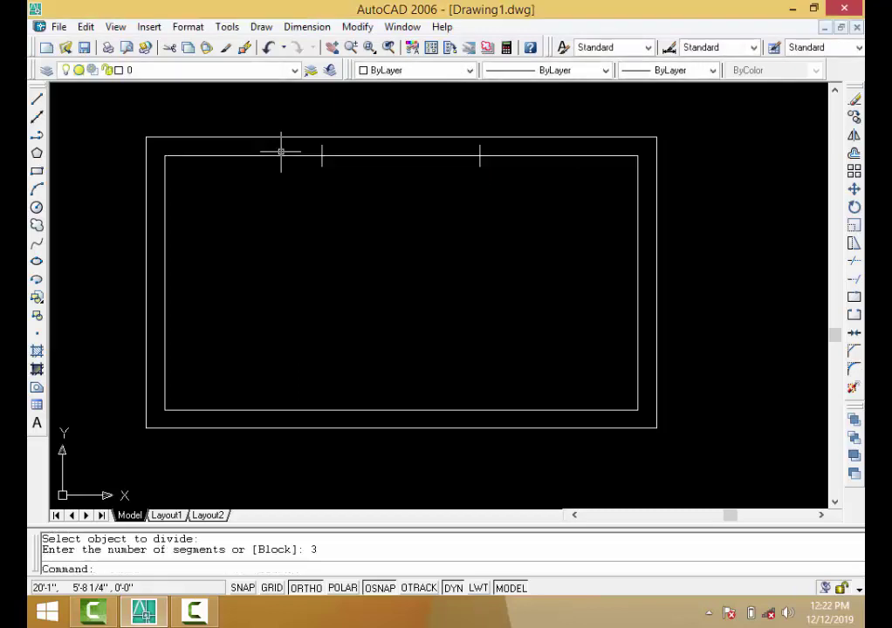
Draw a vertical line down from the right division point and copy it to the left one.
click(37, 98)
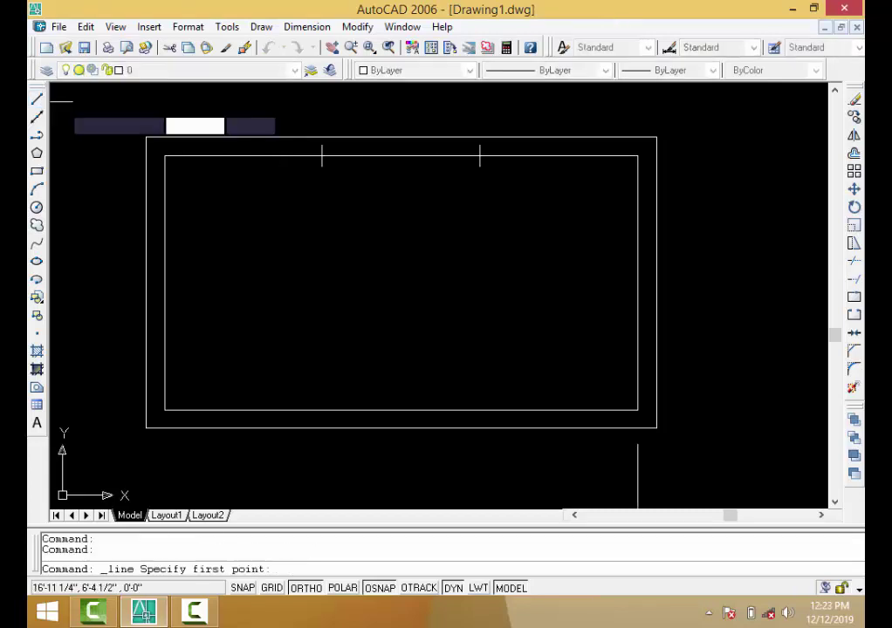
click(480, 155)
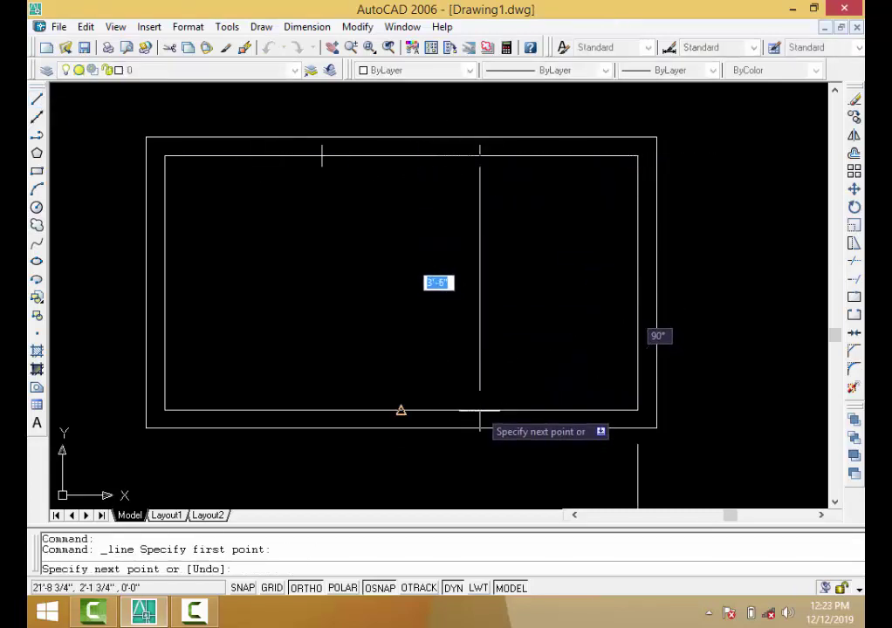
click(479, 462)
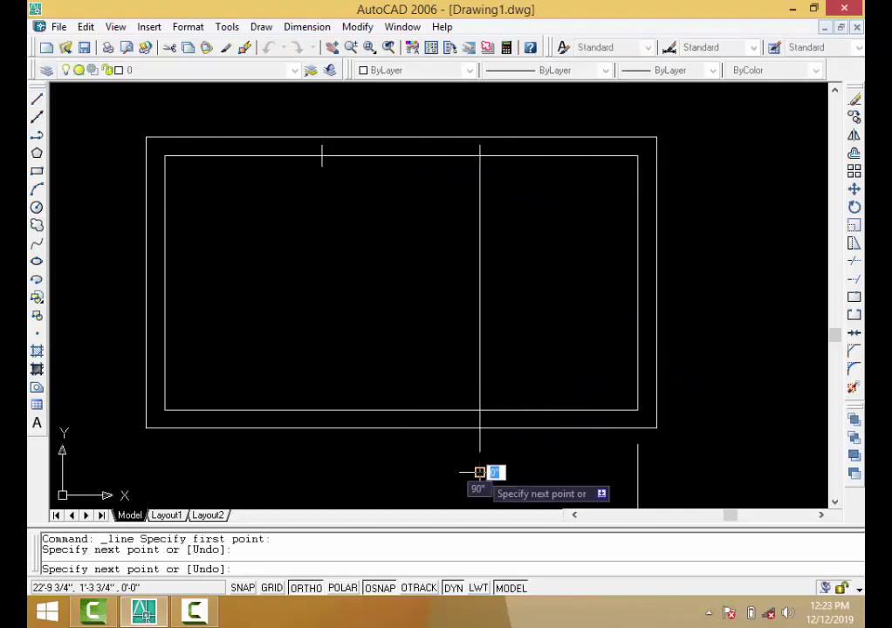
key(Return)
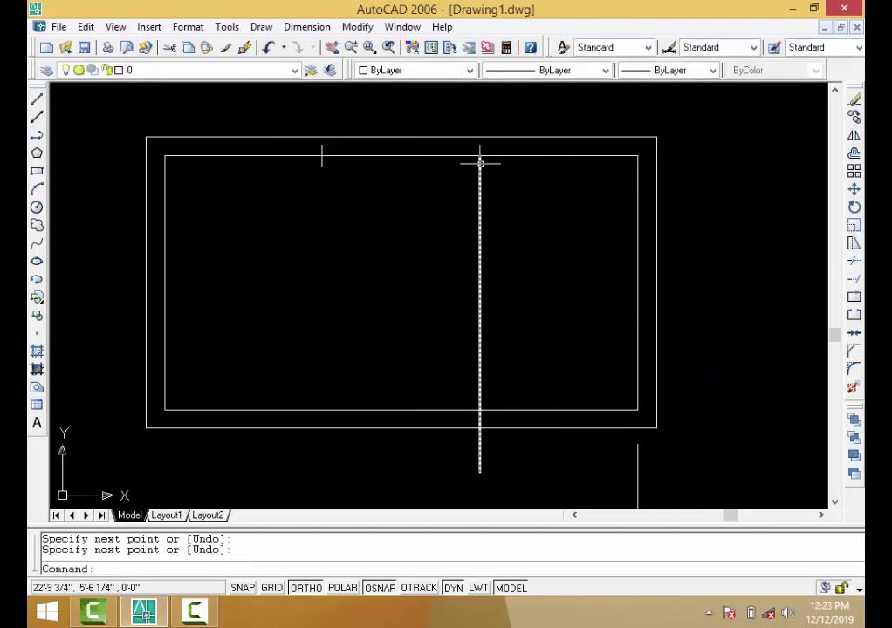
click(480, 197)
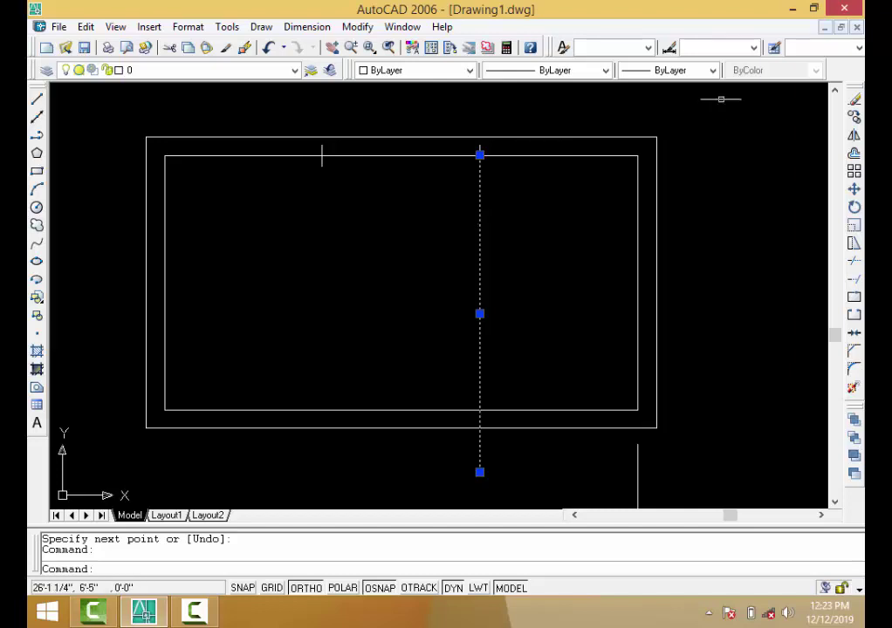
click(854, 116)
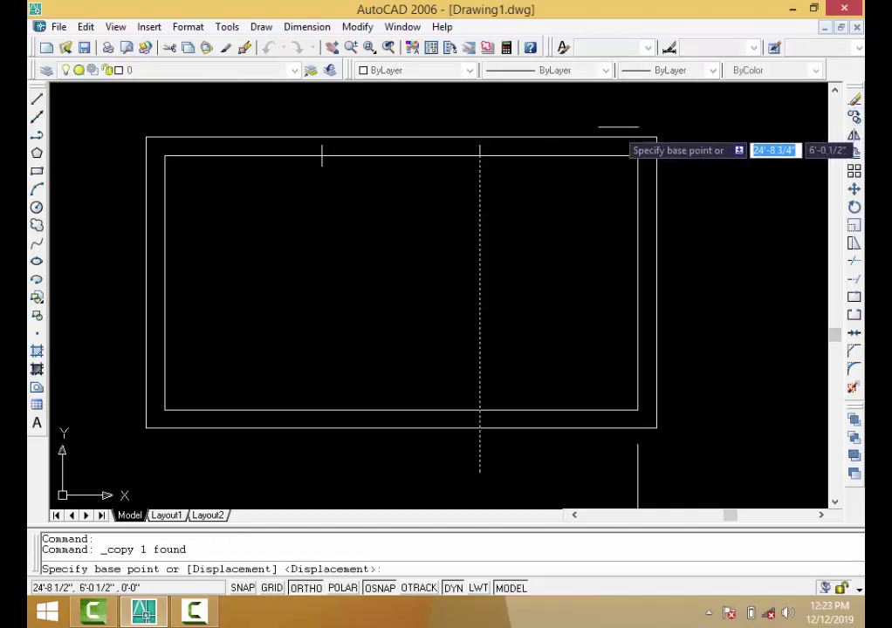
click(480, 154)
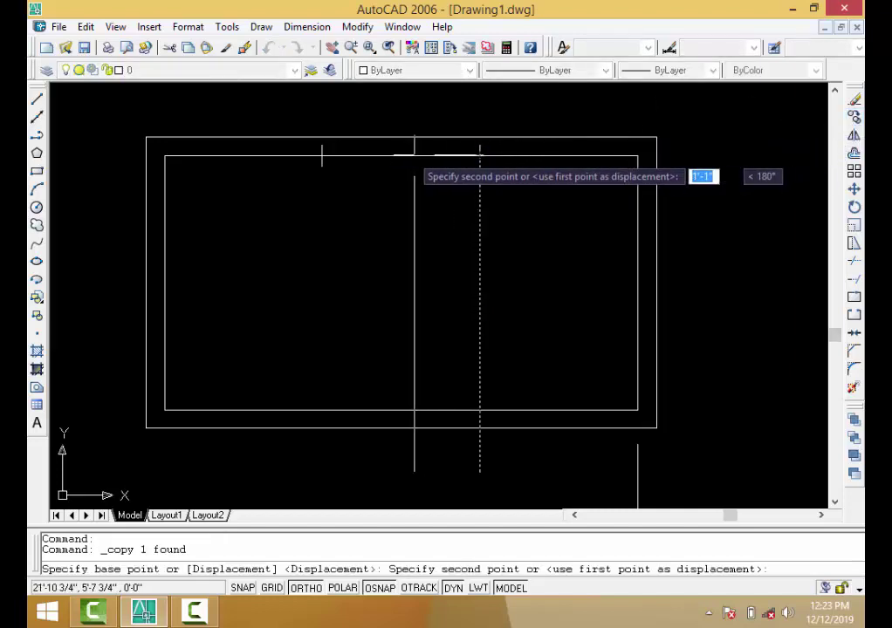
click(321, 156)
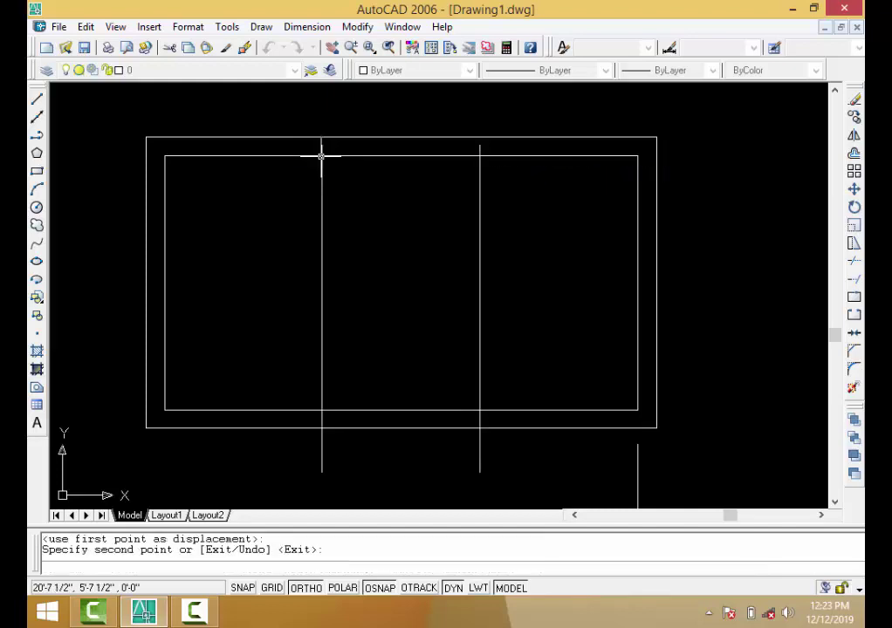
key(Return)
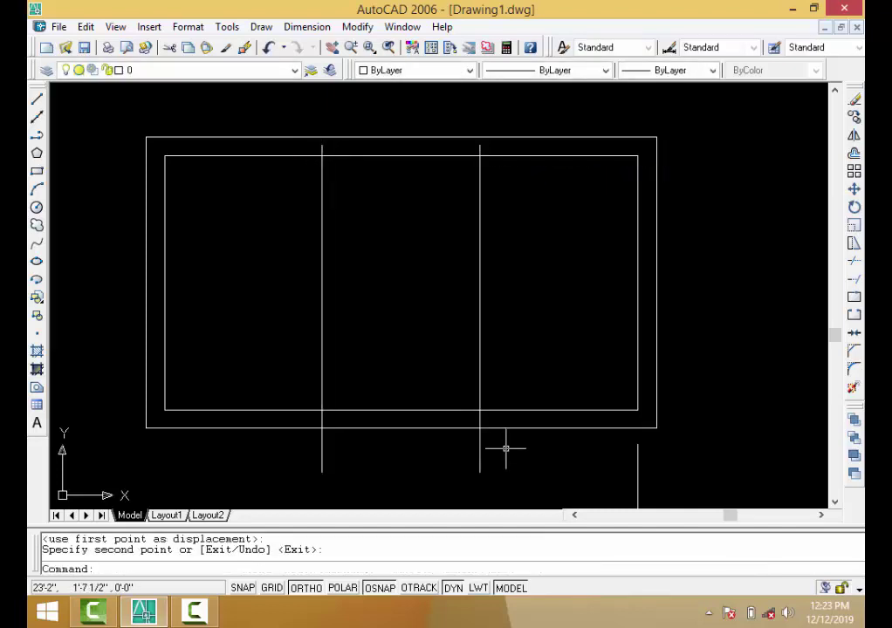
Trim both vertical lines back to the inner rectangle's bottom edge.
text(t)
key(Return)
key(Return)
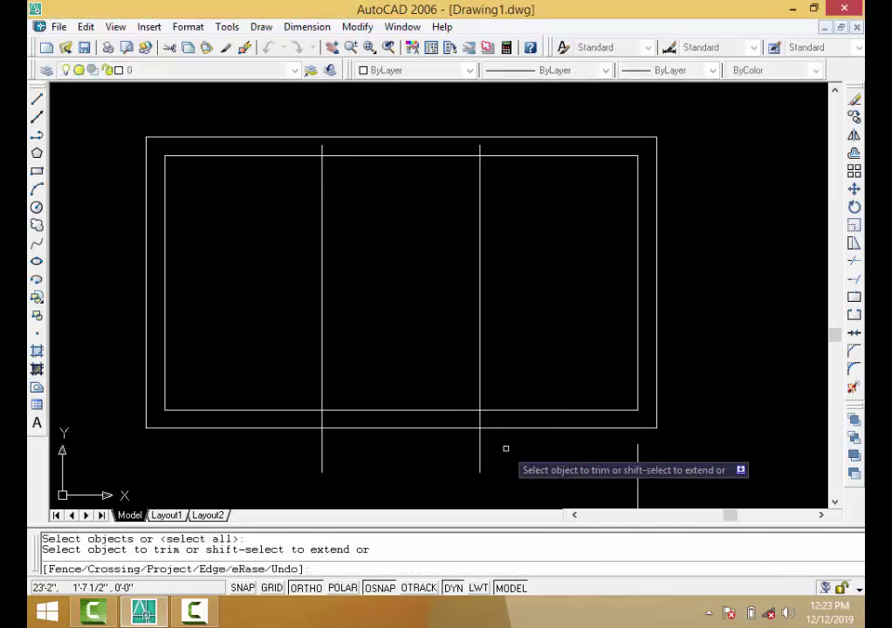
click(494, 469)
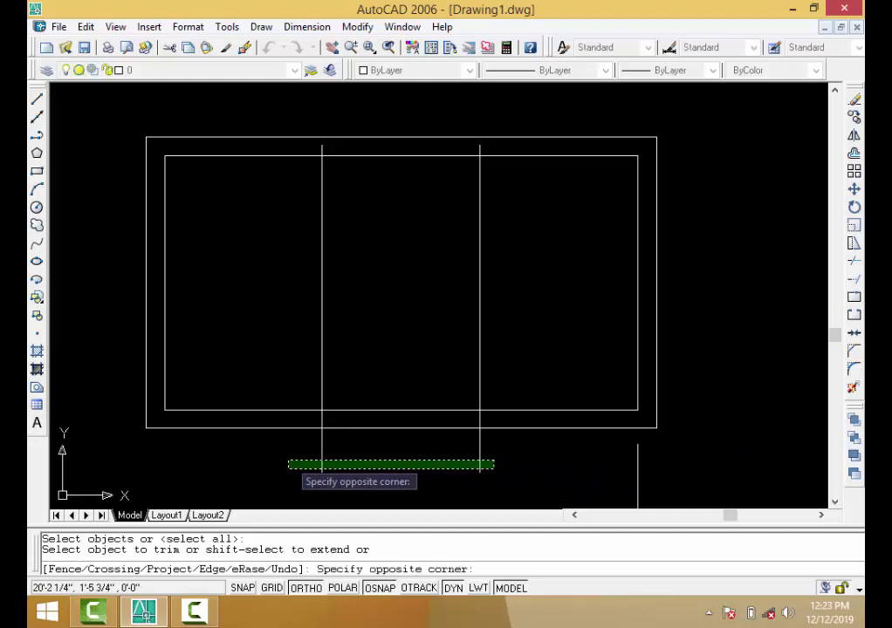
click(285, 449)
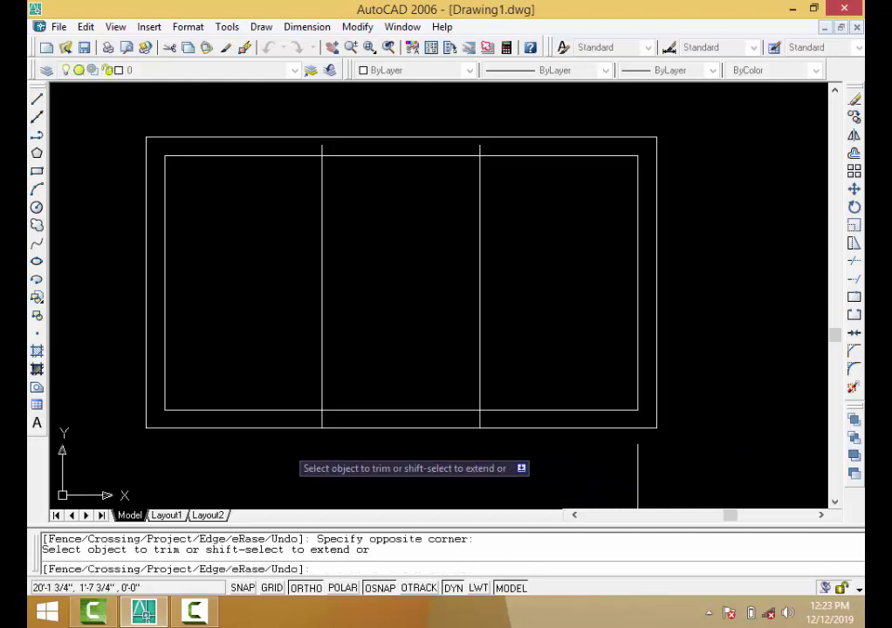
click(489, 422)
click(313, 419)
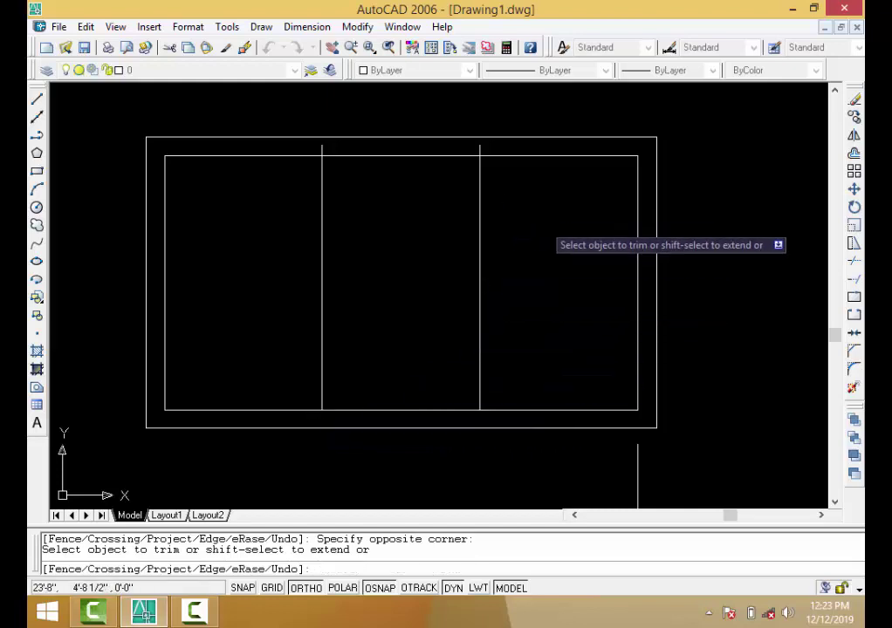
key(Return)
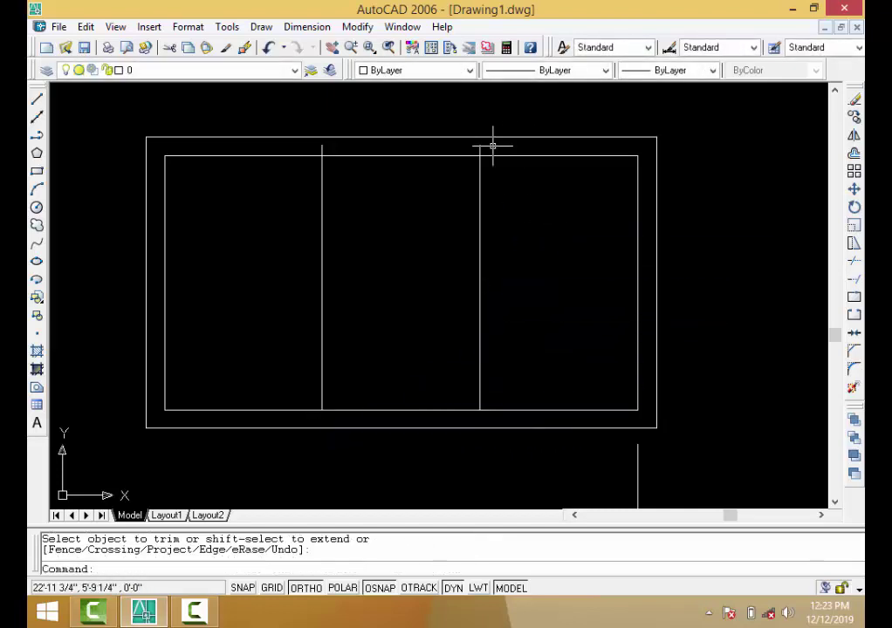
Delete the two plus-sign division markers on the inner top edge.
click(479, 155)
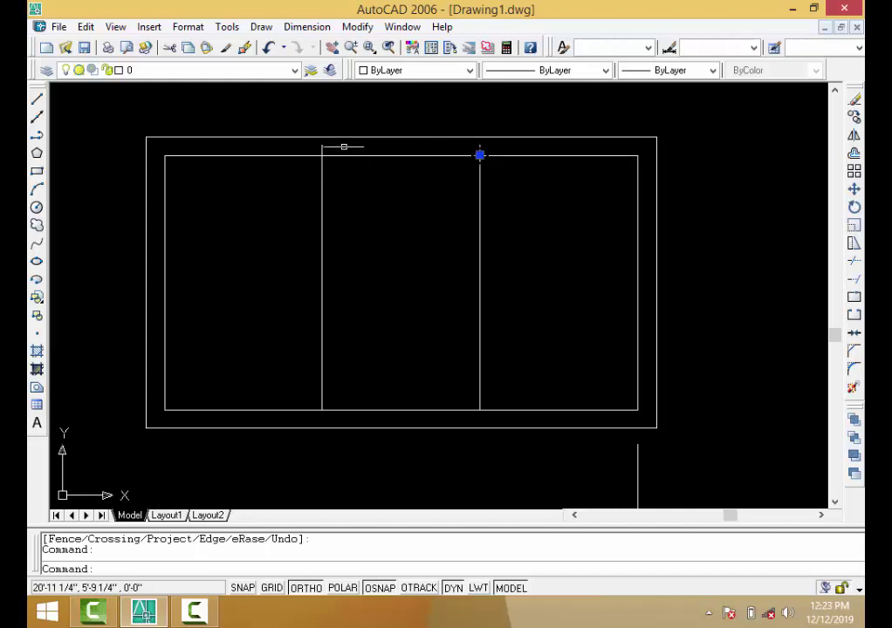
click(322, 155)
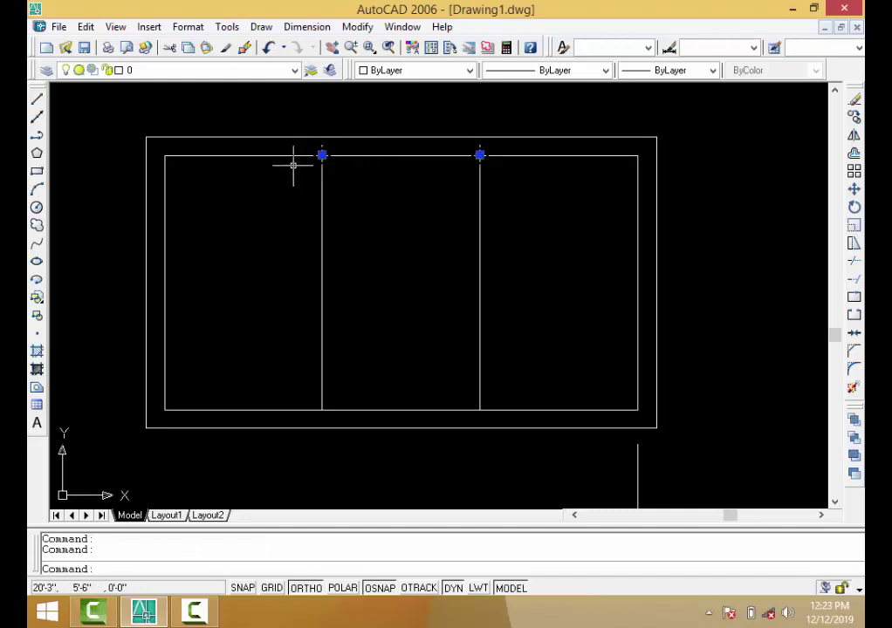
key(Delete)
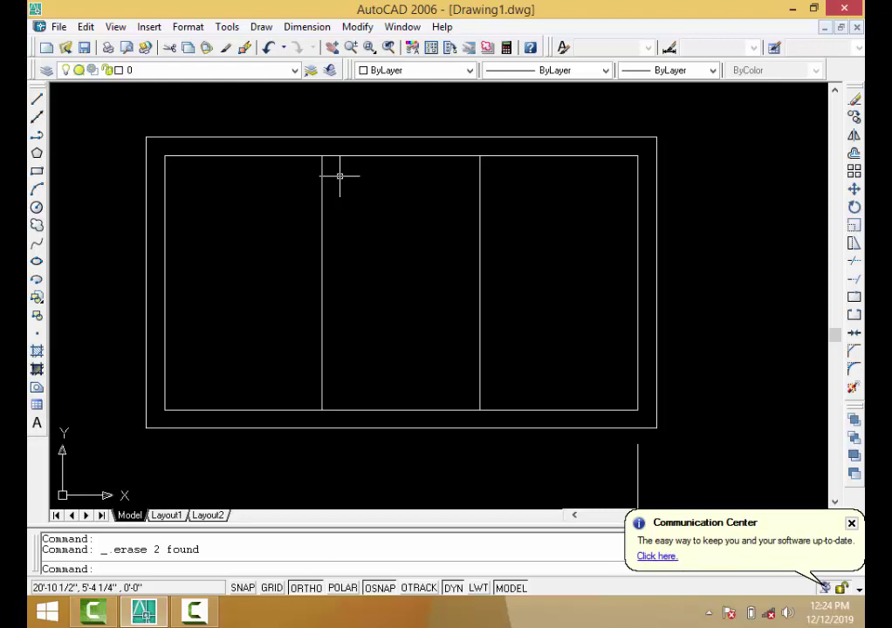
Offset the right vertical divider 1.5 to both sides.
text(o)
key(Return)
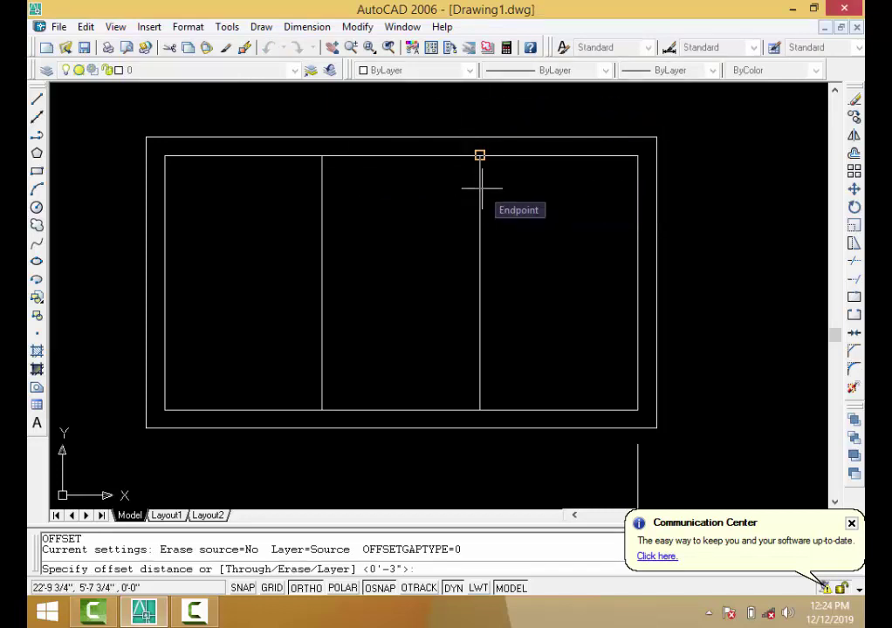
text(1.5)
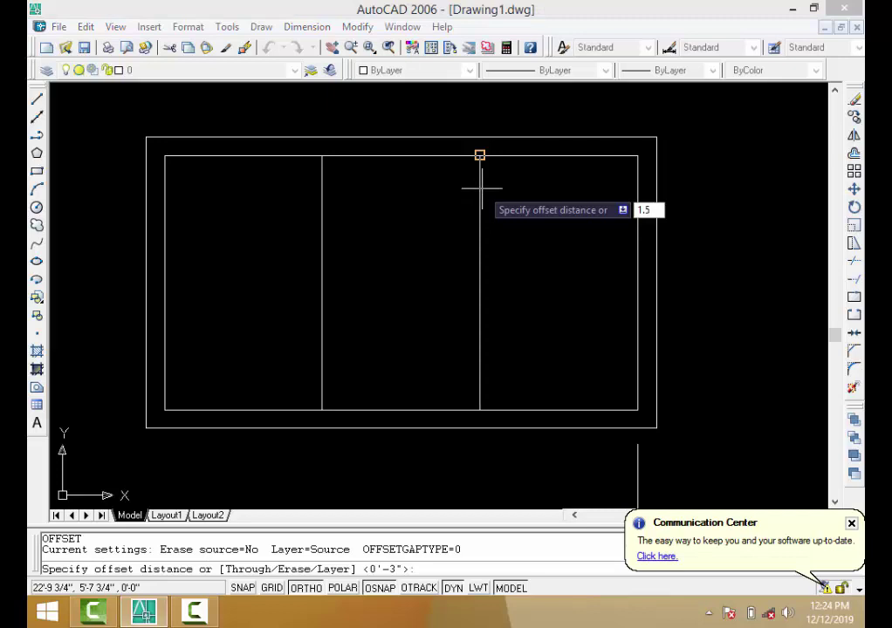
key(Return)
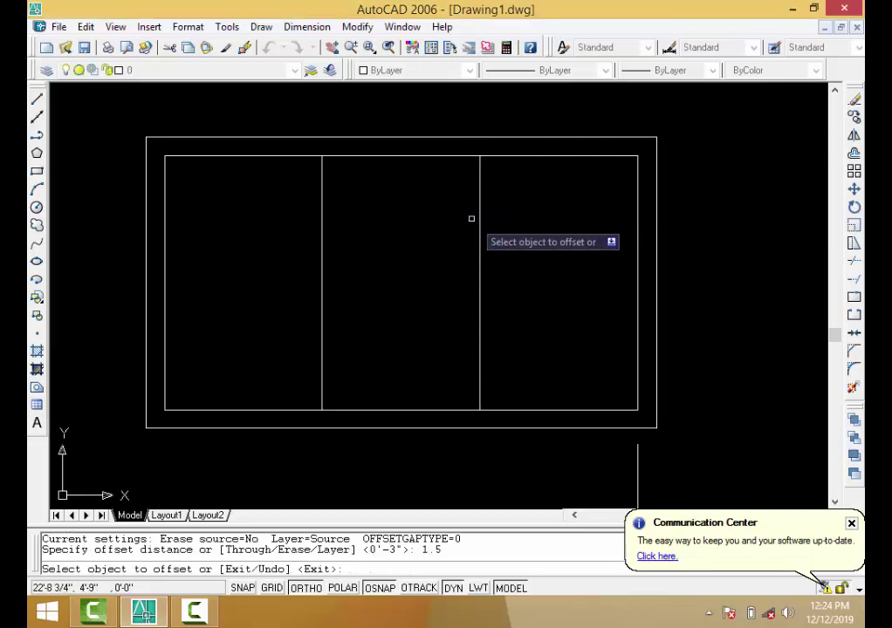
click(479, 223)
click(484, 223)
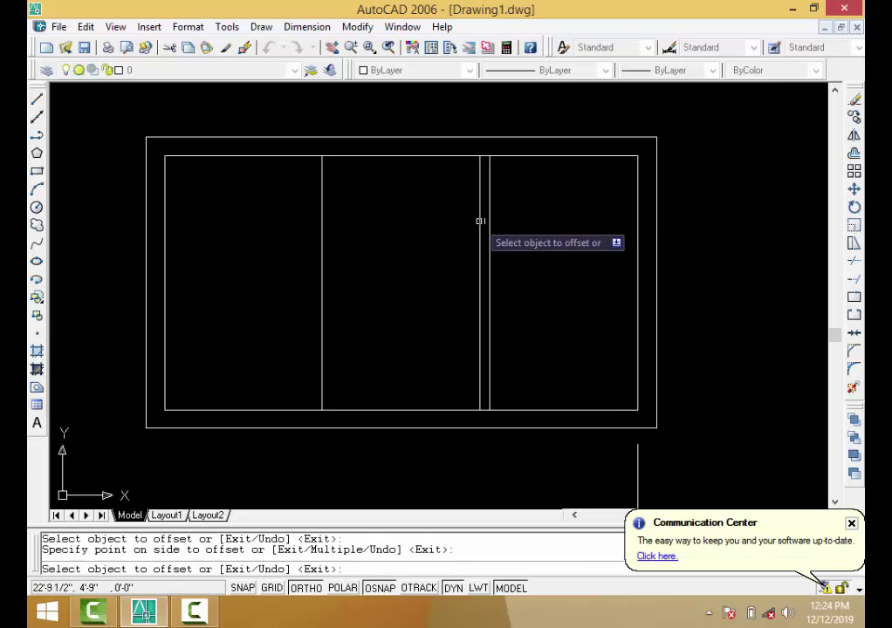
click(480, 221)
click(474, 225)
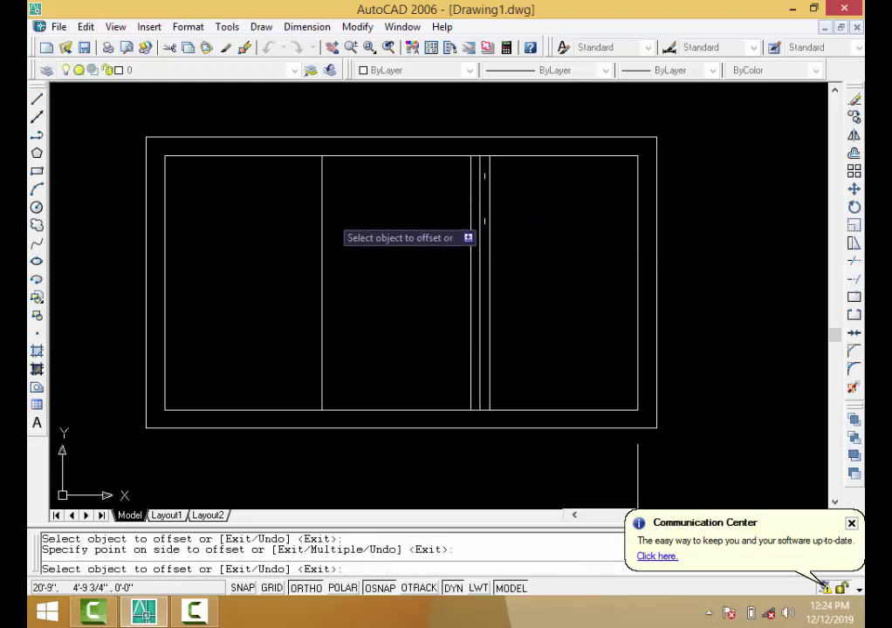
Offset the left vertical divider 1.5 to both sides.
click(322, 235)
click(328, 237)
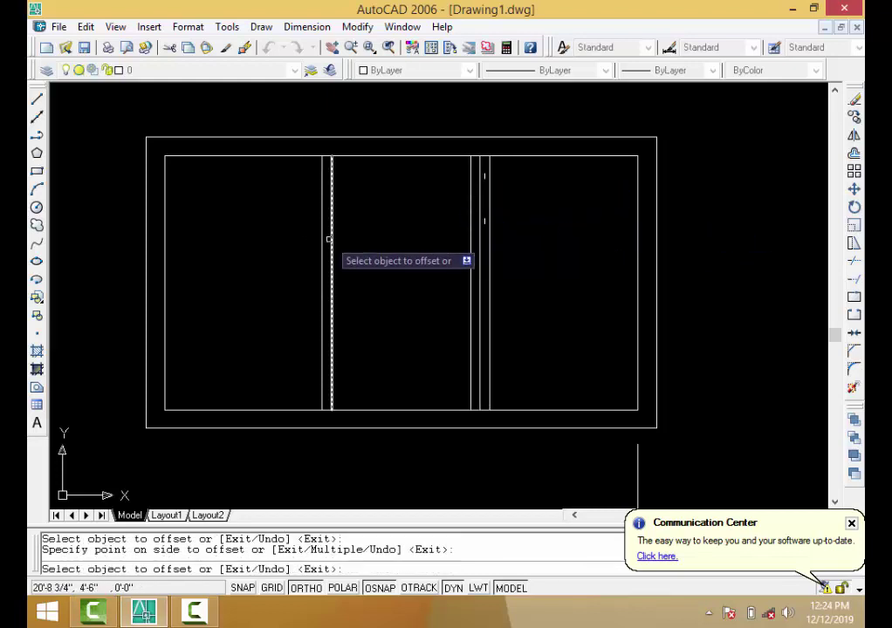
click(322, 233)
click(309, 224)
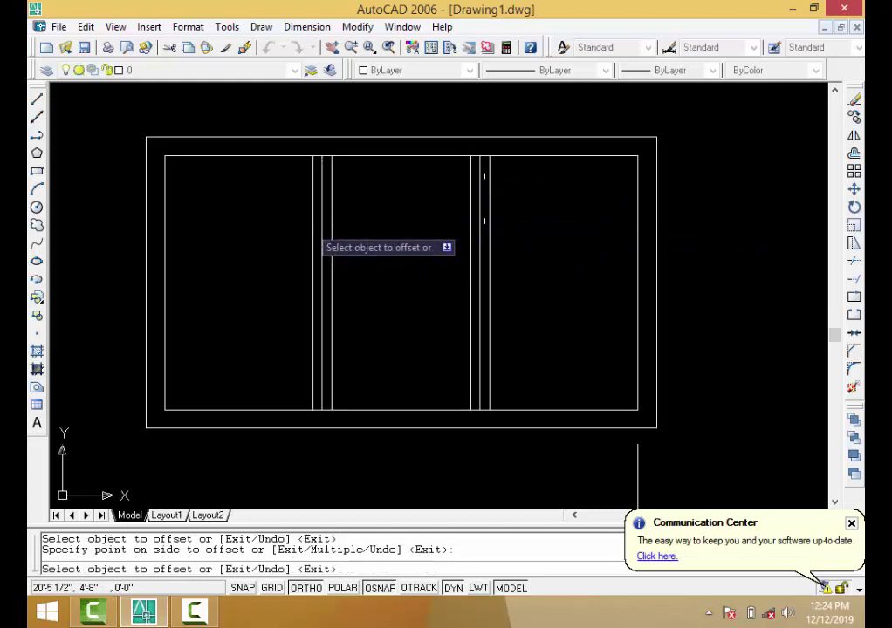
key(Return)
Erase the two original centre divider lines.
click(321, 207)
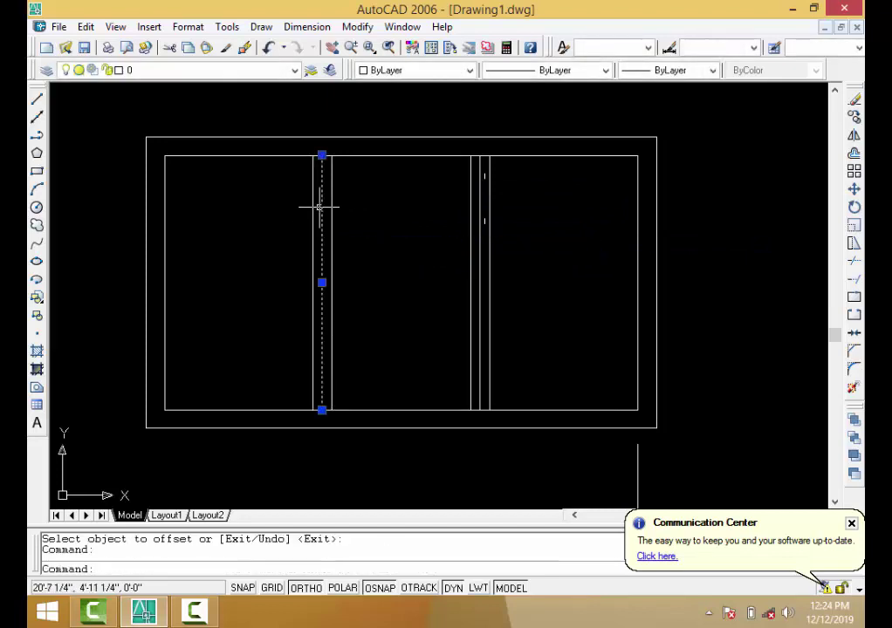
click(482, 234)
click(472, 235)
key(Delete)
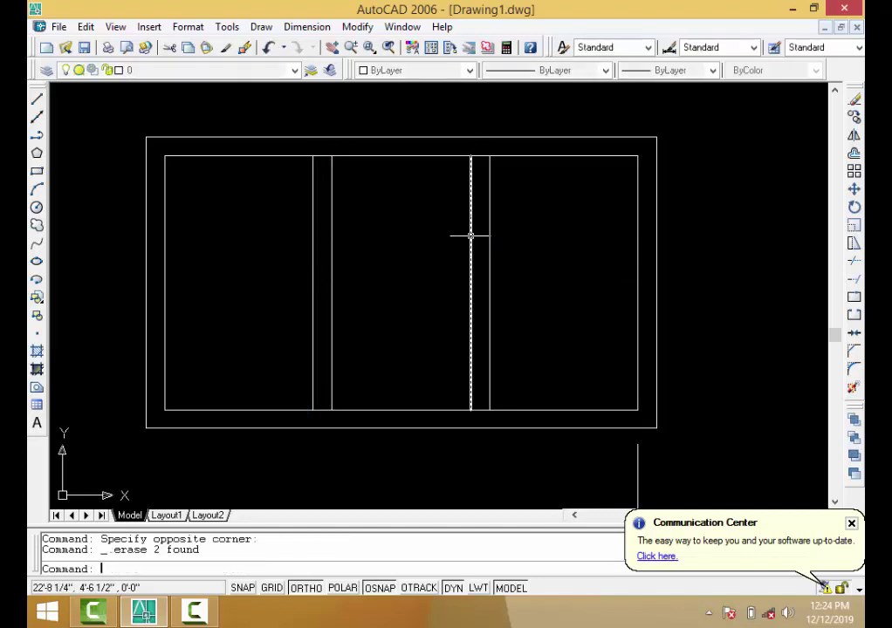
Trim the short top and bottom edge pieces lying between each mullion pair.
text(tr)
key(Return)
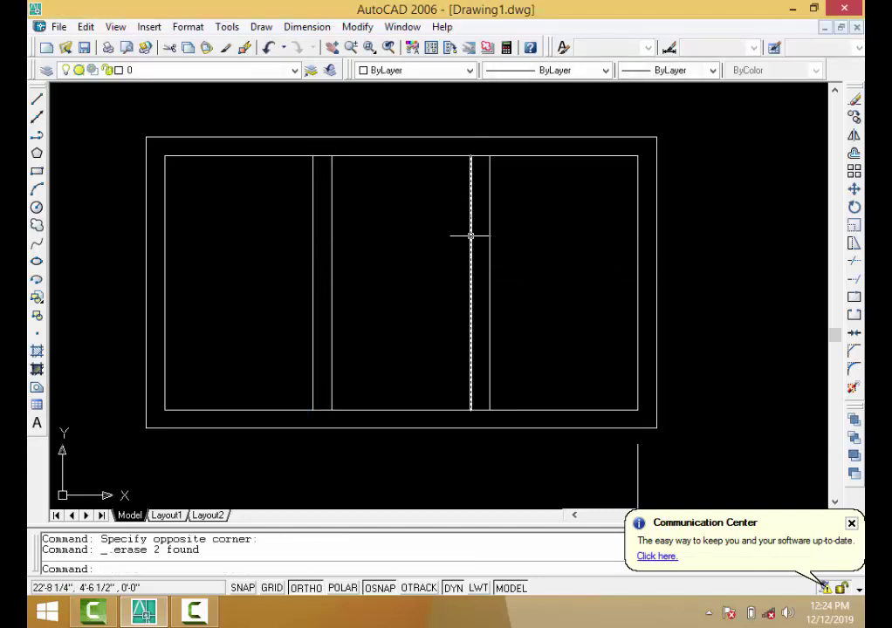
key(Return)
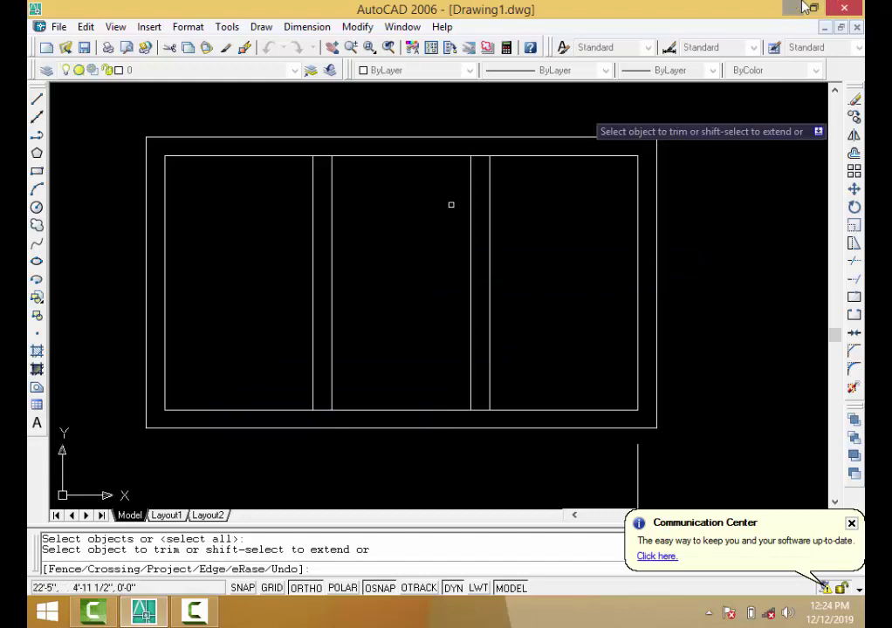
click(480, 155)
click(323, 156)
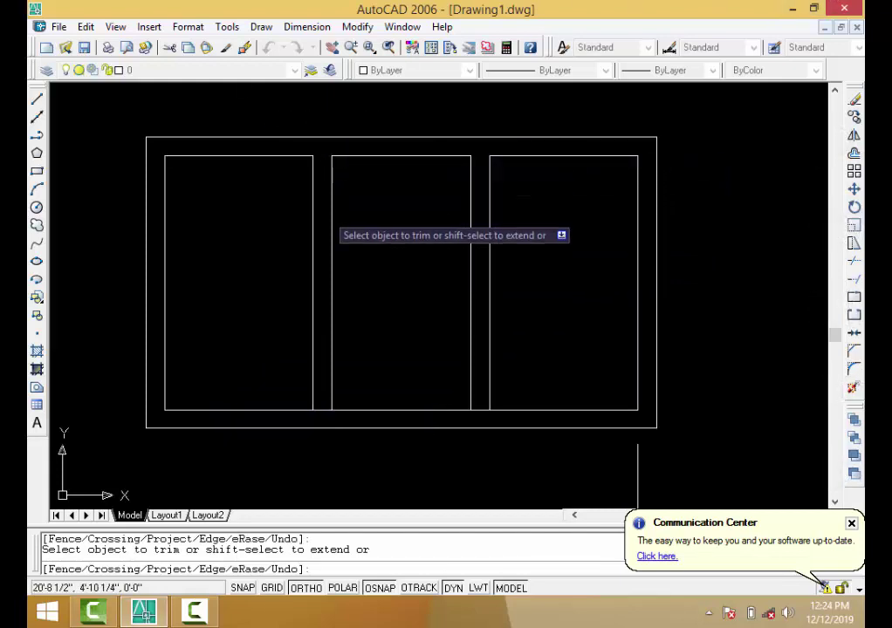
click(325, 408)
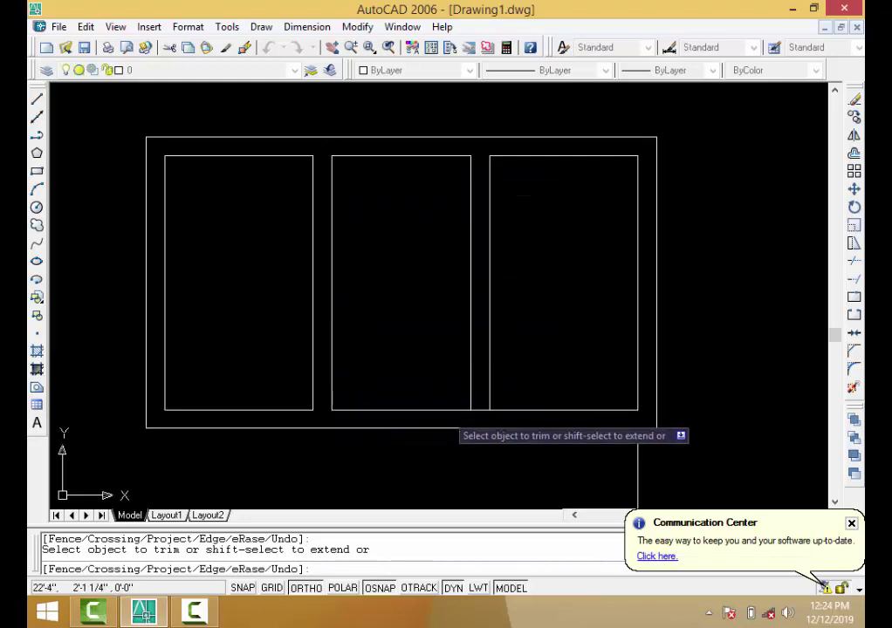
key(Return)
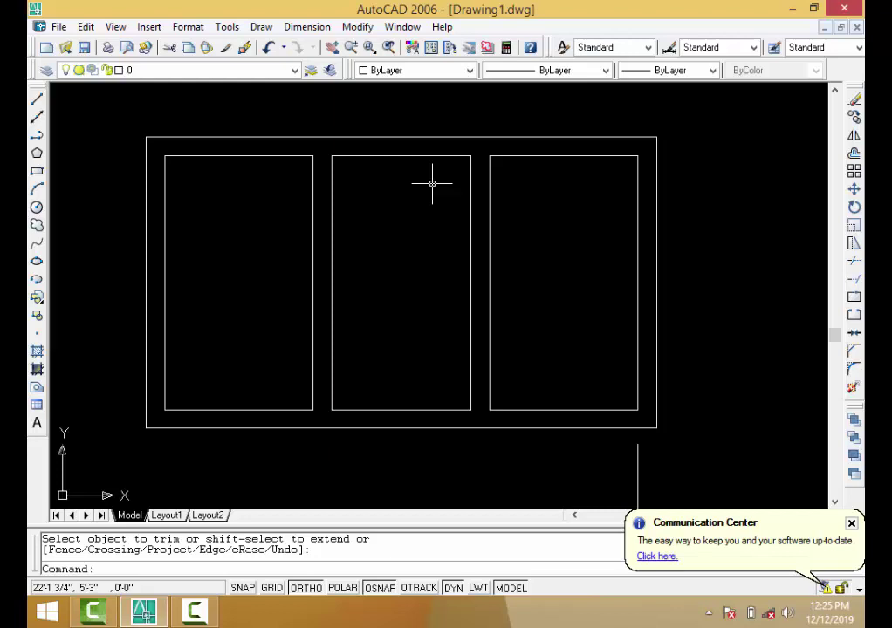
Offset the right panel's right and top edges 3 inches inward.
text(o)
key(Return)
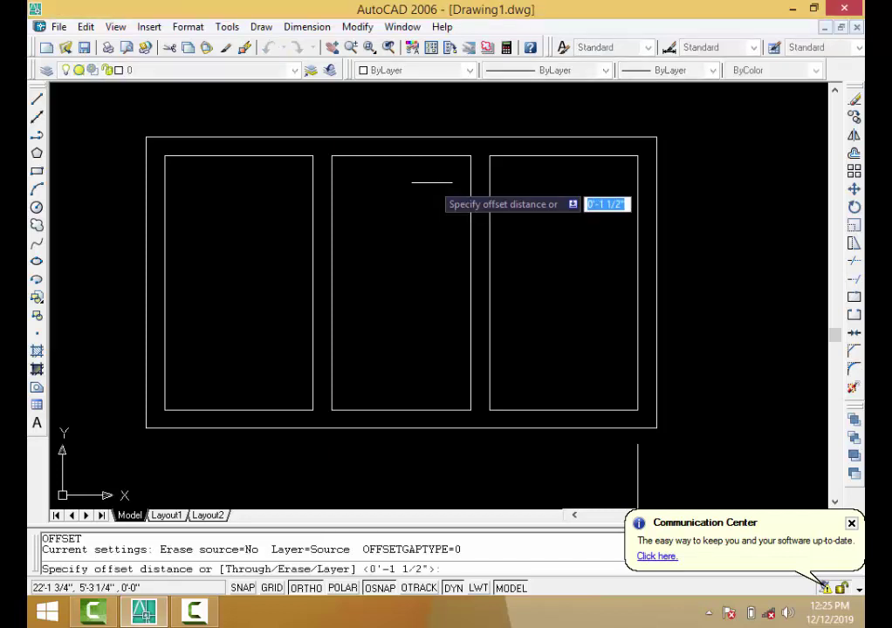
text(3)
key(Return)
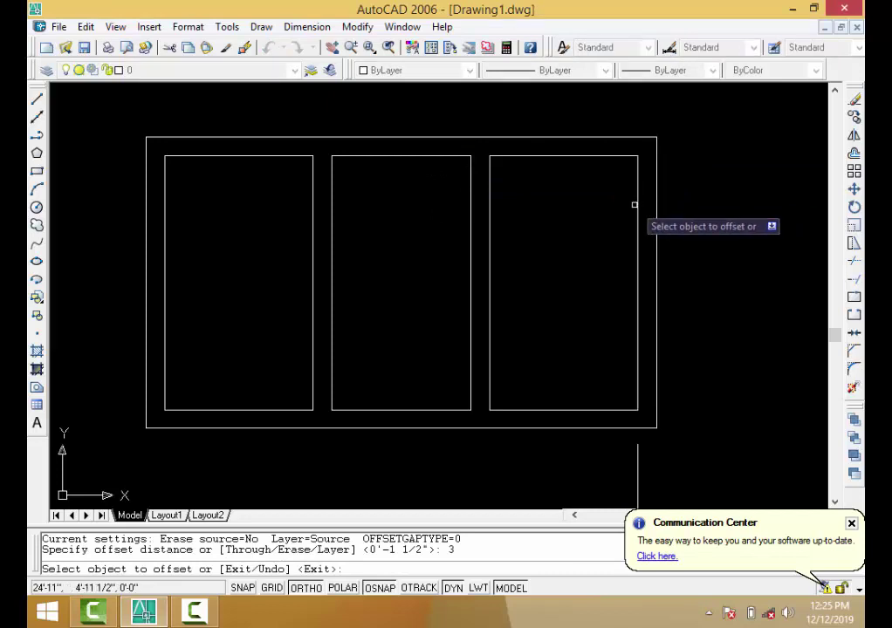
click(634, 208)
click(635, 210)
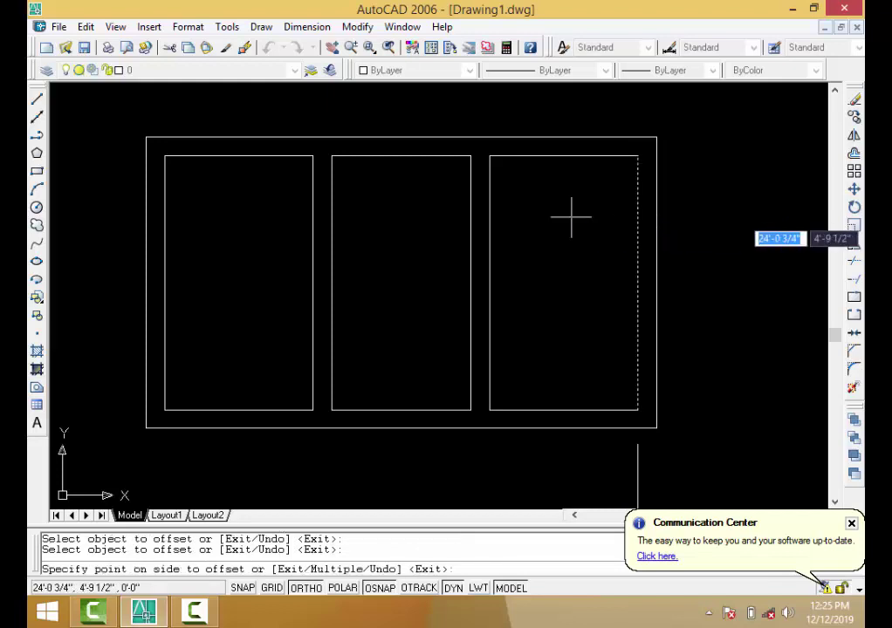
click(572, 215)
click(566, 156)
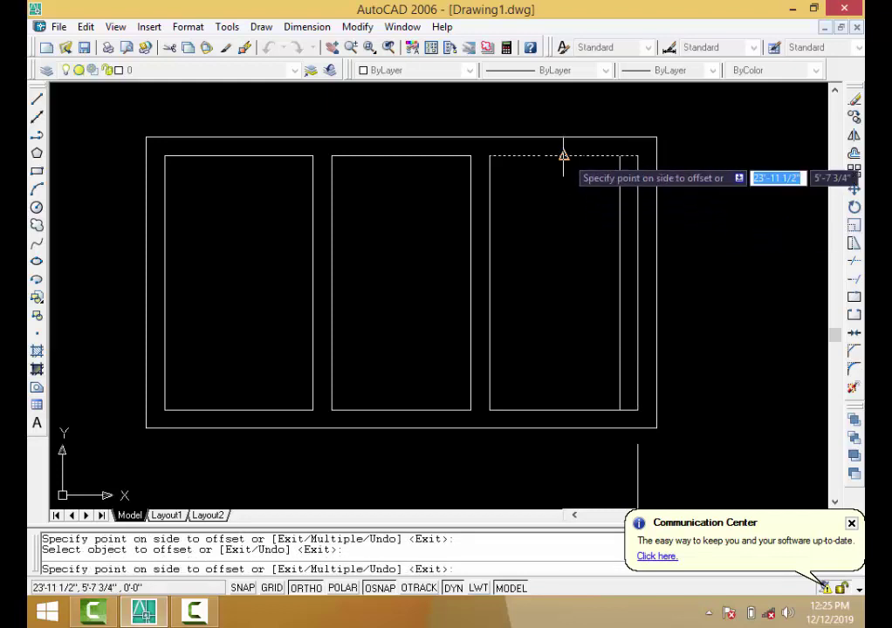
click(569, 192)
Offset the right panel's left and bottom edges 3 inches inward.
click(490, 222)
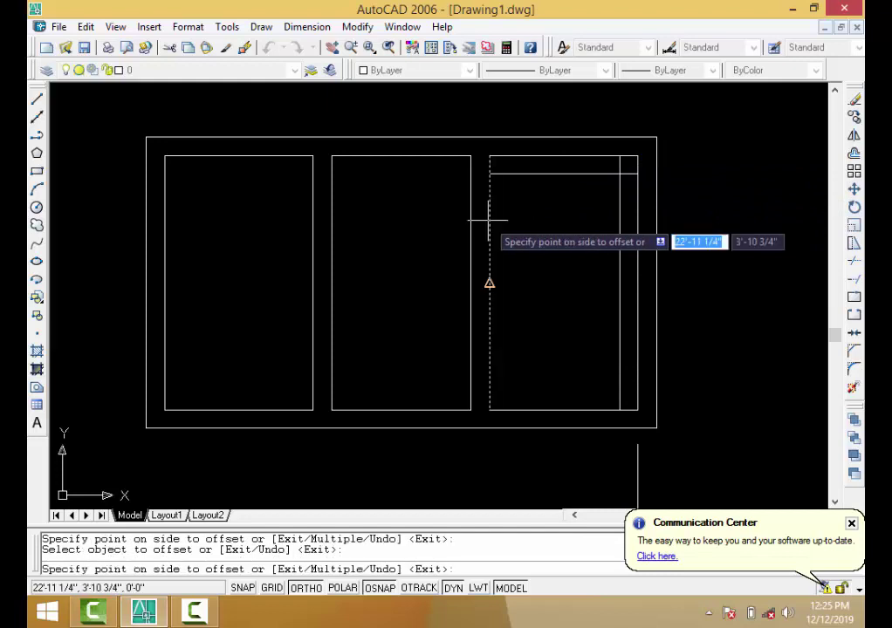
click(523, 233)
click(571, 410)
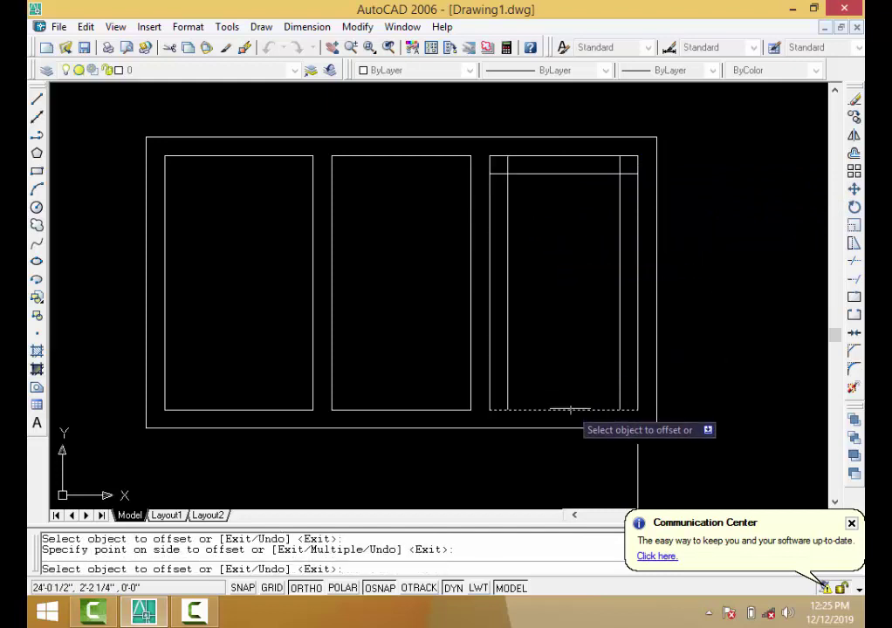
click(550, 350)
key(Return)
text(t)
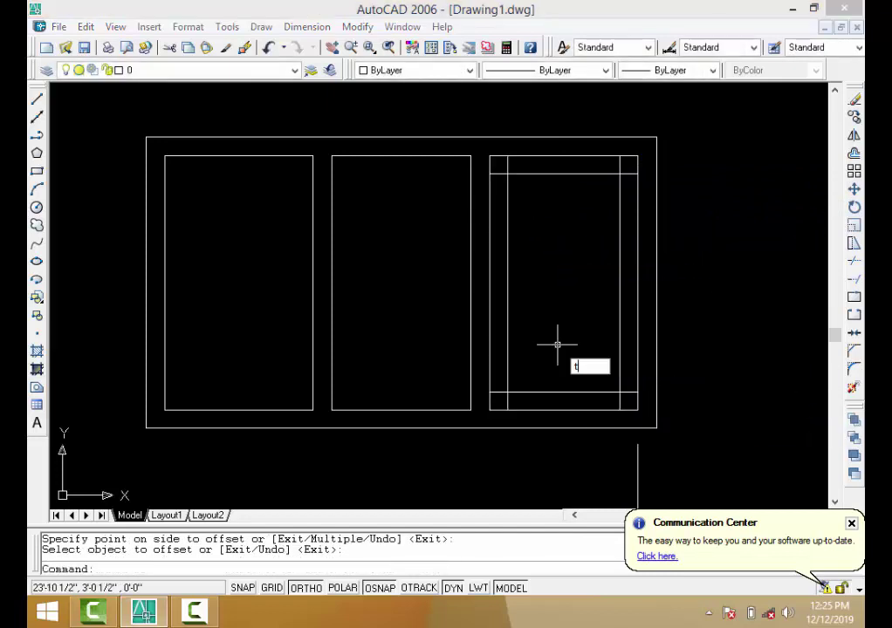
text(r)
key(Return)
key(Return)
Trim the overlapping offset line ends at the first bottom corner.
scroll(619, 384, up, 4)
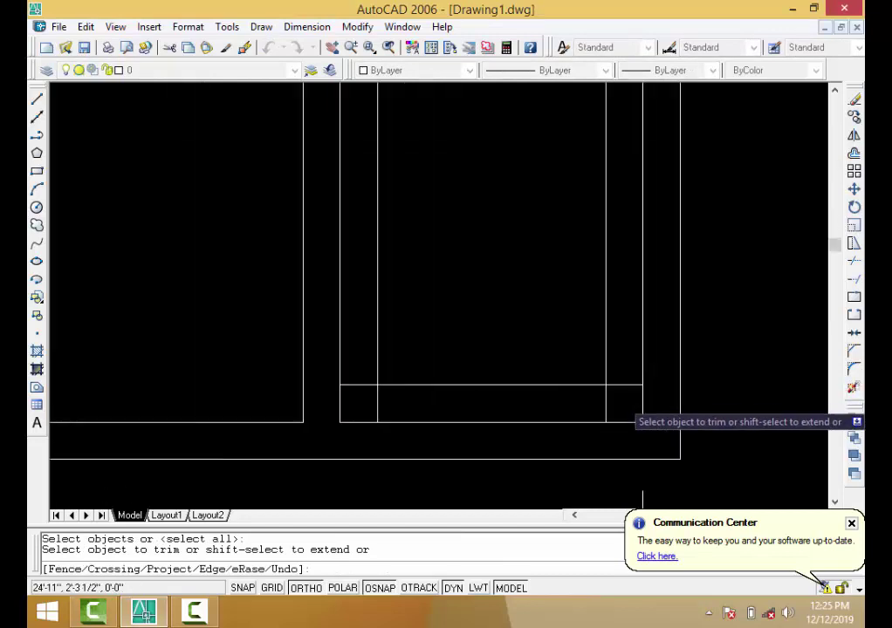
scroll(637, 376, up, 4)
click(622, 344)
click(615, 395)
click(611, 398)
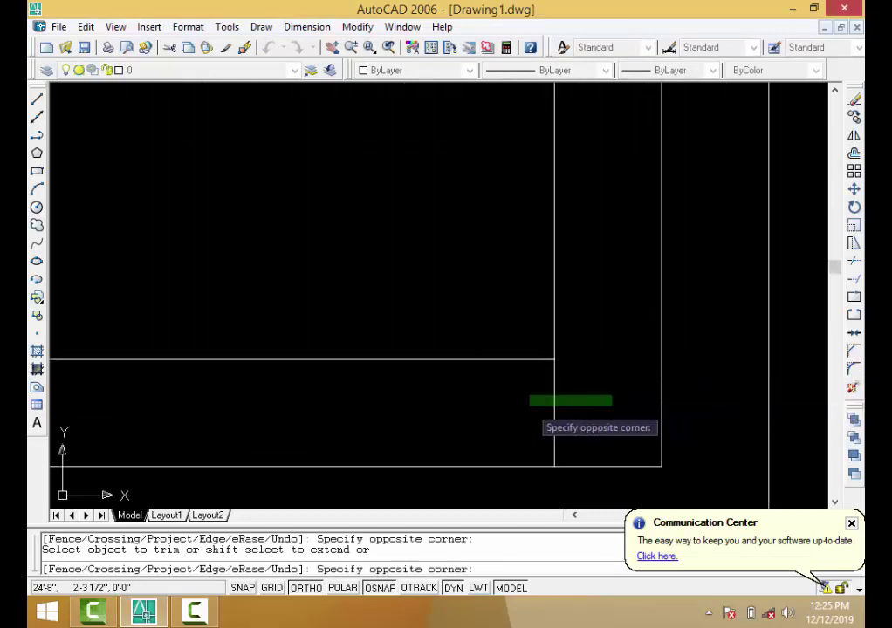
click(530, 405)
scroll(532, 406, down, 5)
scroll(532, 405, down, 5)
scroll(421, 397, up, 4)
Trim the crossing ends at the other bottom corner and excess ends inside the panel.
click(422, 398)
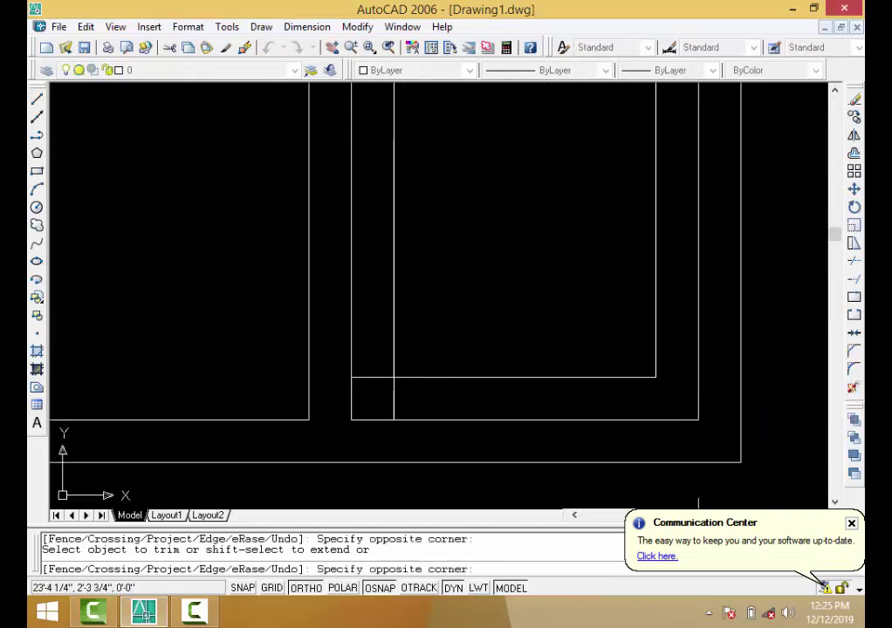
click(358, 400)
click(356, 397)
click(384, 375)
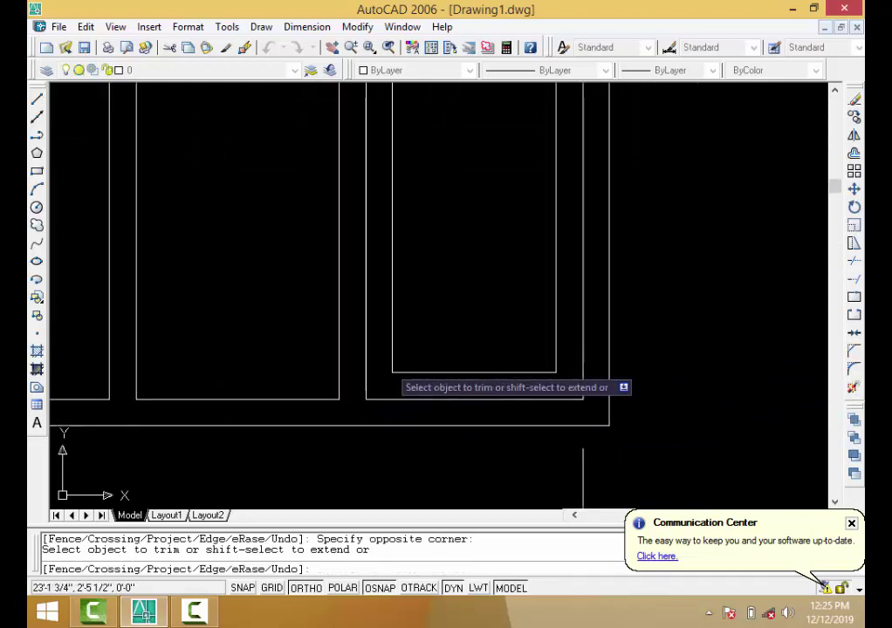
scroll(410, 275, down, 5)
scroll(419, 249, up, 5)
scroll(589, 344, up, 2)
scroll(511, 345, up, 2)
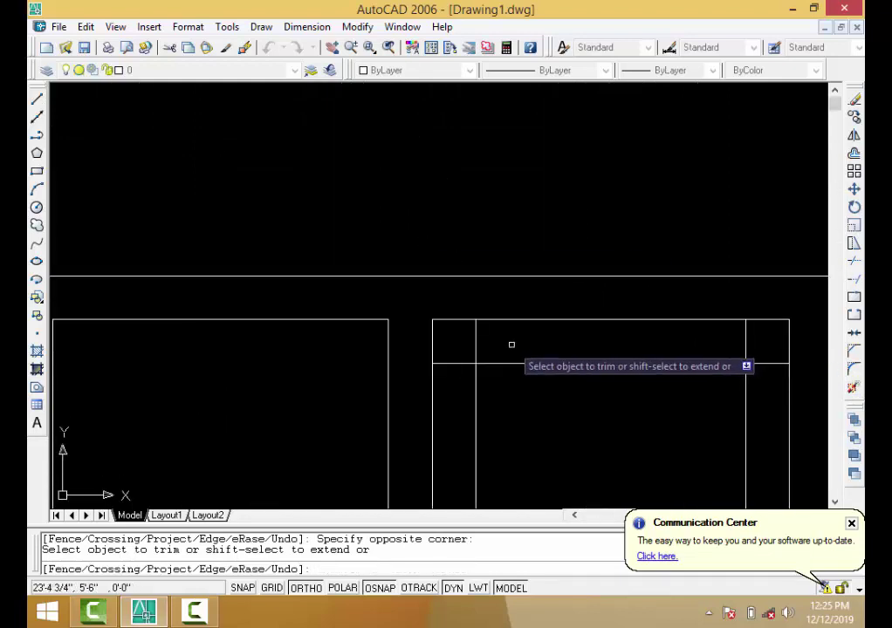
scroll(498, 347, up, 1)
Trim the inner vertical line's upper stub and extra ends at the top corner.
click(475, 349)
click(423, 355)
click(423, 354)
click(410, 385)
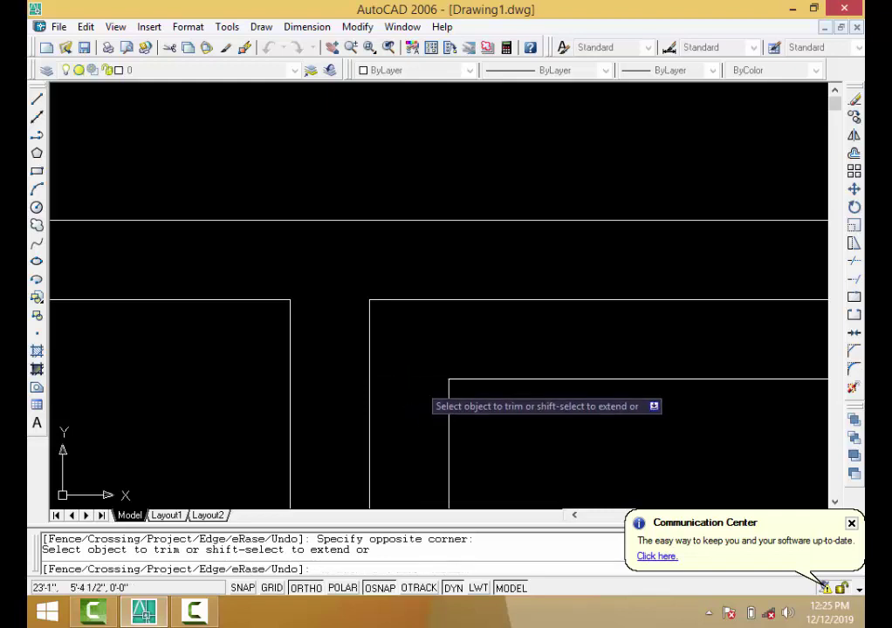
scroll(535, 404, down, 5)
scroll(401, 362, up, 5)
scroll(401, 363, up, 3)
Cut the remaining horizontal piece and vertical leftovers to close the inset rectangle.
click(412, 344)
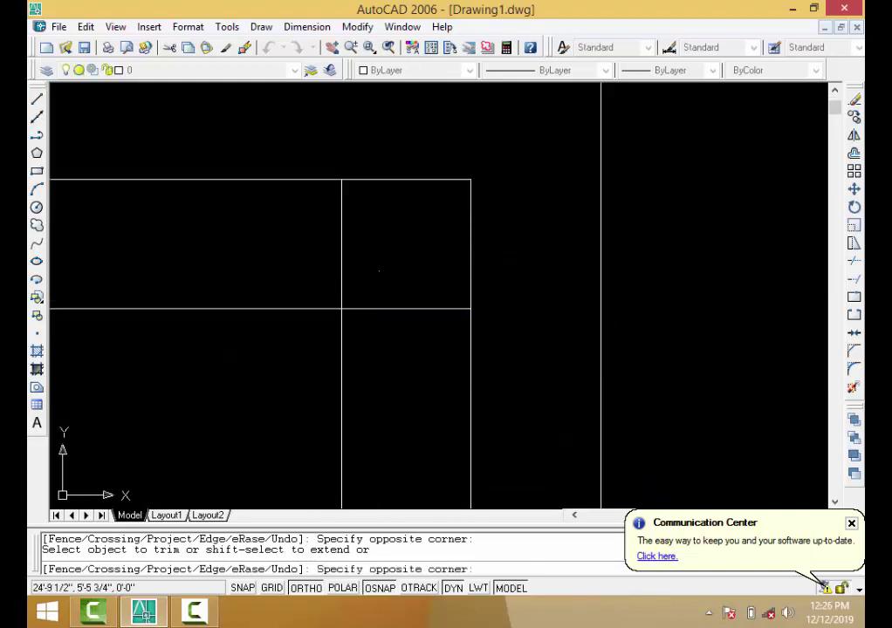
click(378, 269)
click(281, 269)
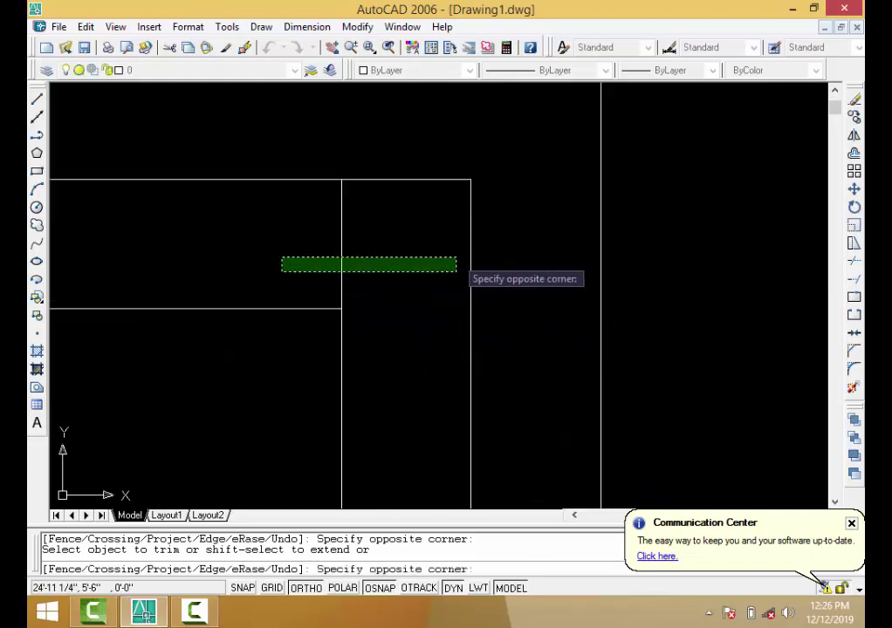
click(455, 270)
scroll(414, 255, down, 2)
scroll(440, 267, down, 3)
key(Return)
scroll(453, 273, down, 2)
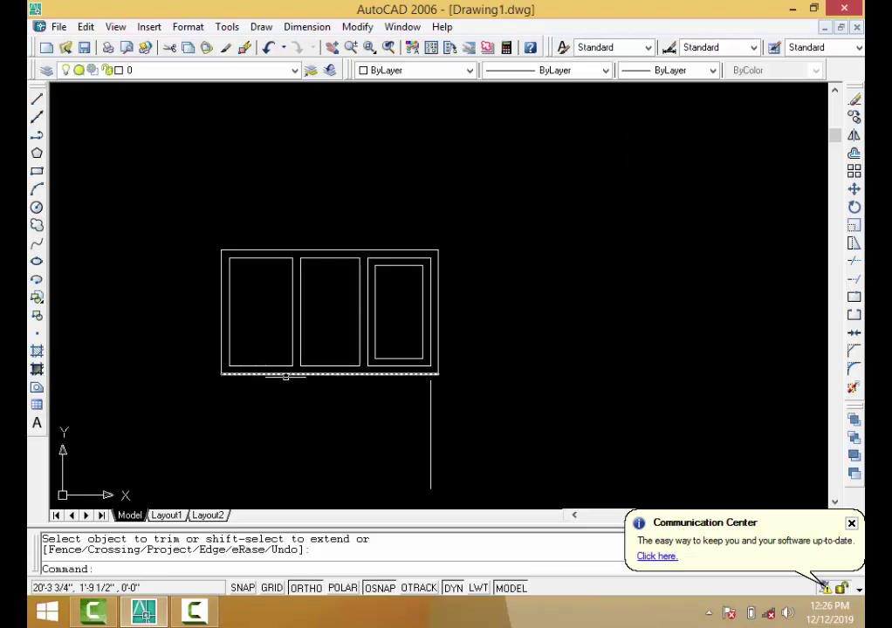
scroll(314, 378, up, 2)
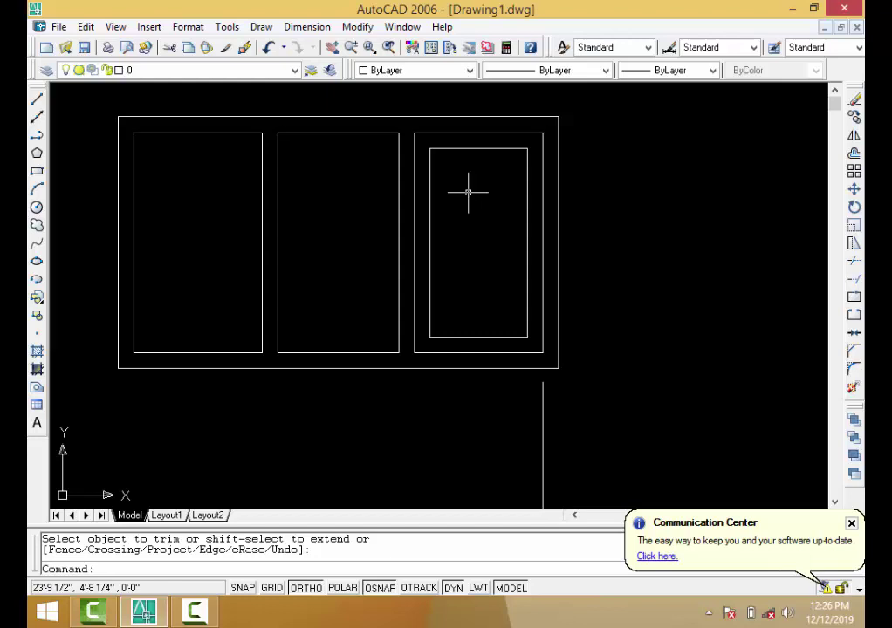
scroll(468, 159, up, 1)
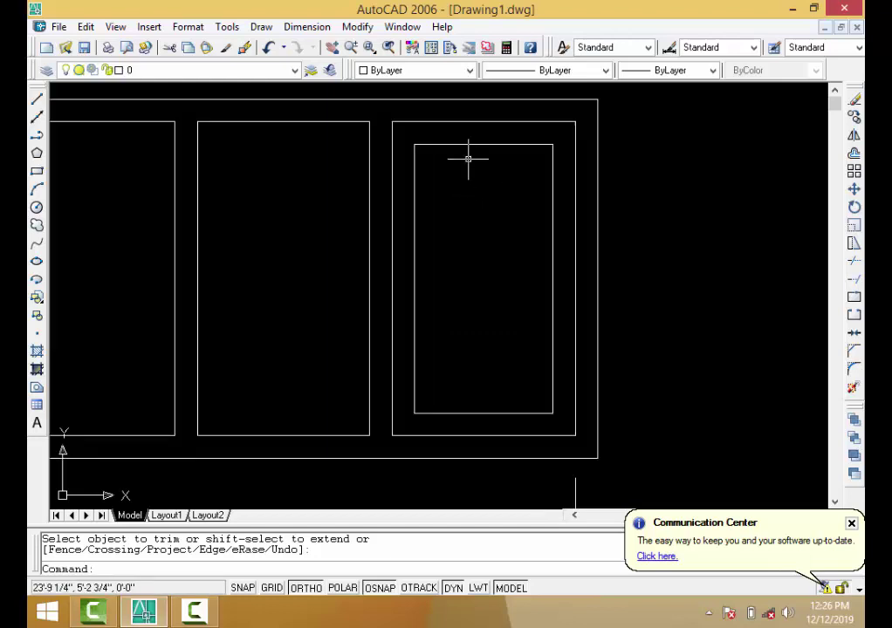
Offset the inset rectangle's right and left edges 4 inches inward.
text(o)
key(Return)
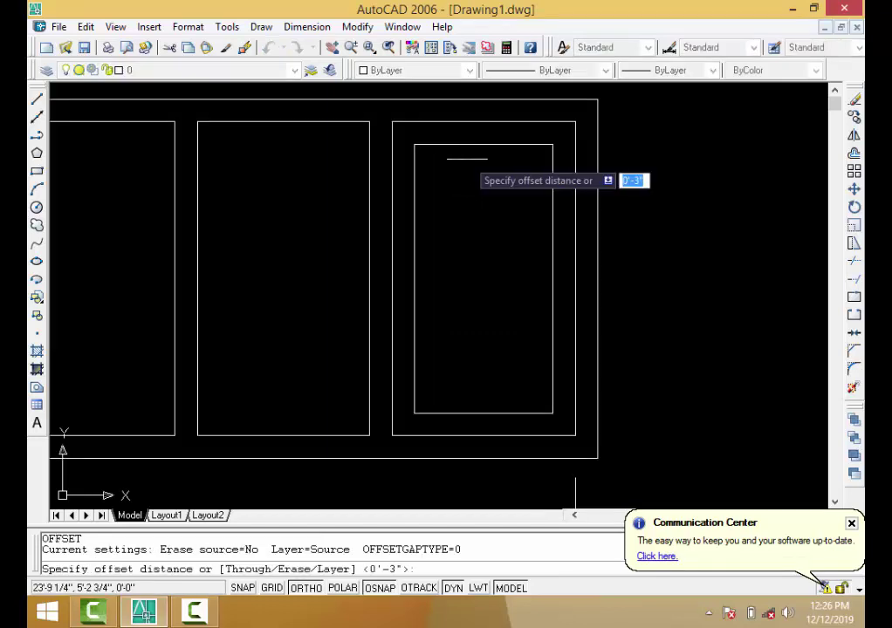
text(4)
key(Return)
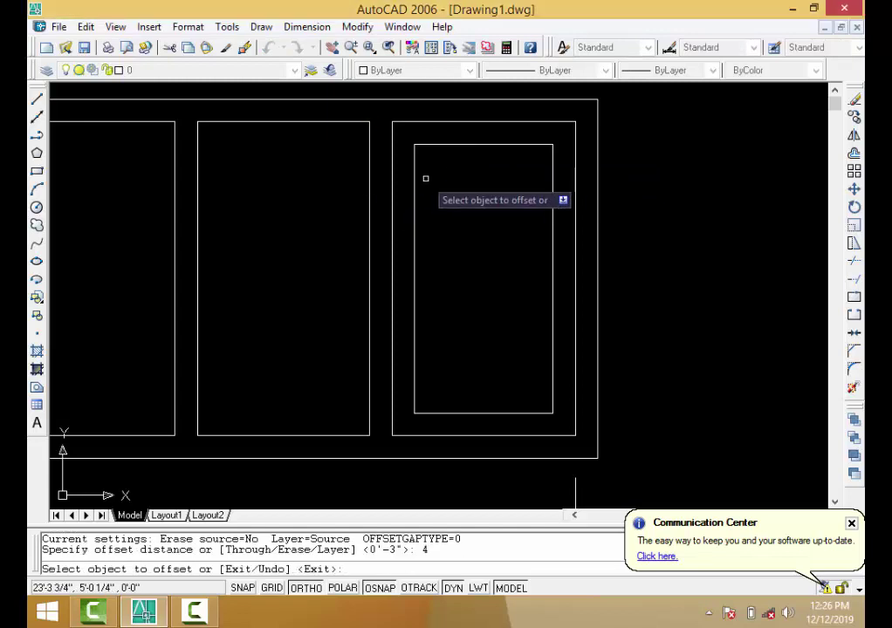
click(555, 230)
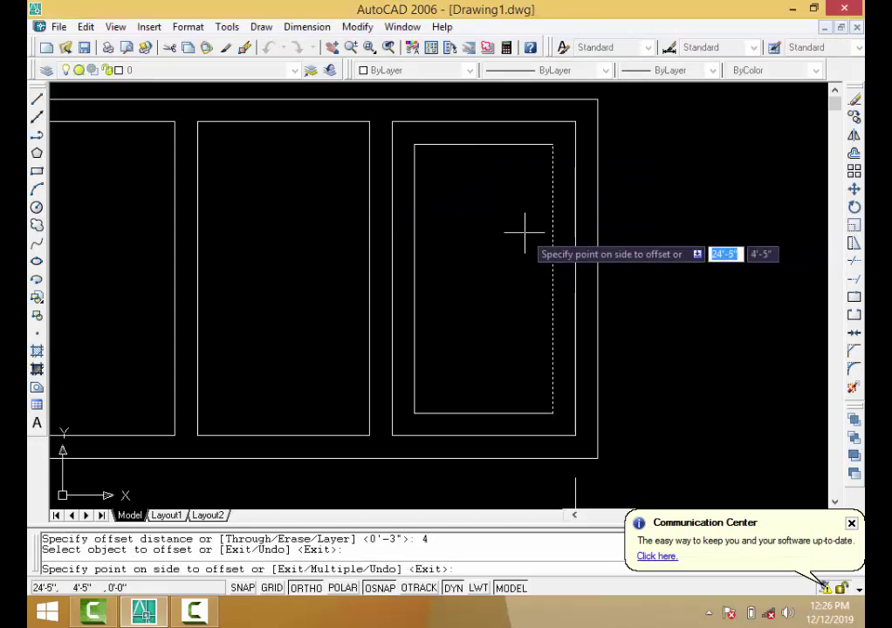
click(522, 234)
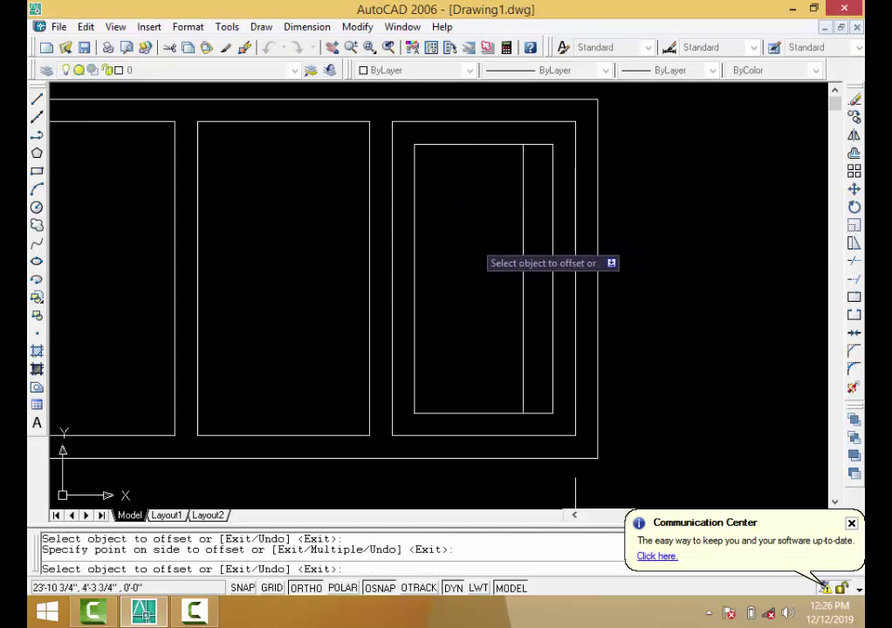
click(414, 255)
click(437, 282)
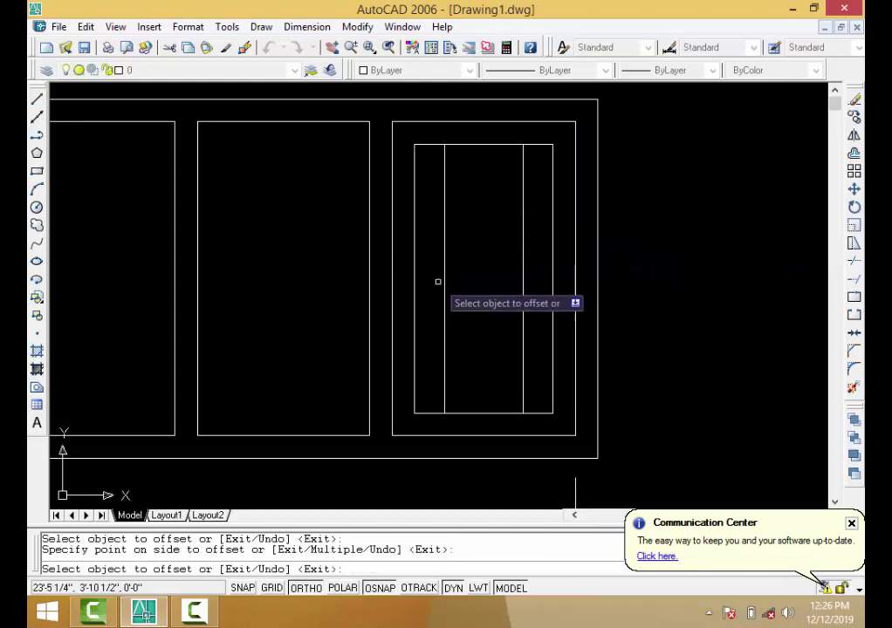
Add two lines 4 apart above the bottom edge and two below the top edge.
click(491, 413)
click(484, 386)
click(484, 384)
click(478, 364)
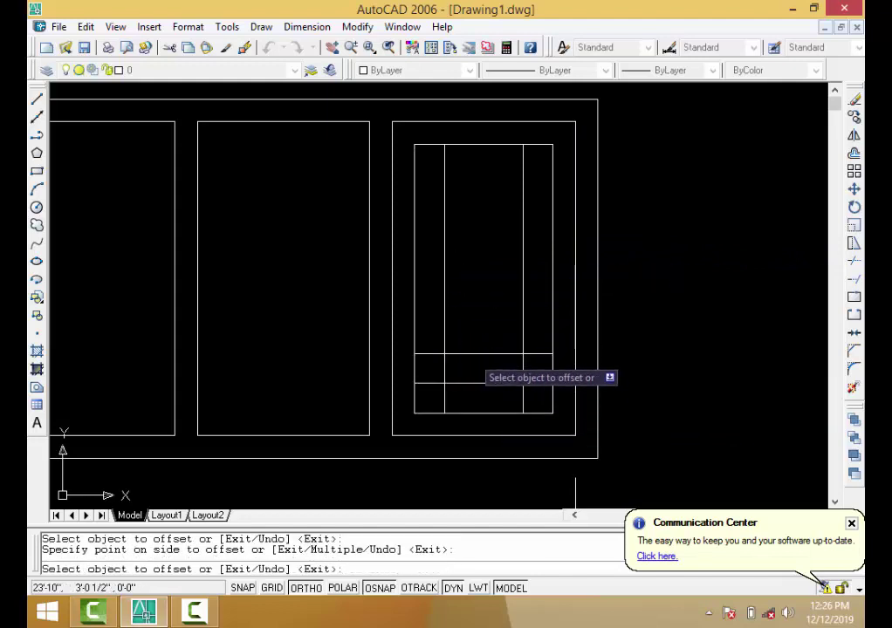
click(481, 144)
click(476, 182)
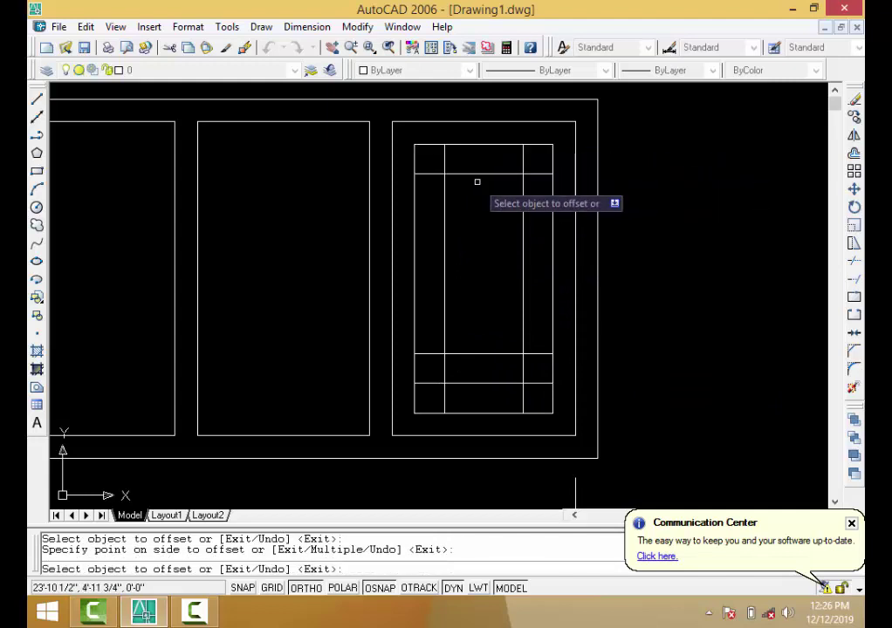
click(483, 174)
click(485, 193)
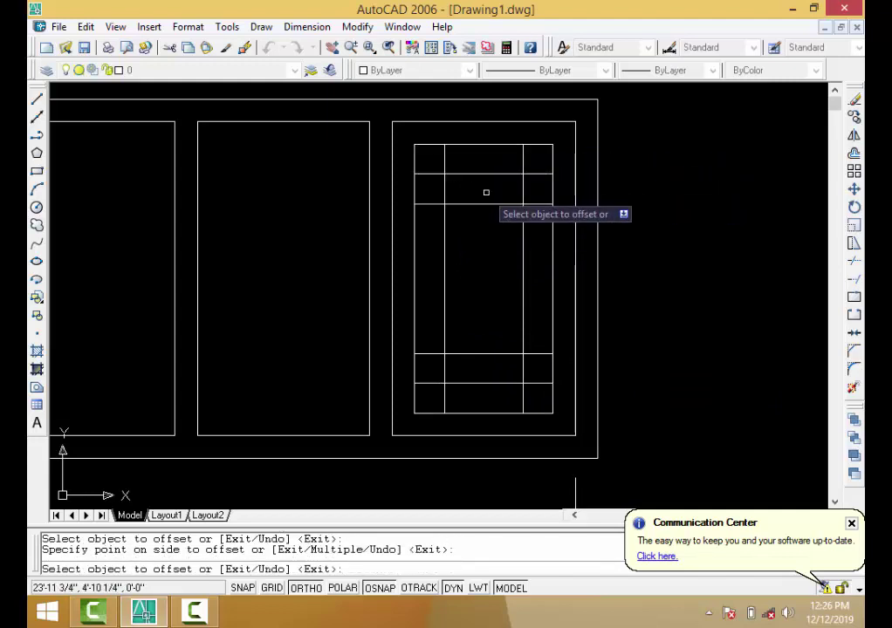
key(Return)
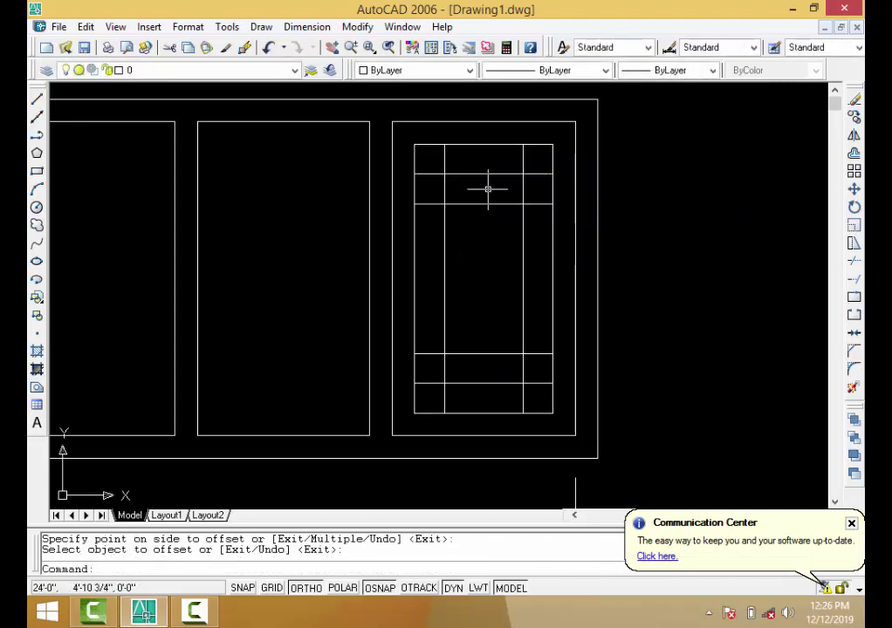
Trim both side columns' short segments and the verticals between the two lower lines.
text(tr)
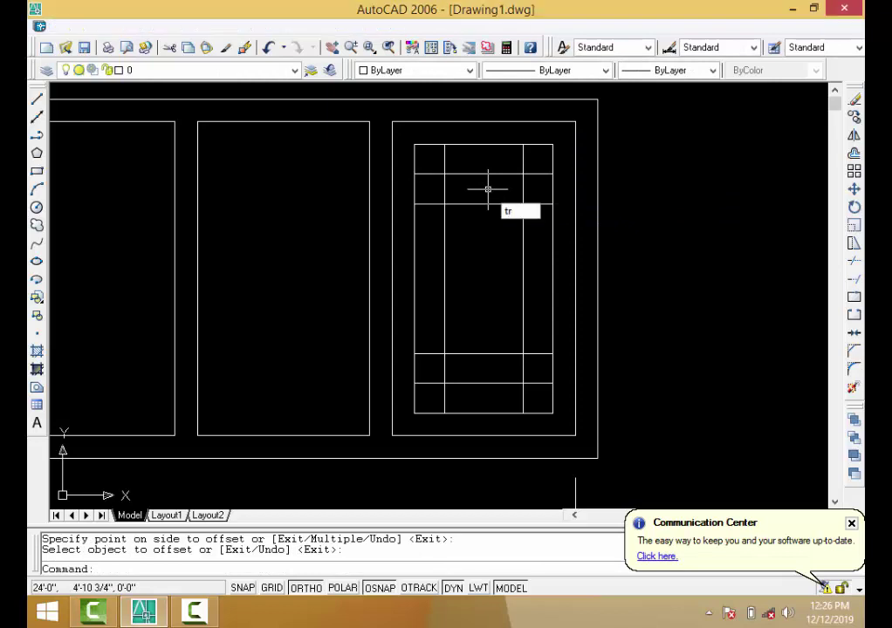
key(Return)
key(Return)
click(429, 163)
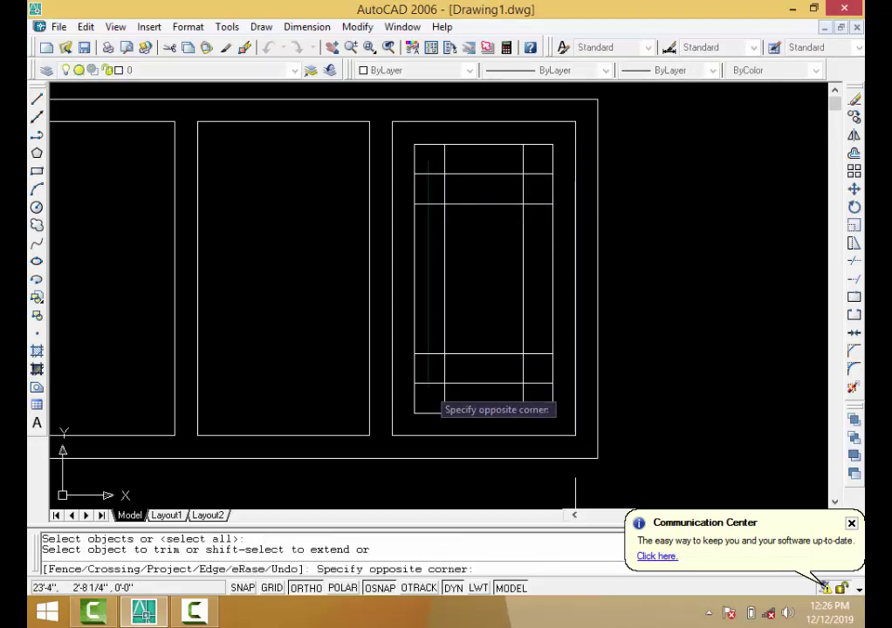
click(424, 397)
click(546, 155)
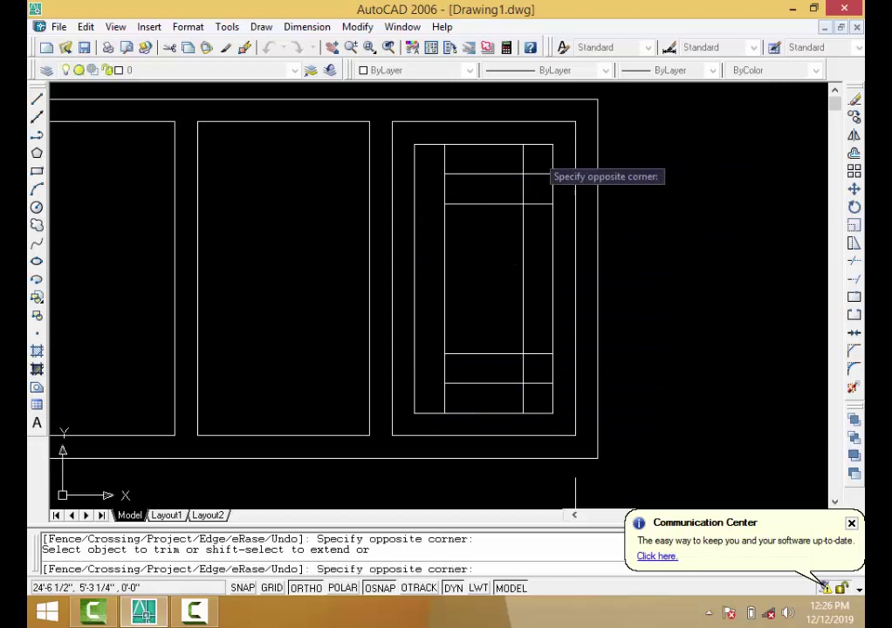
click(523, 389)
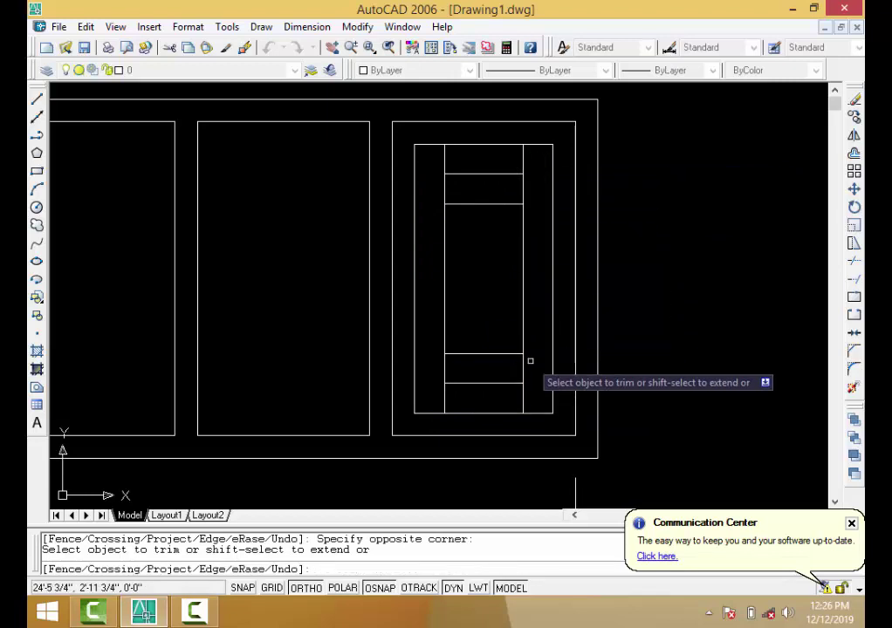
click(529, 360)
click(436, 363)
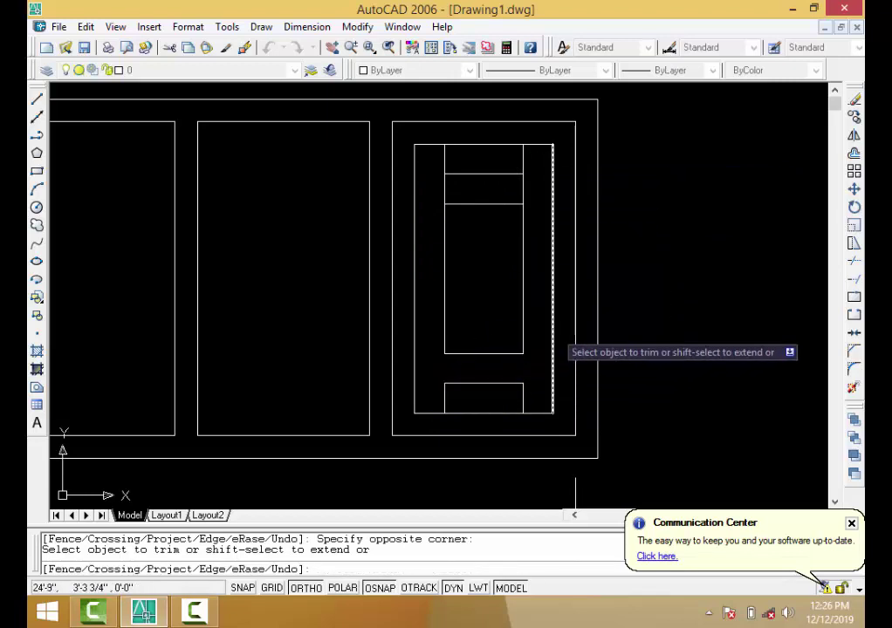
key(Return)
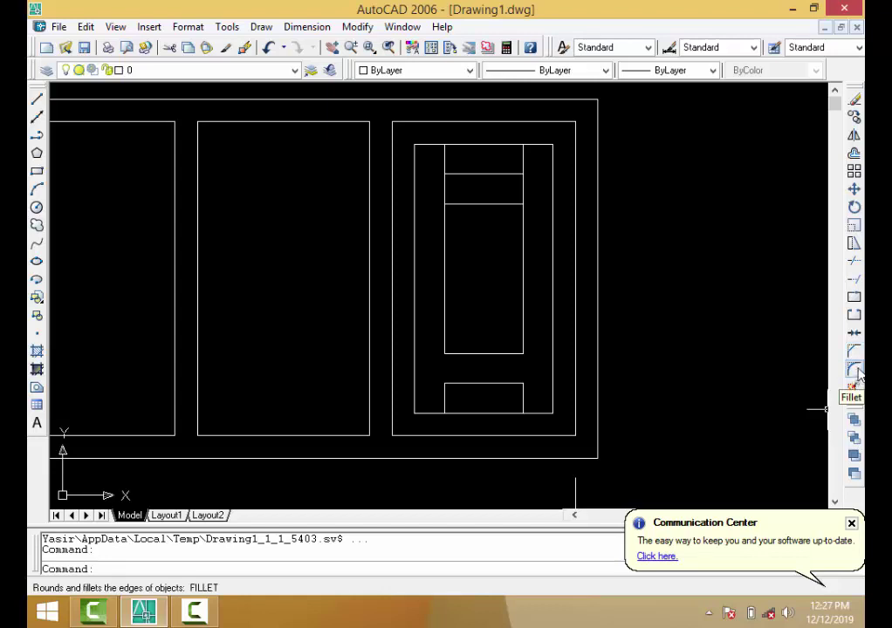
Fillet the central strip's right and left sides into a semicircular bottom end.
text(f)
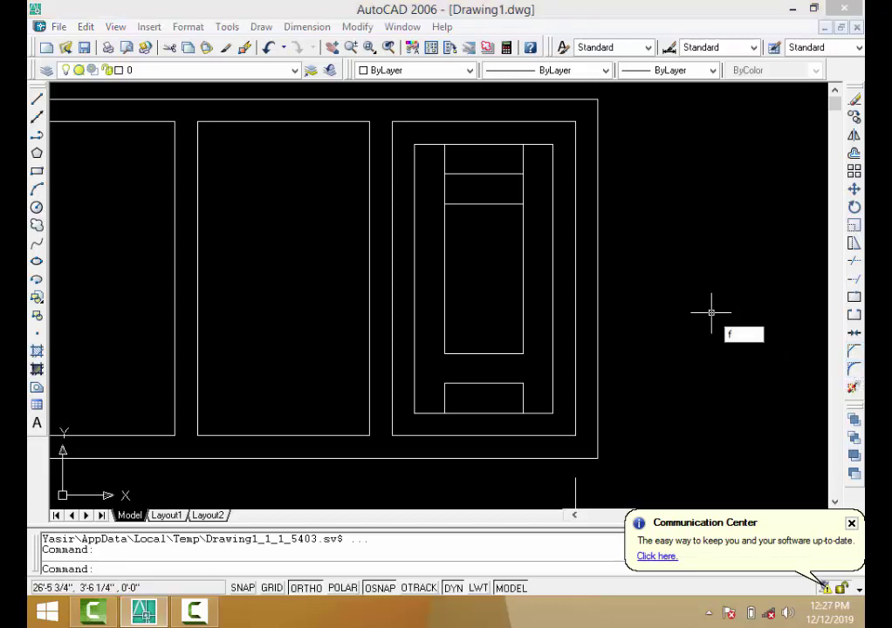
key(Return)
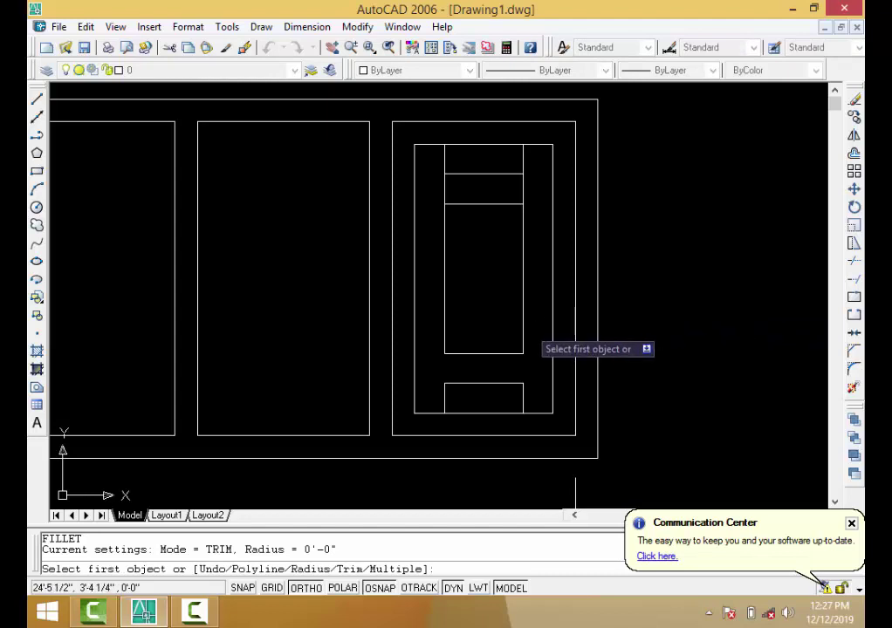
click(522, 325)
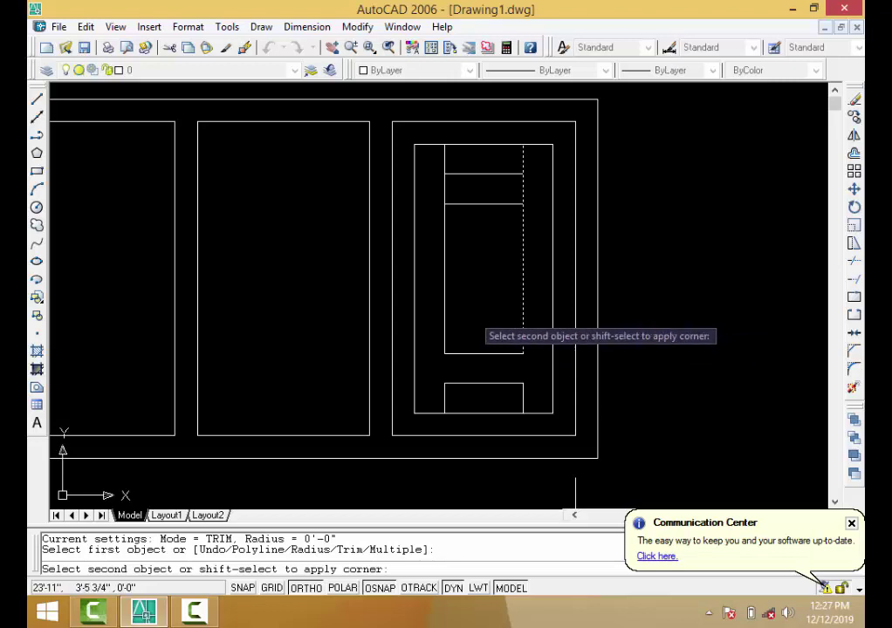
click(444, 311)
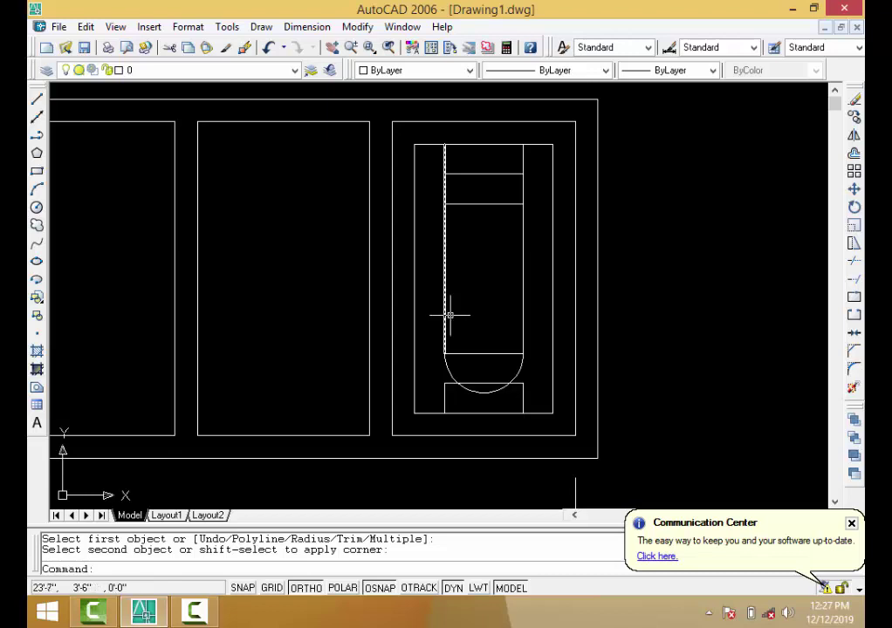
Attempt a second fillet starting from the bottom pocket's top edge.
scroll(487, 457, up, 3)
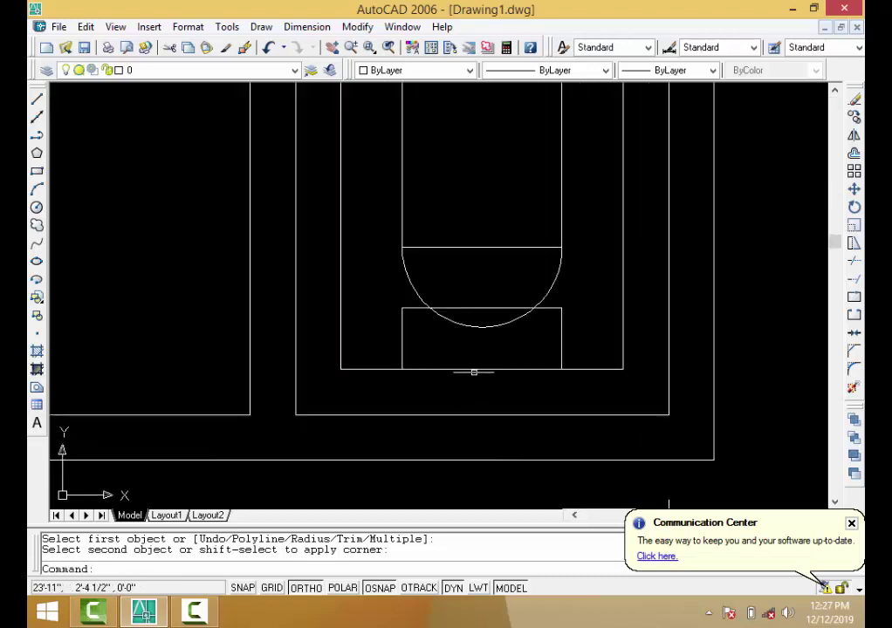
scroll(474, 368, down, 2)
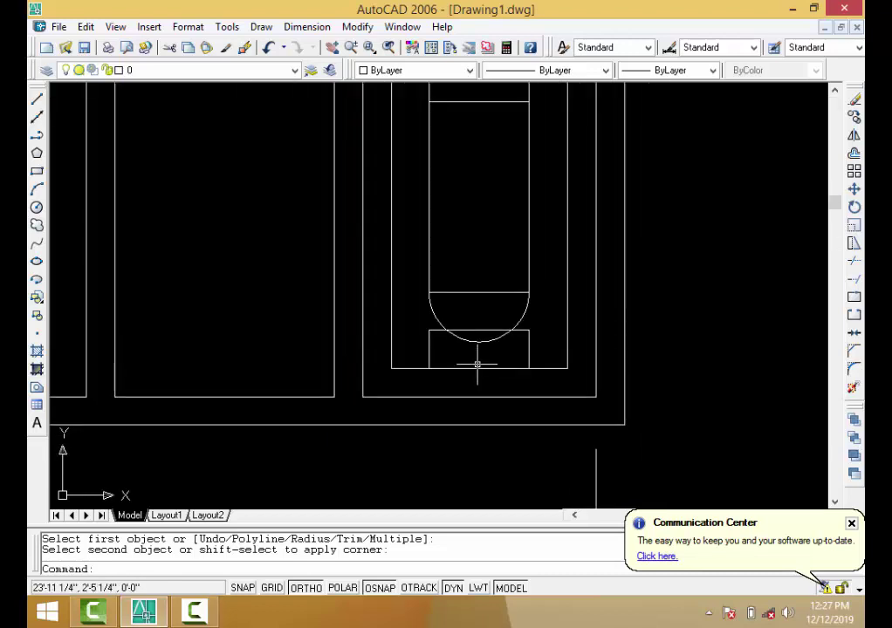
key(Return)
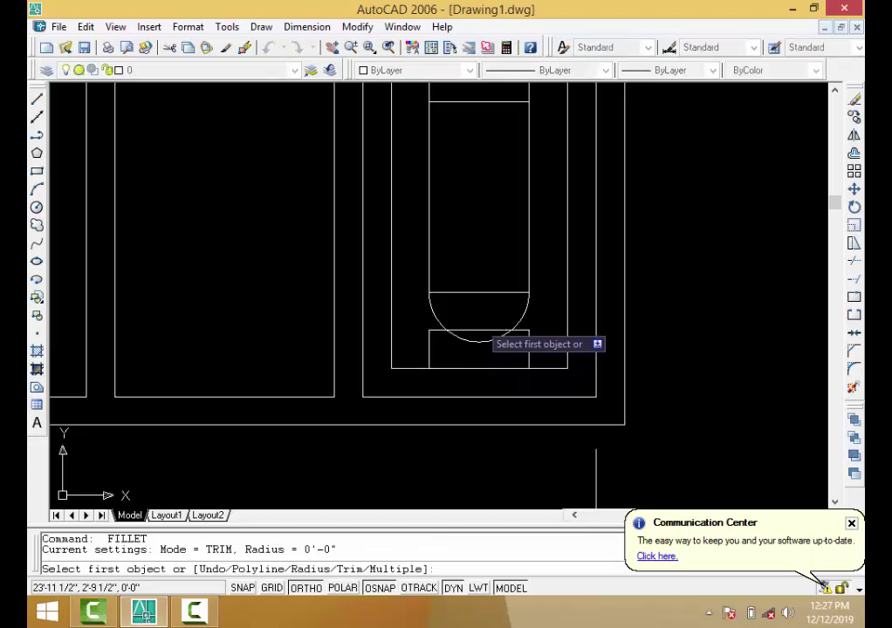
click(489, 331)
click(515, 356)
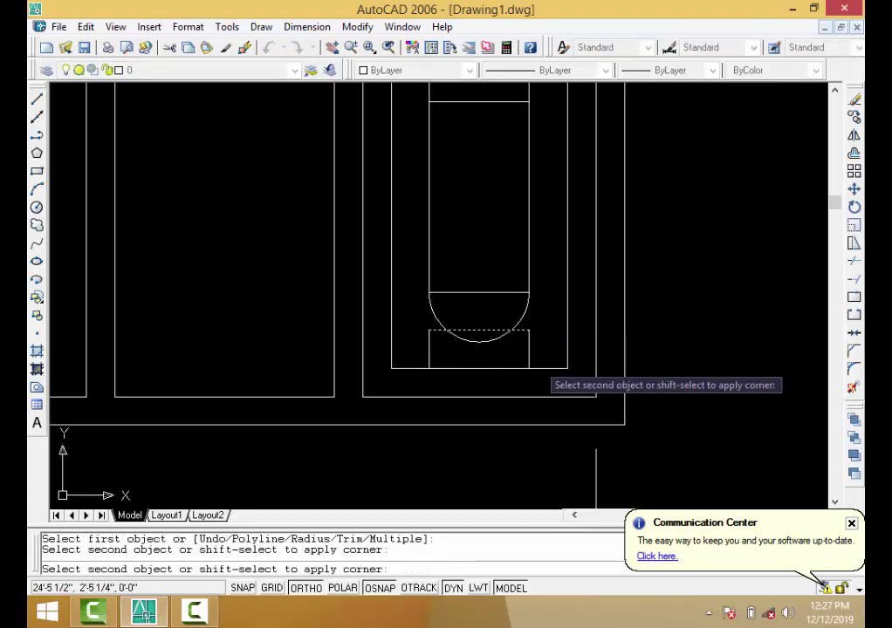
click(539, 349)
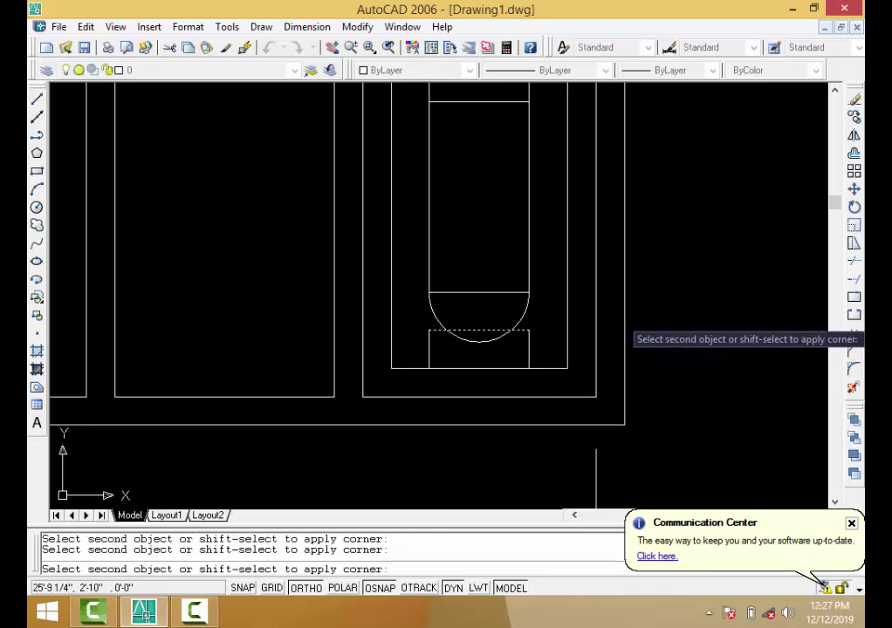
Erase the bottom pocket's three lines.
click(854, 100)
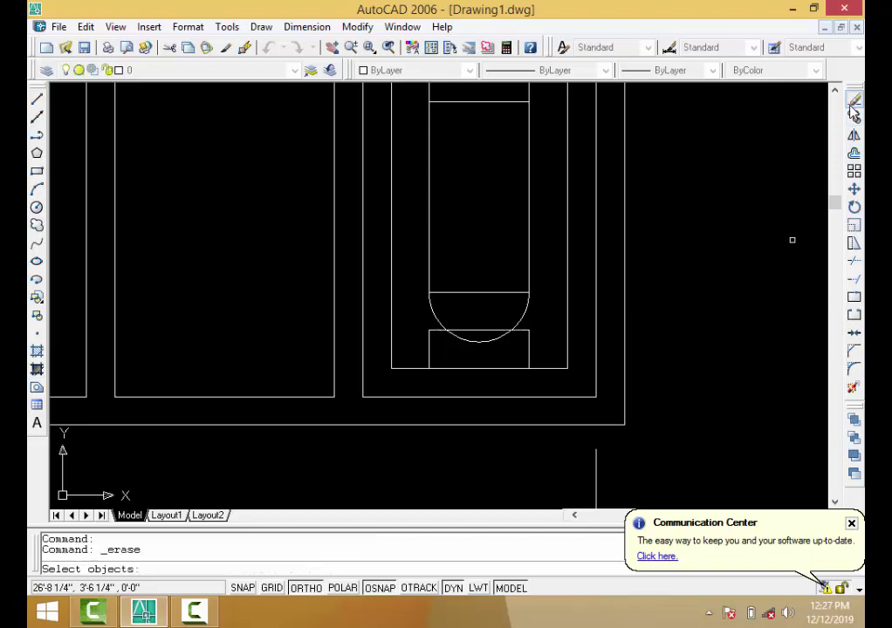
click(488, 331)
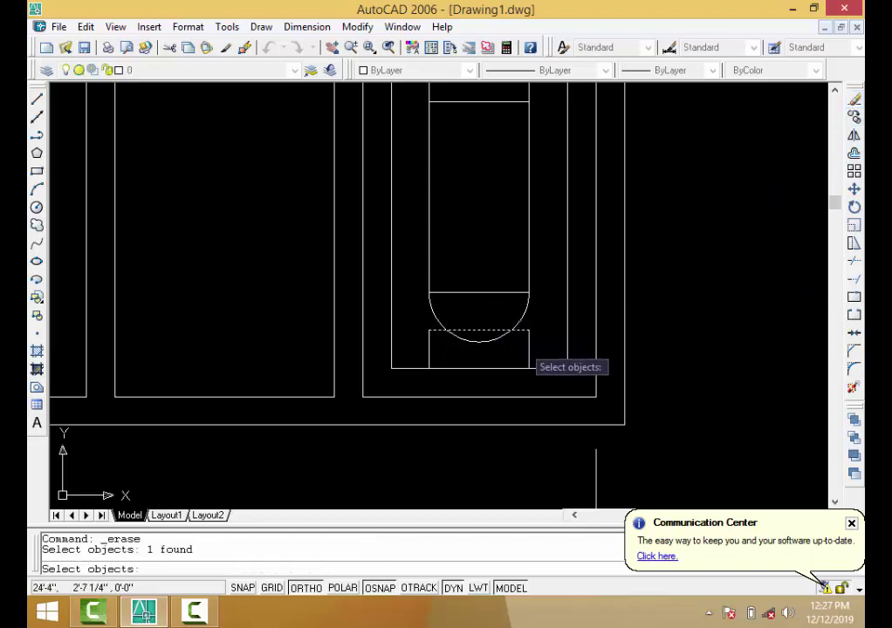
click(528, 349)
click(439, 351)
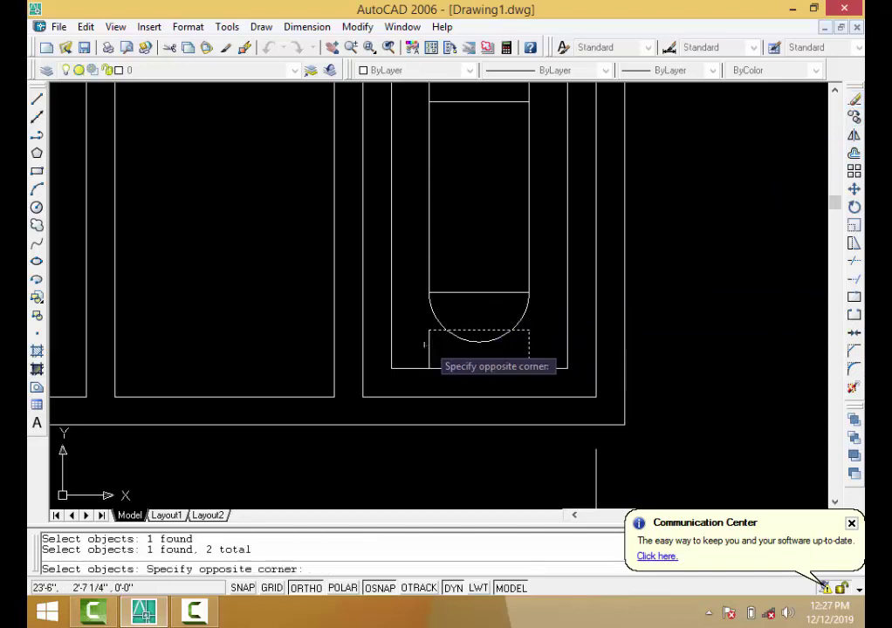
click(439, 352)
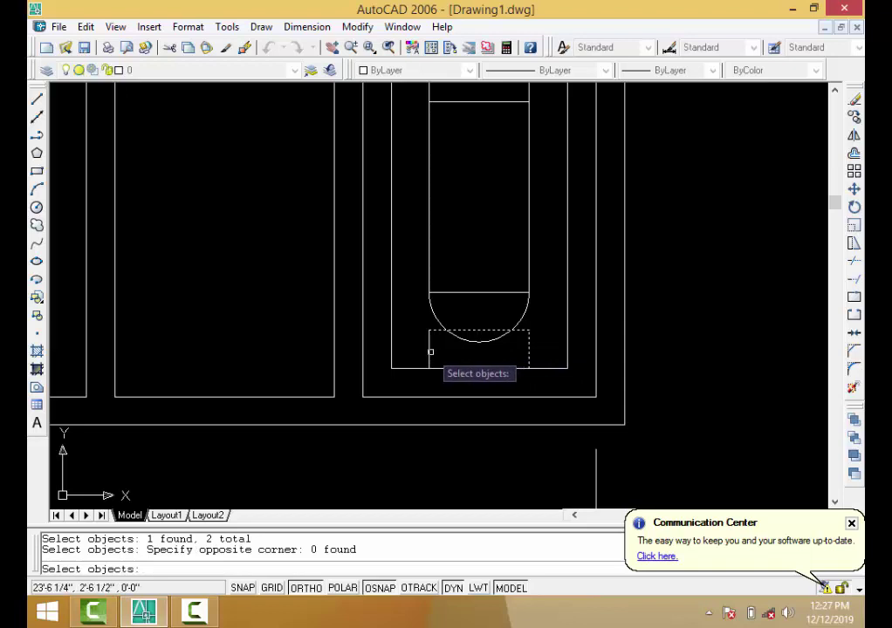
click(429, 351)
key(Return)
scroll(432, 352, down, 2)
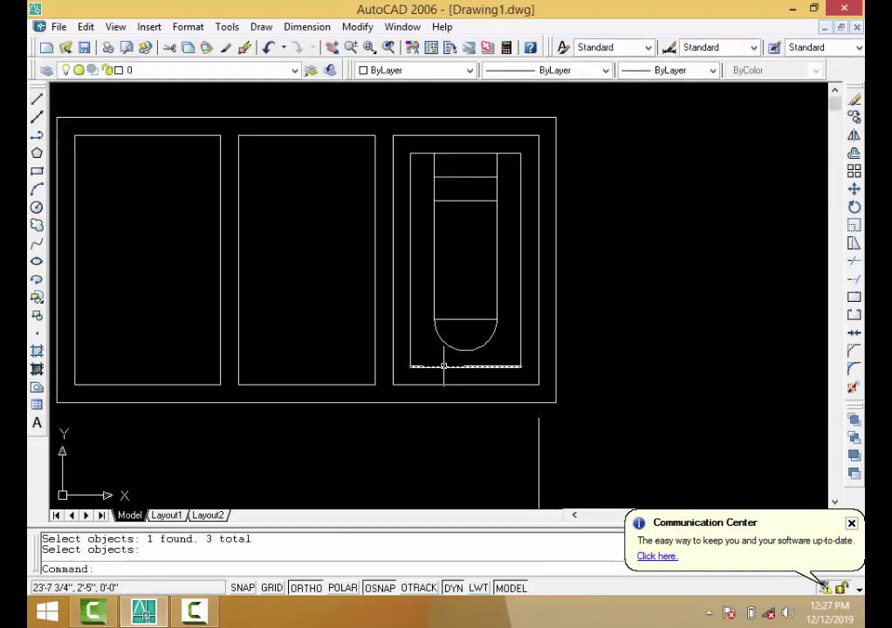
key(Return)
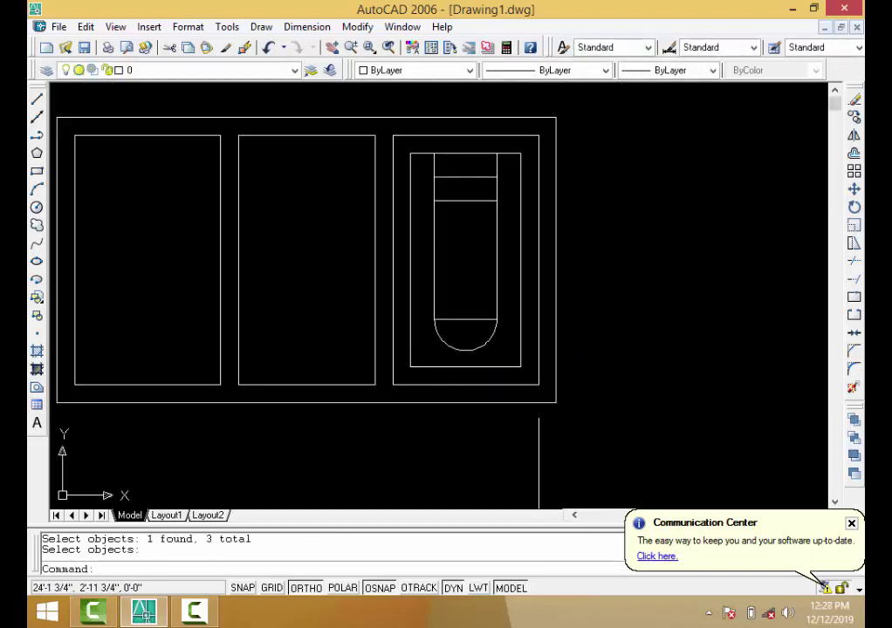
Delete the line across the semicircle and undo an accidental strip deletion.
click(478, 319)
key(Delete)
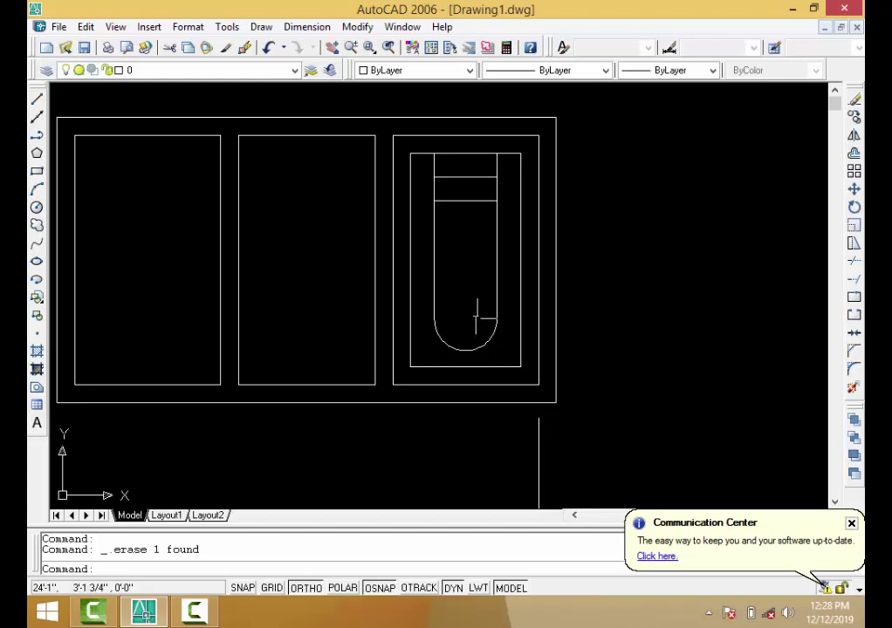
click(511, 166)
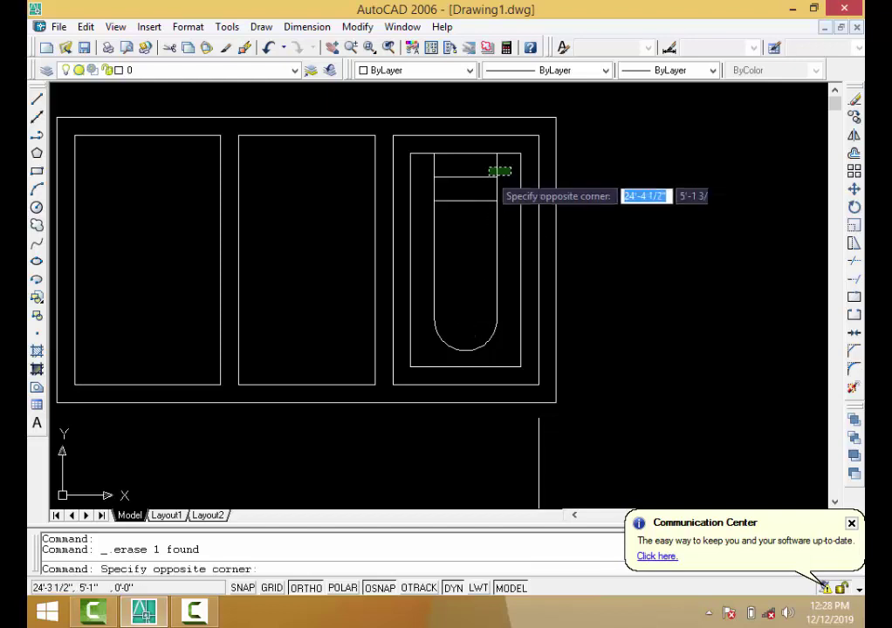
click(425, 178)
key(Delete)
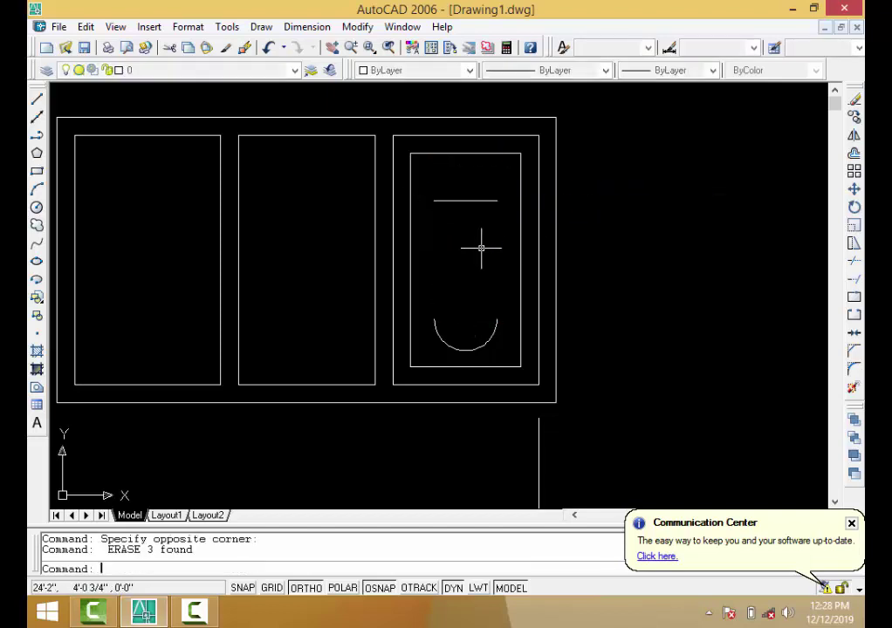
key(ctrl+z)
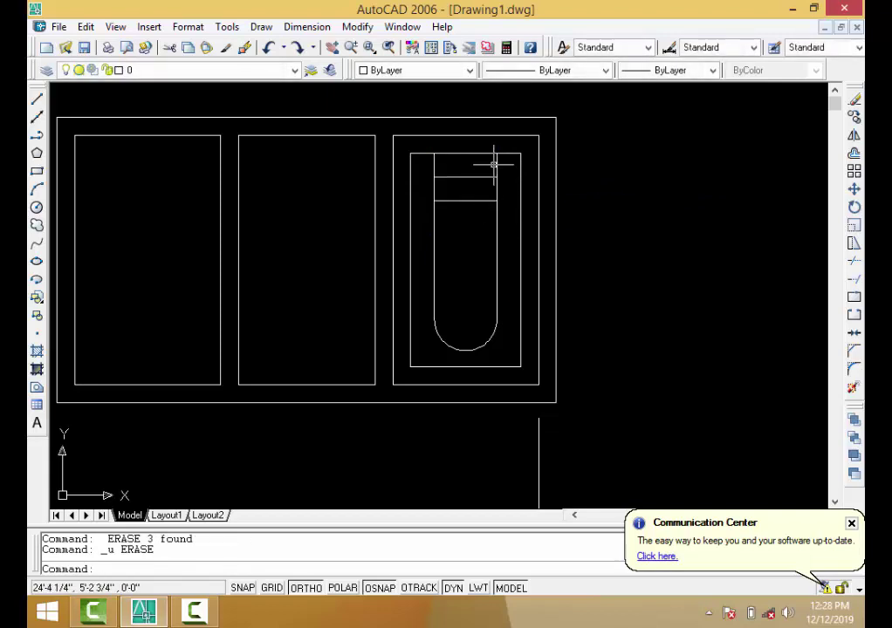
Trim the strip's sides just below the small top rectangle.
text(tr)
key(Return)
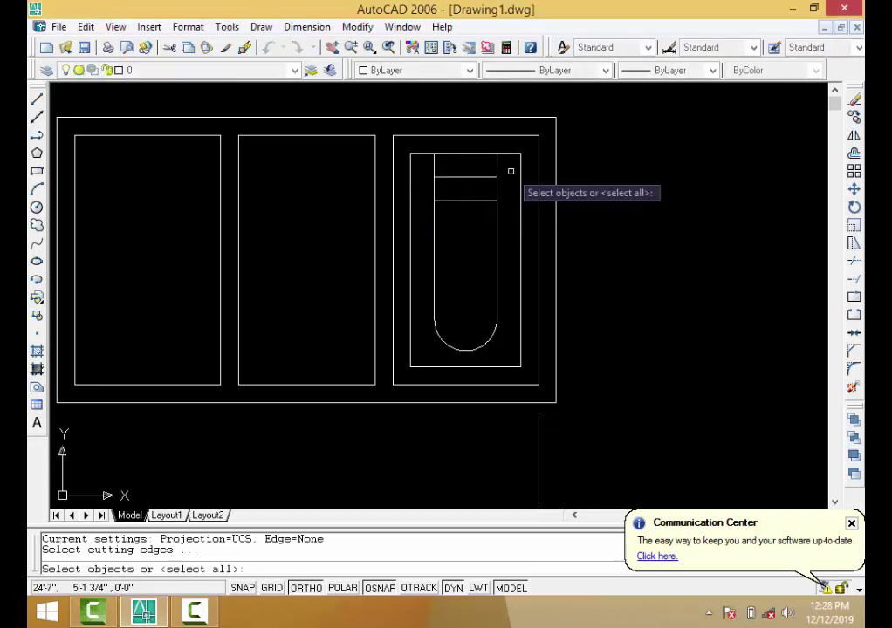
key(Return)
click(511, 172)
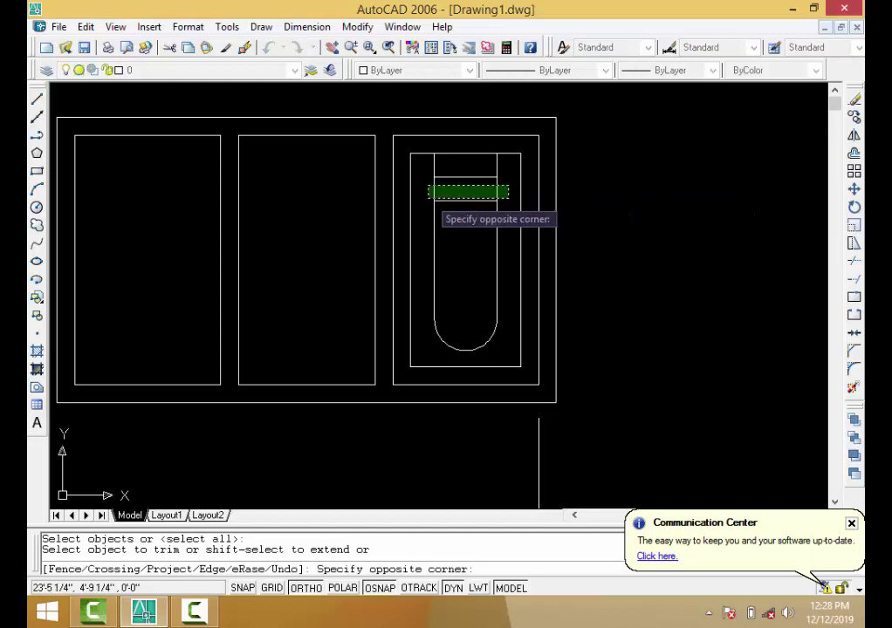
click(427, 198)
key(Return)
Erase the four lines of the small top rectangle.
click(454, 176)
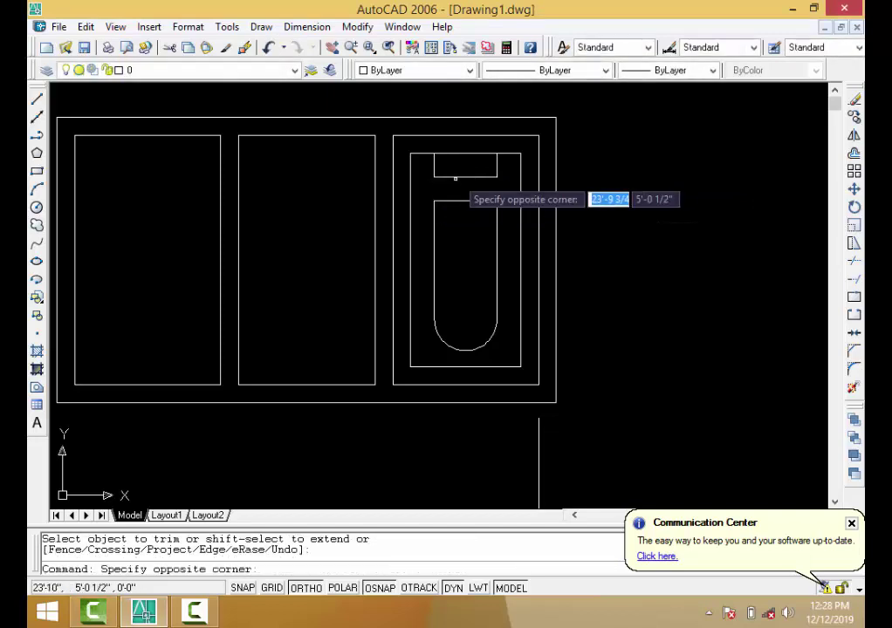
click(471, 173)
click(496, 166)
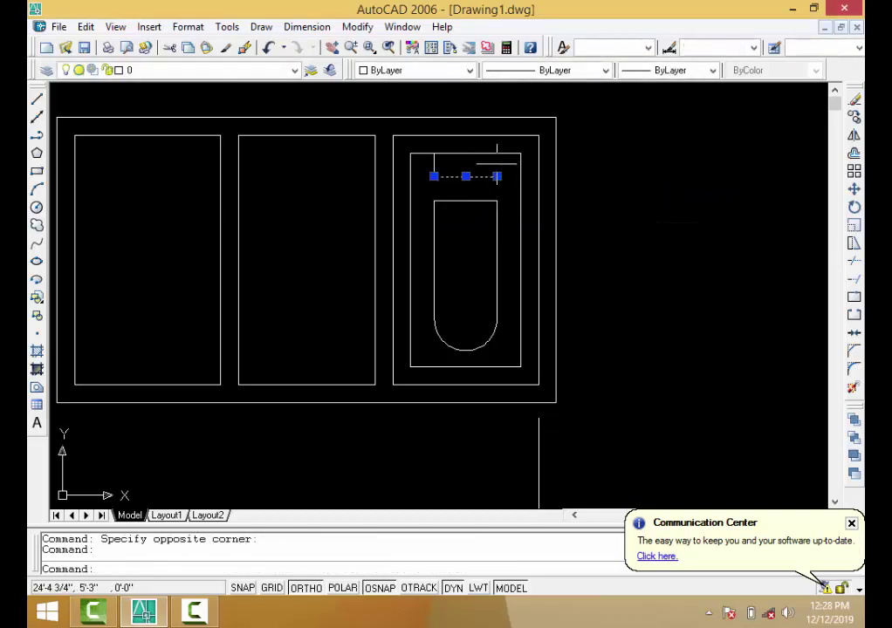
click(497, 163)
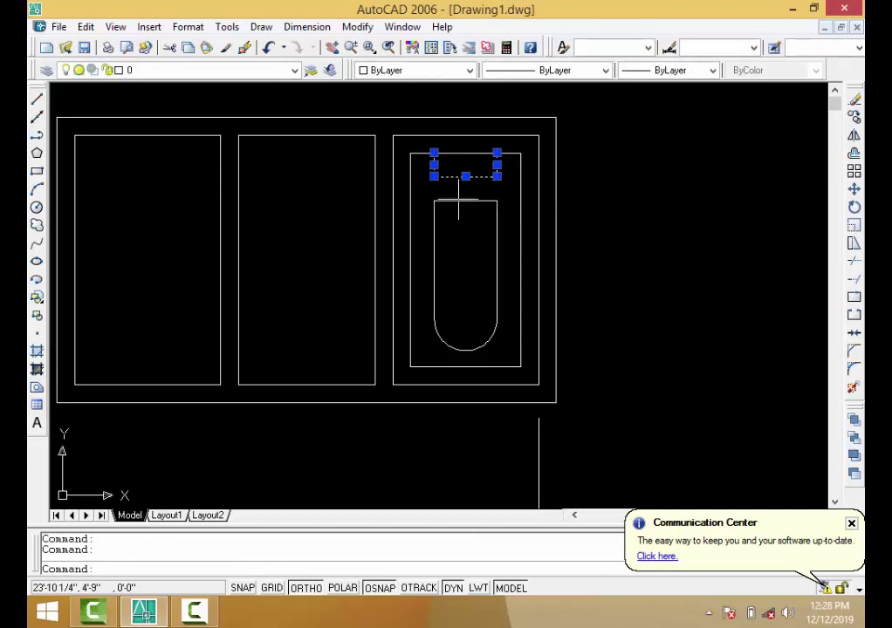
key(Delete)
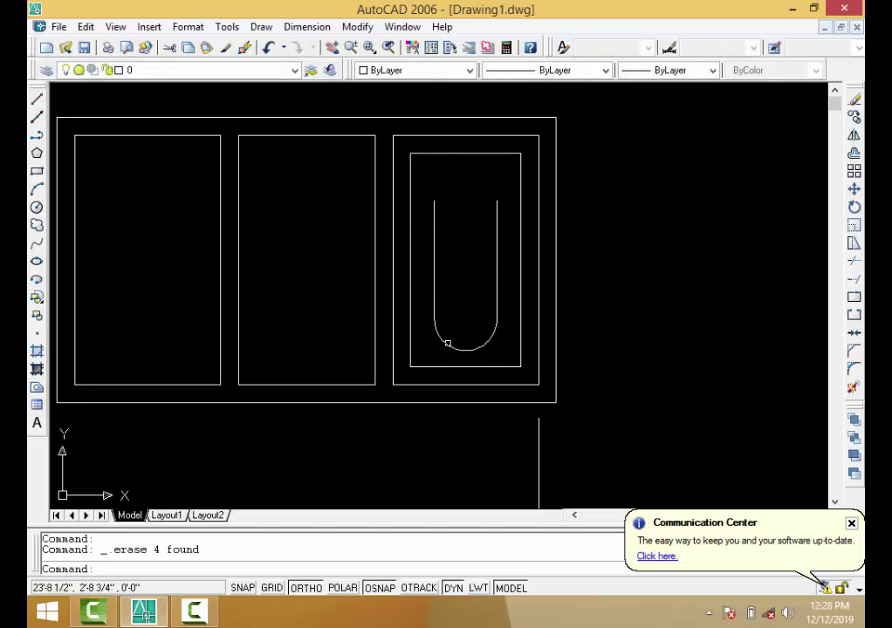
Mirror the slot's bottom arc across the inner rectangle's midpoints, keeping the original, to close the oval.
click(438, 342)
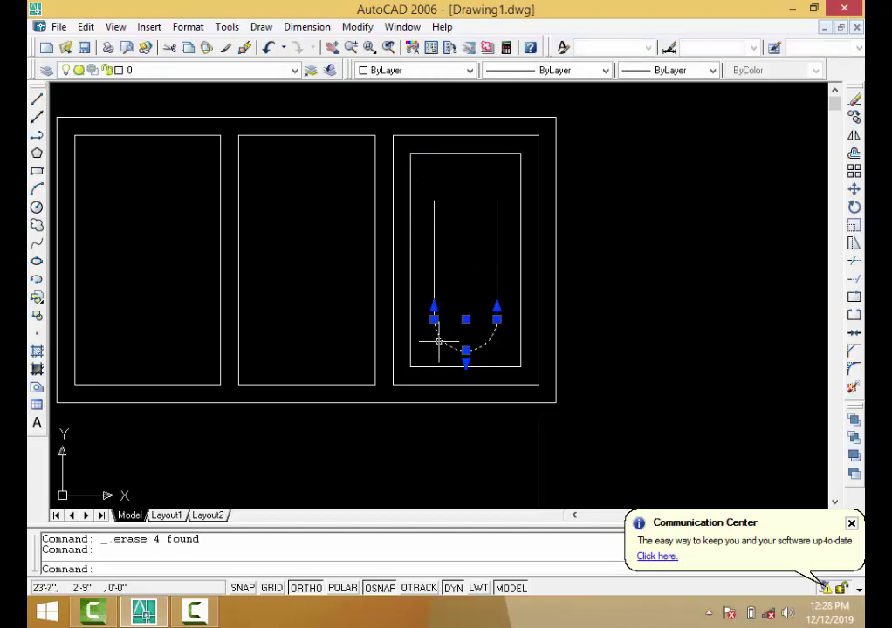
click(853, 136)
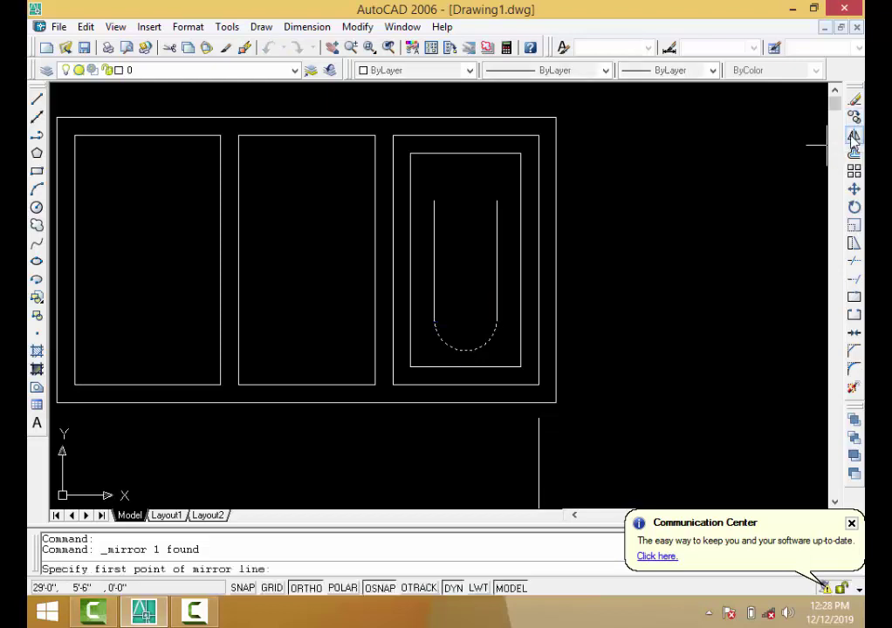
click(521, 260)
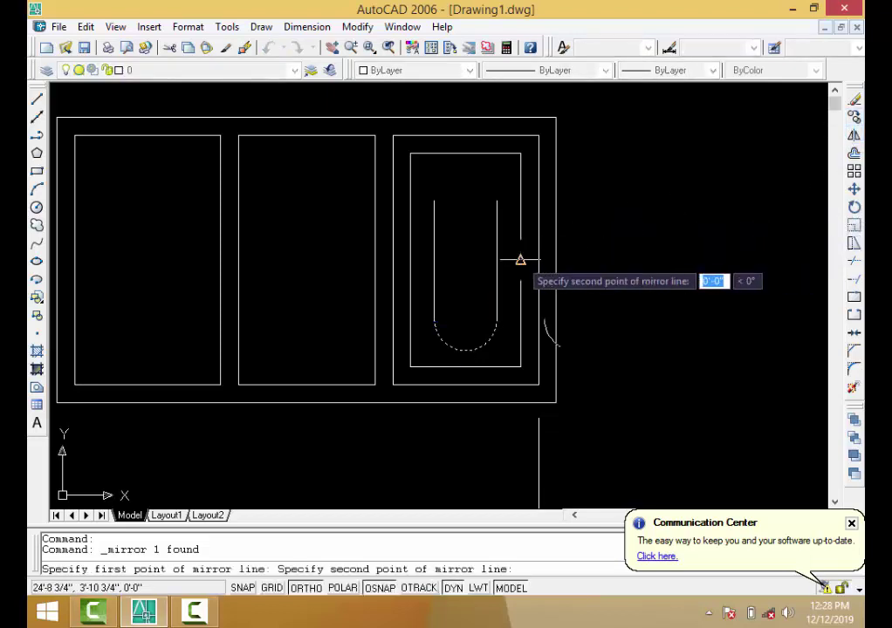
click(672, 238)
key(Return)
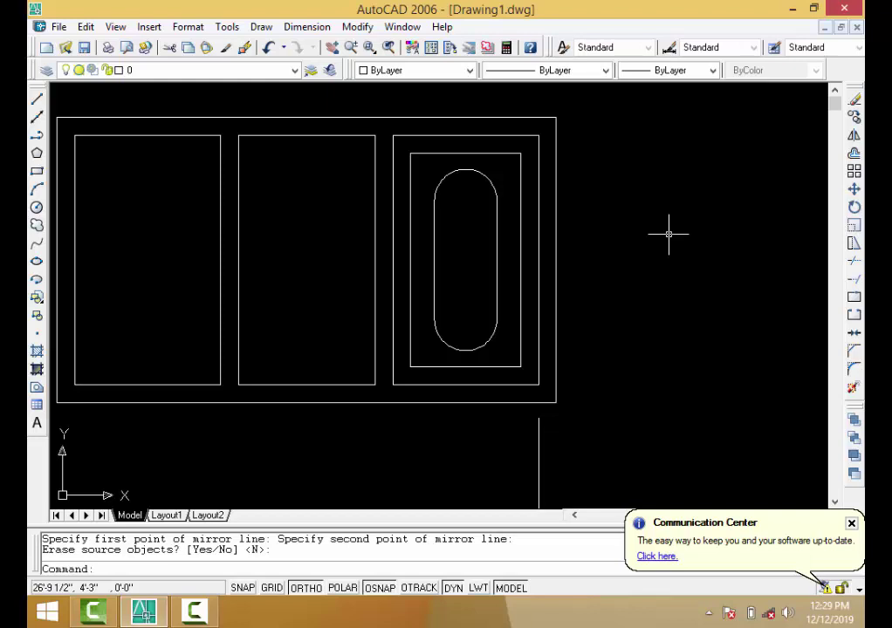
Offset the slot's top arc 2 inches inward.
text(o)
key(Return)
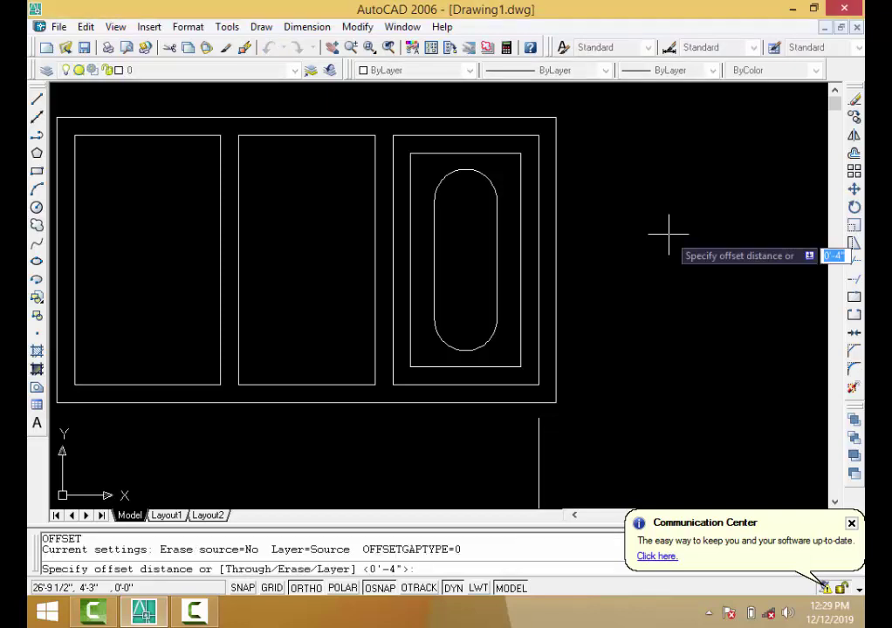
text(2)
key(Return)
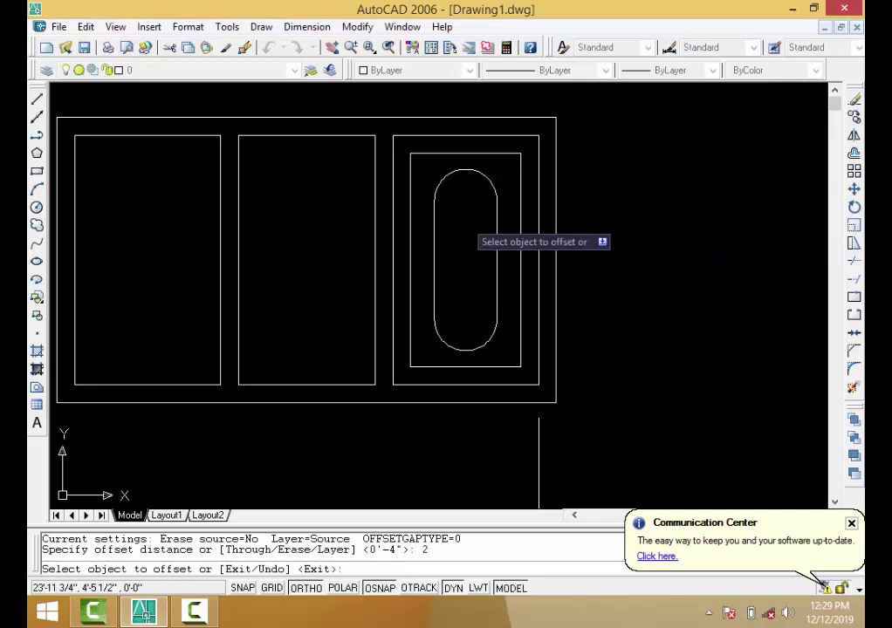
scroll(458, 212, up, 2)
scroll(497, 164, up, 2)
click(511, 154)
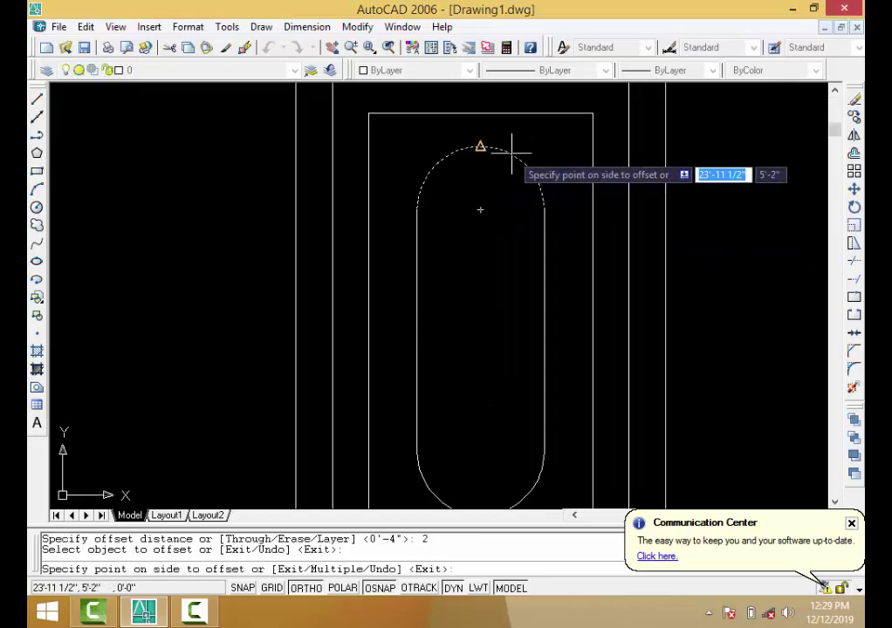
click(503, 183)
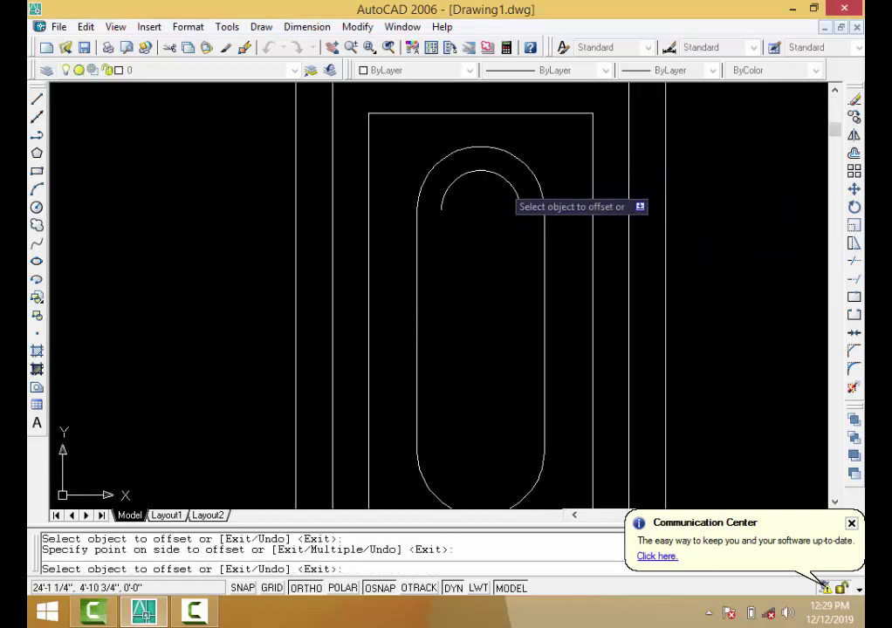
Offset the slot's right side, left side and bottom arc 2 inches inward, completing the inner oval.
click(544, 284)
click(499, 291)
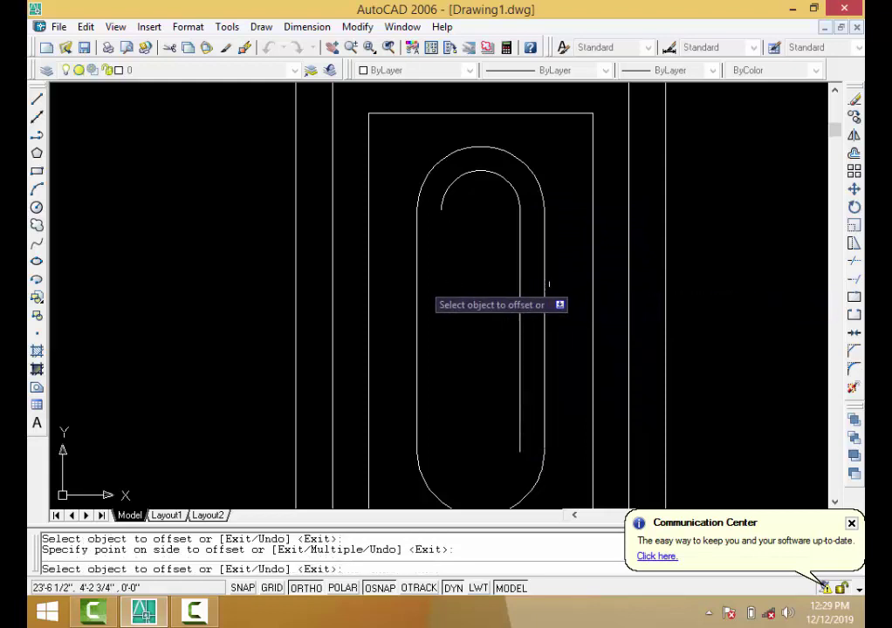
click(417, 293)
click(472, 294)
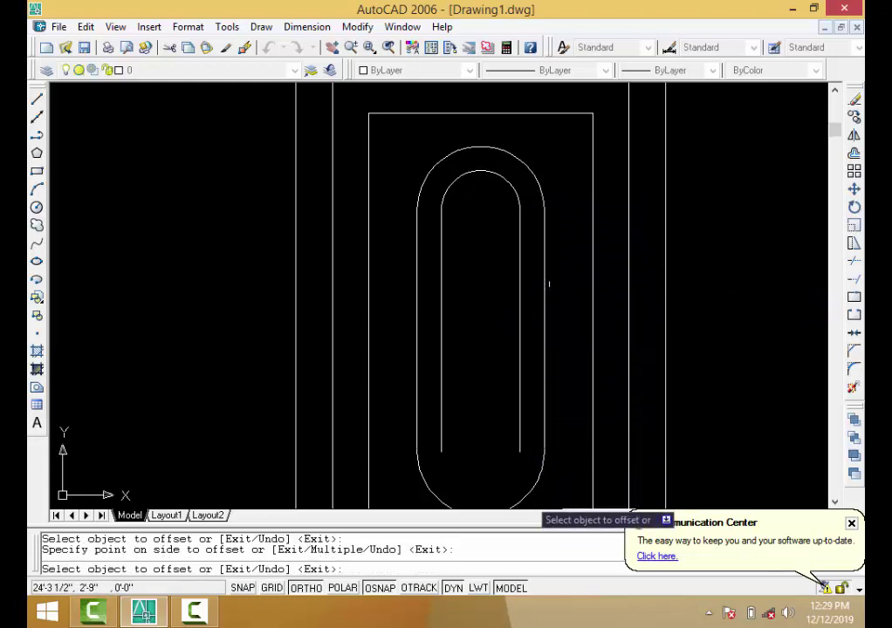
click(529, 495)
click(501, 472)
scroll(568, 372, down, 2)
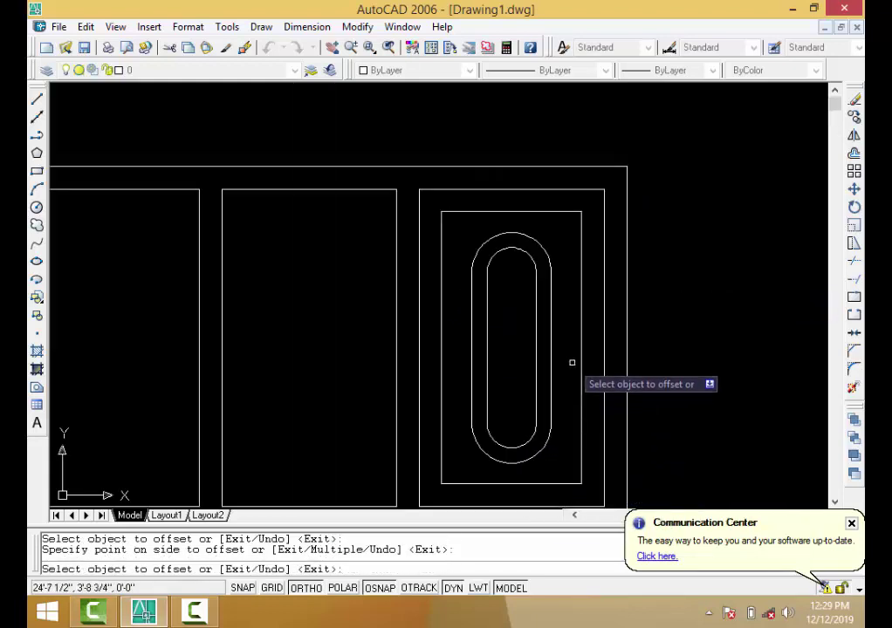
key(Return)
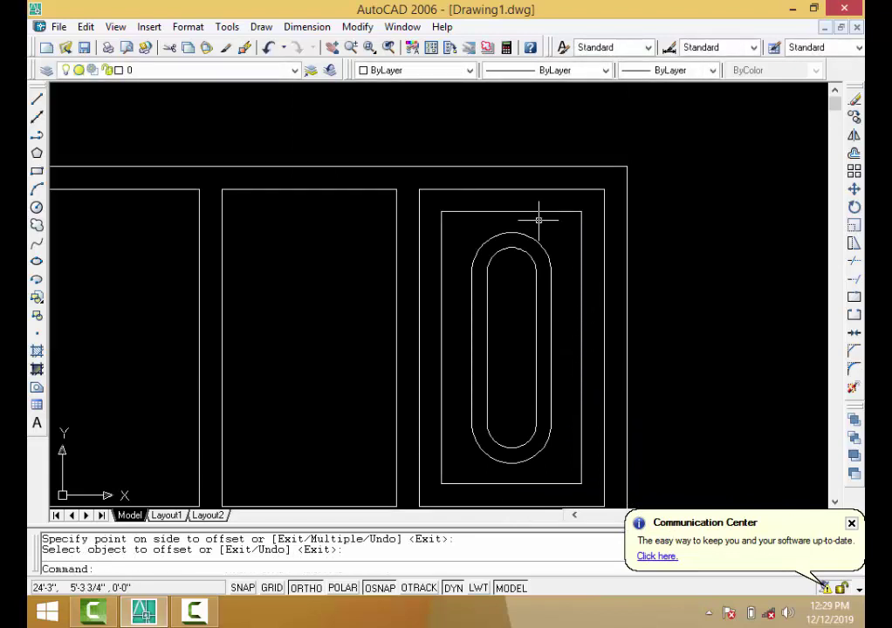
scroll(538, 220, up, 2)
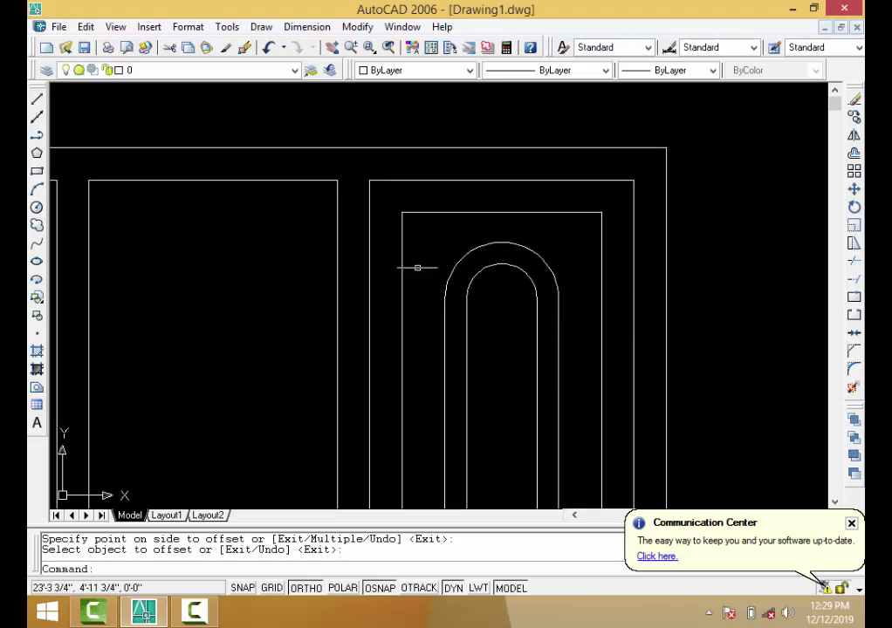
Draw a vertical line from the outer arc's top up to the inner rectangle's top edge.
click(36, 99)
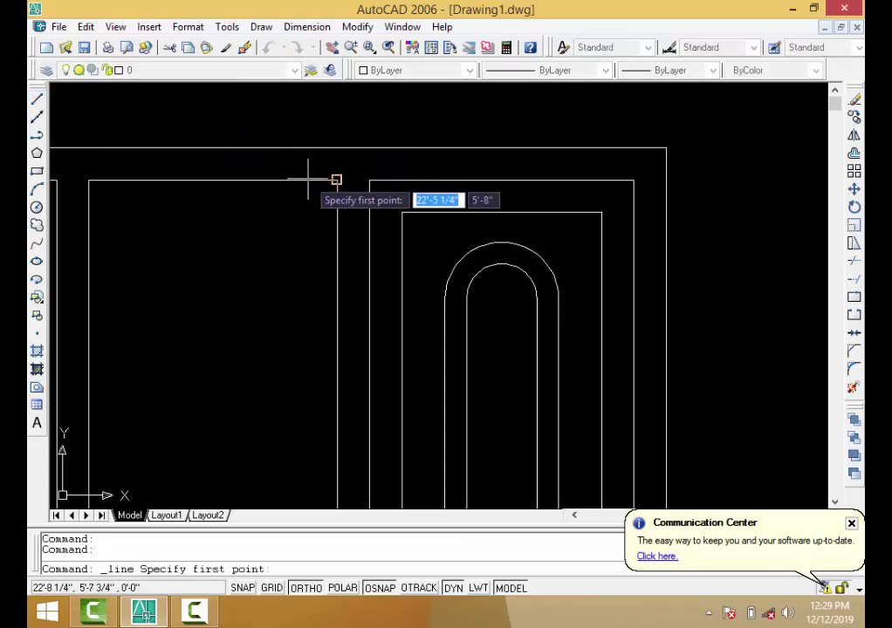
click(501, 241)
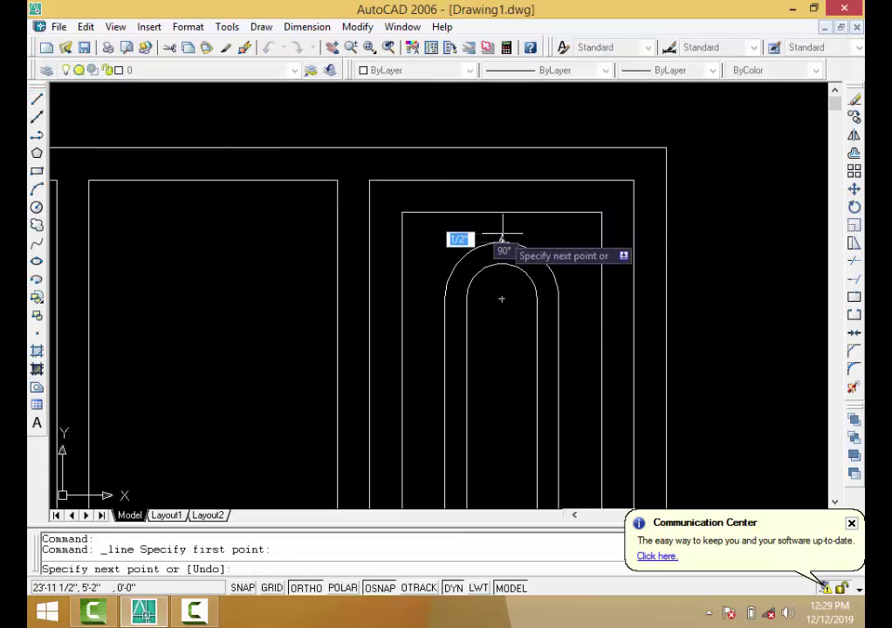
click(501, 212)
key(Return)
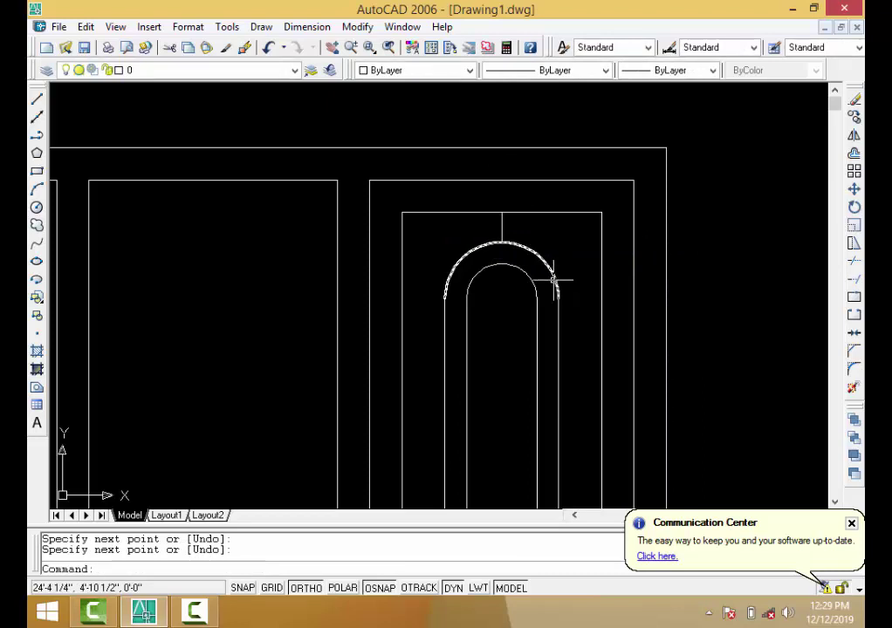
scroll(542, 288, up, 5)
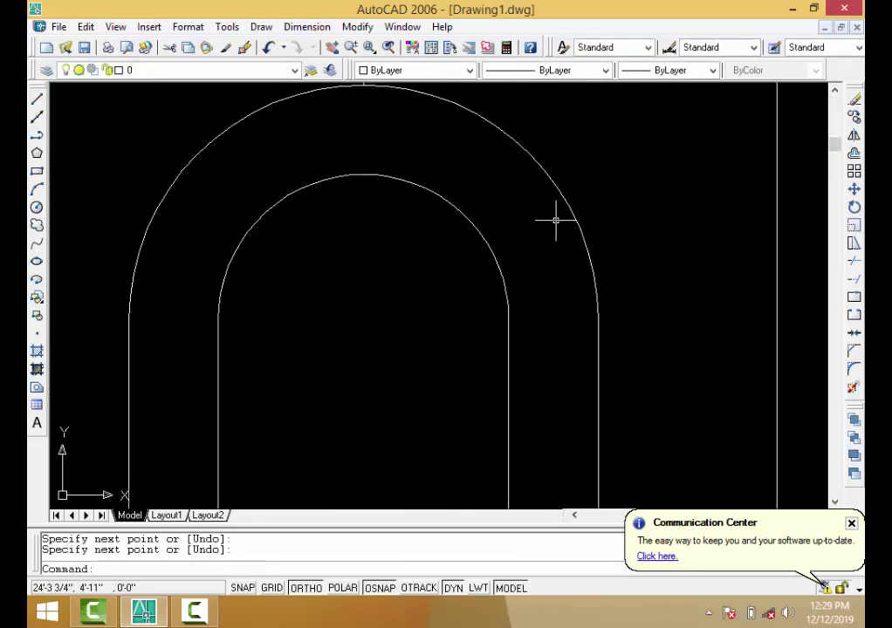
scroll(555, 223, down, 4)
scroll(514, 100, up, 3)
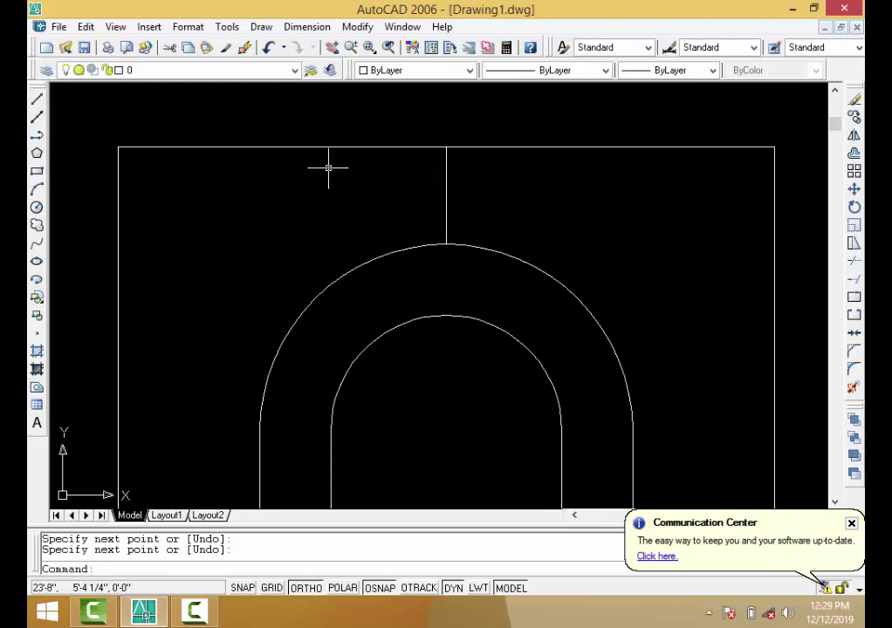
Offset the vertical line 1 unit to each side, then delete the original middle line.
text(o)
key(Return)
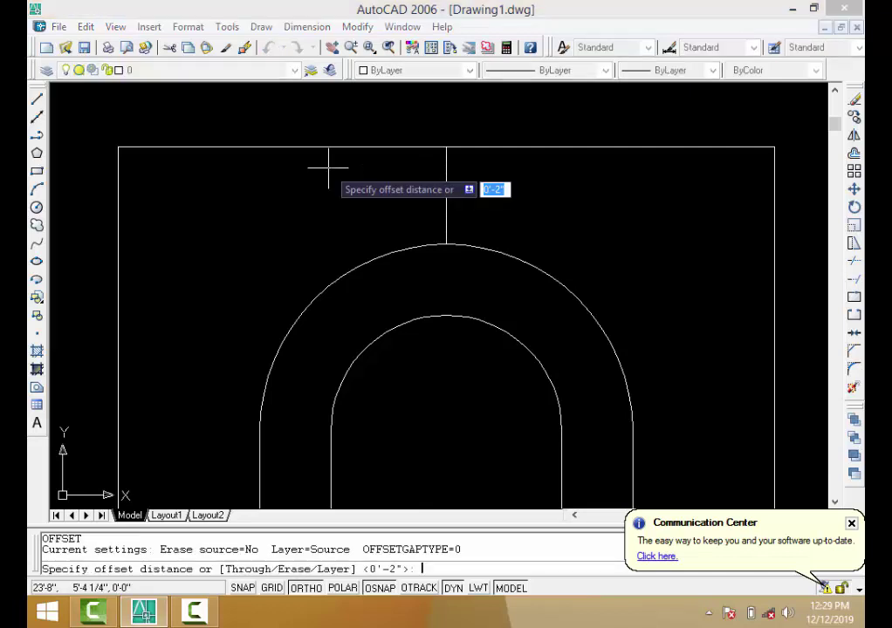
text(1)
key(Return)
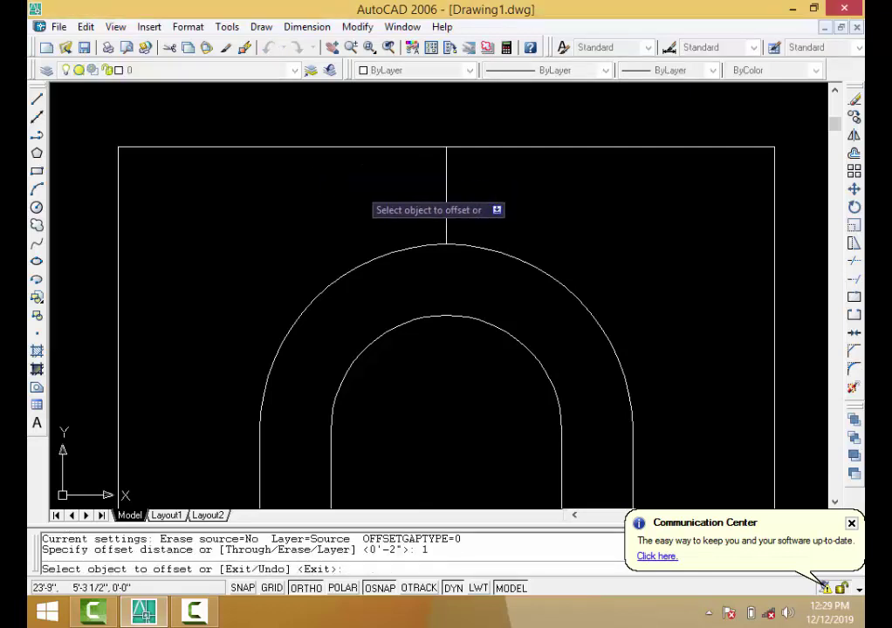
click(446, 184)
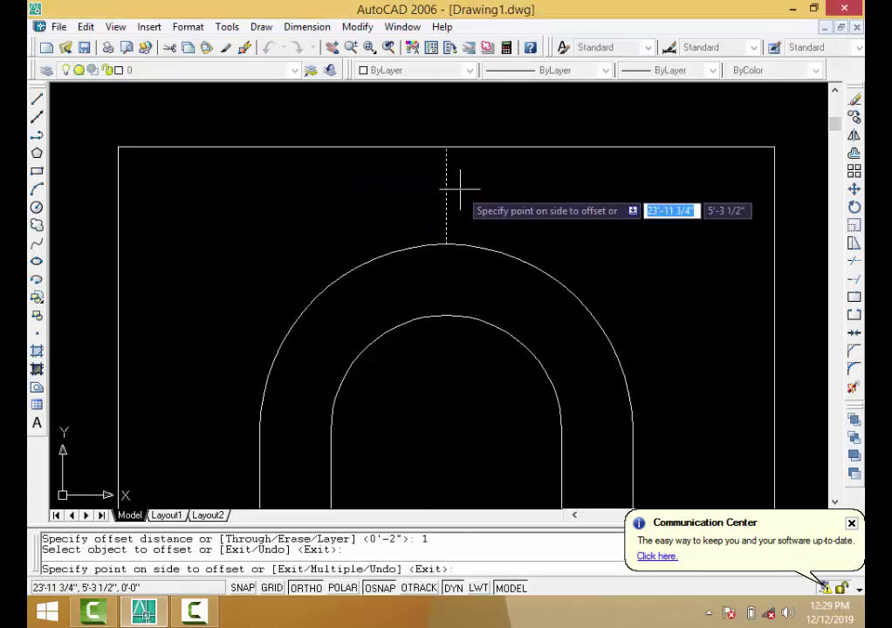
click(460, 185)
click(445, 185)
click(425, 183)
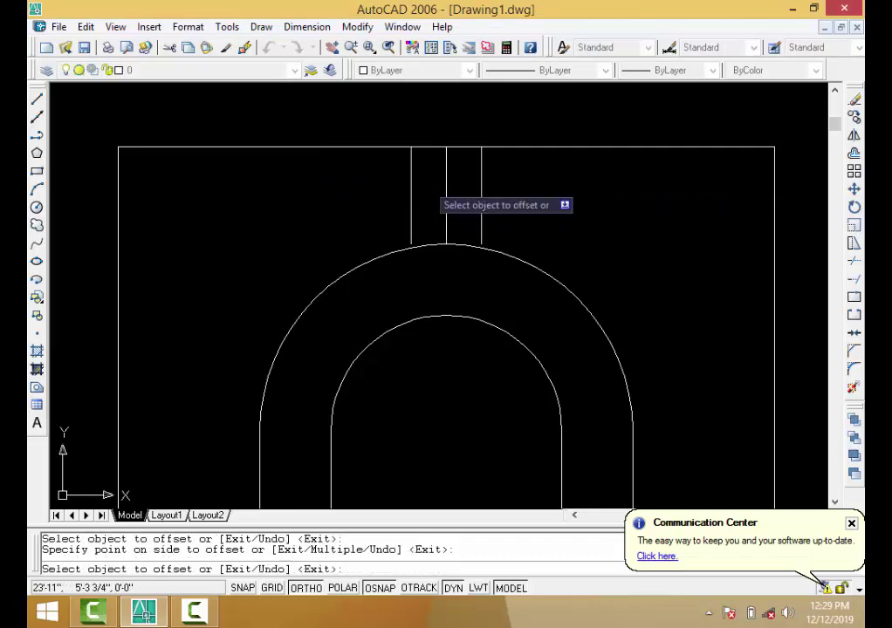
key(Return)
click(446, 183)
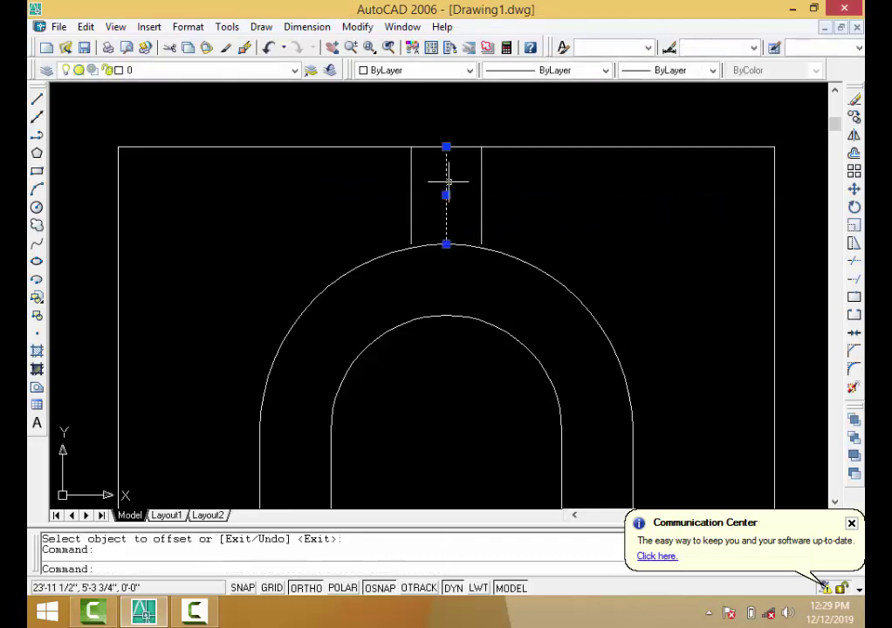
key(Delete)
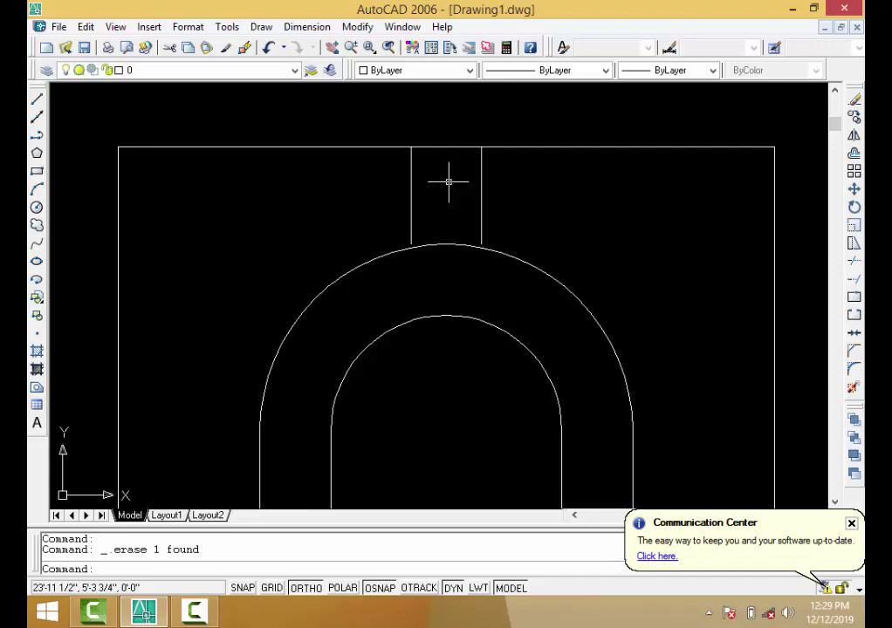
scroll(478, 243, up, 5)
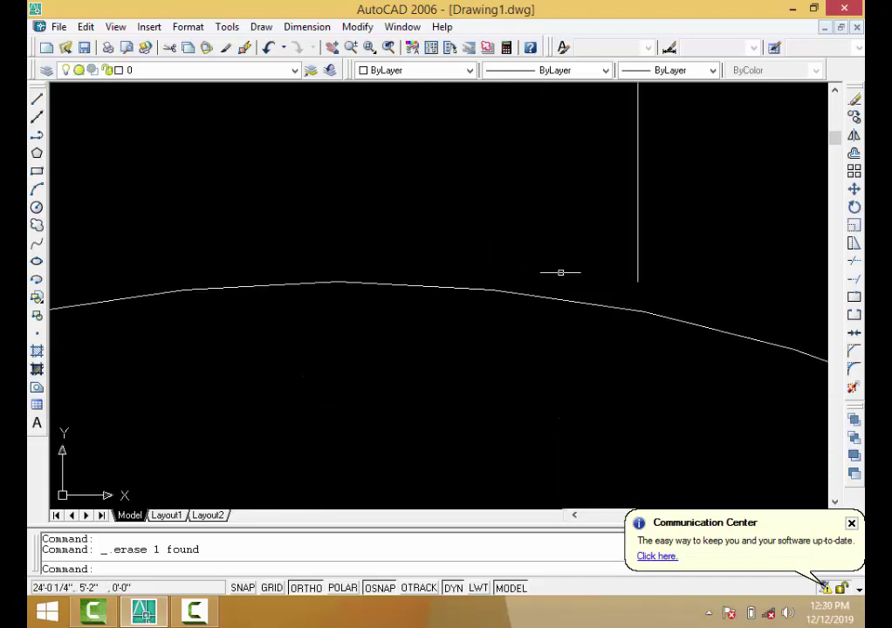
scroll(638, 297, down, 5)
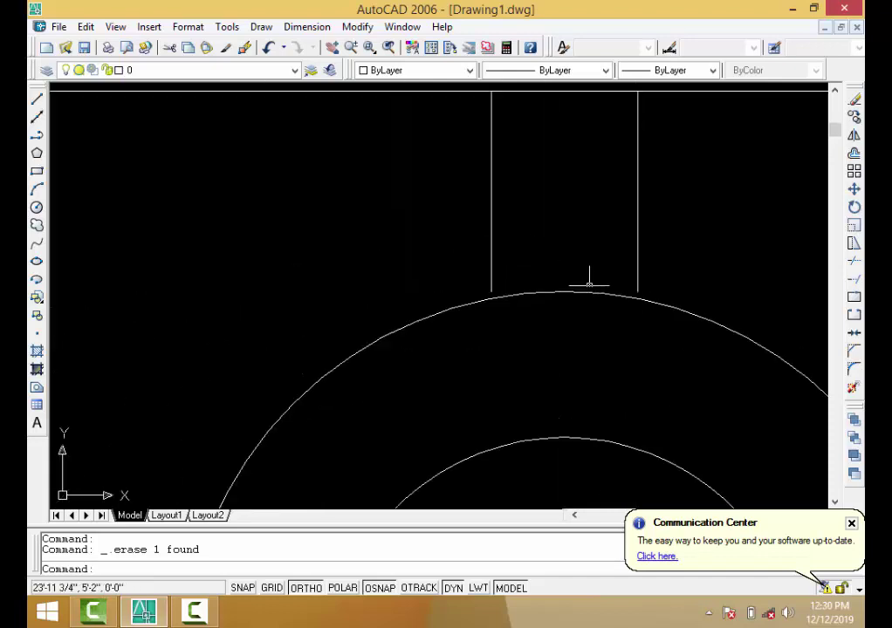
scroll(548, 305, up, 1)
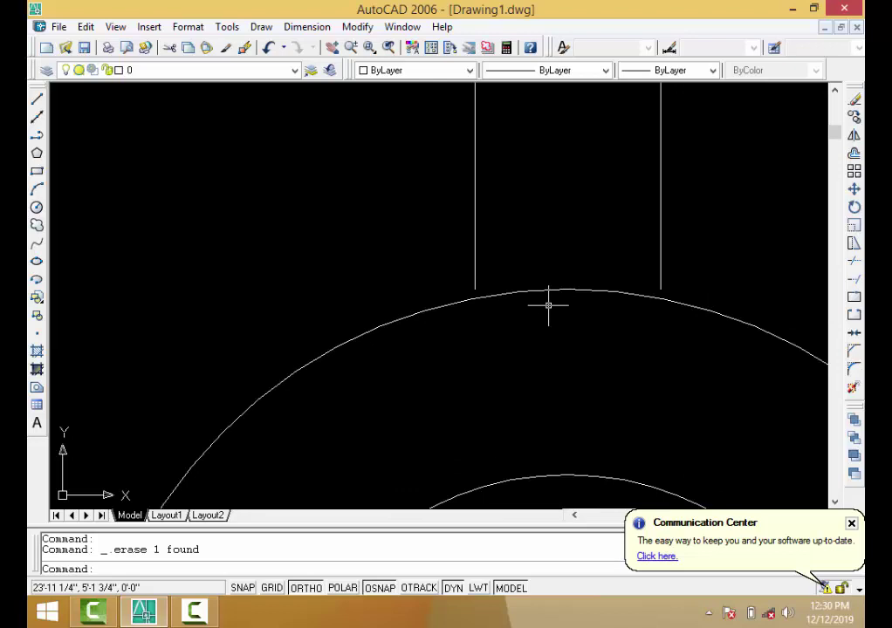
Extend both new vertical lines down to the slot's outer arc.
text(ex)
key(Return)
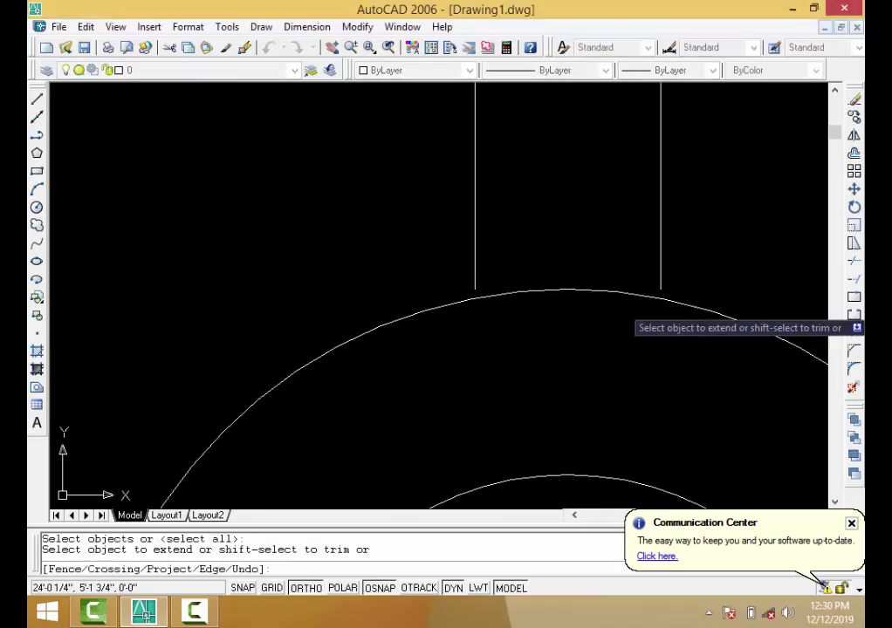
click(698, 199)
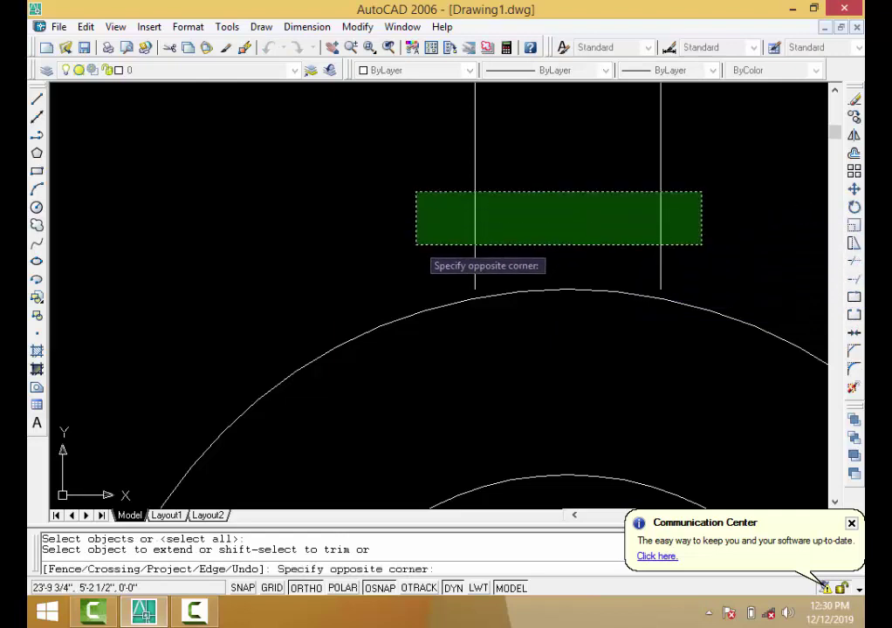
click(421, 245)
scroll(421, 244, down, 5)
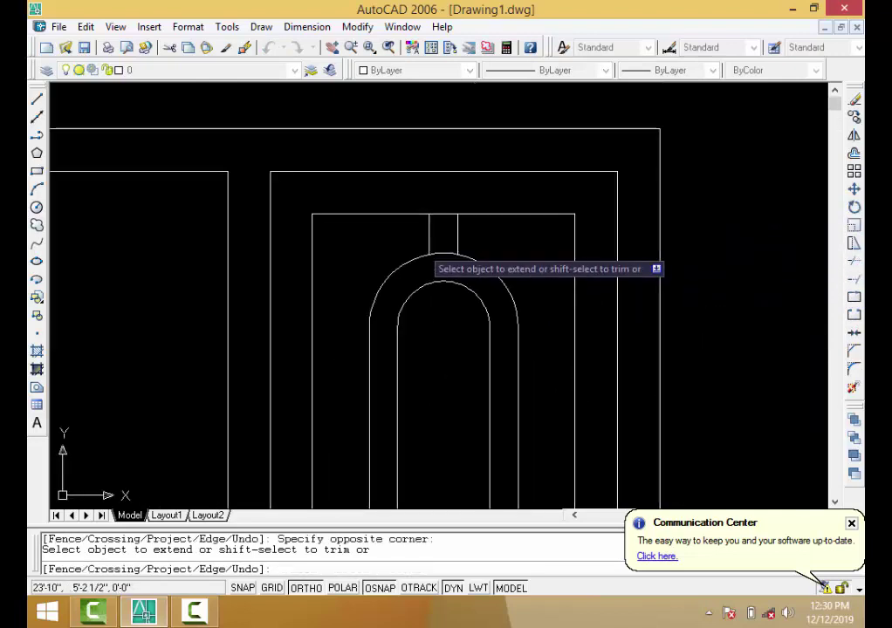
key(Return)
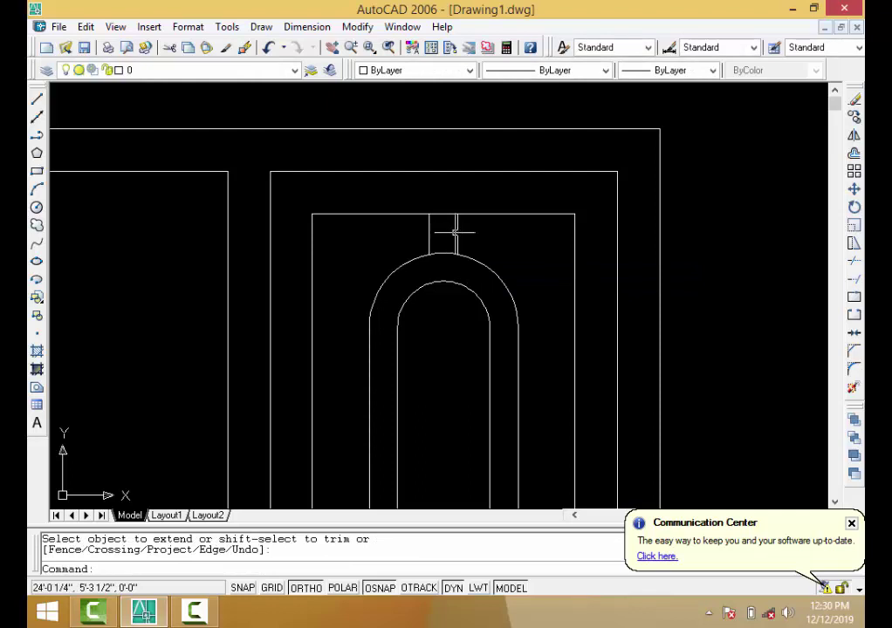
Select the two short vertical connector lines above the slot.
click(456, 232)
click(428, 234)
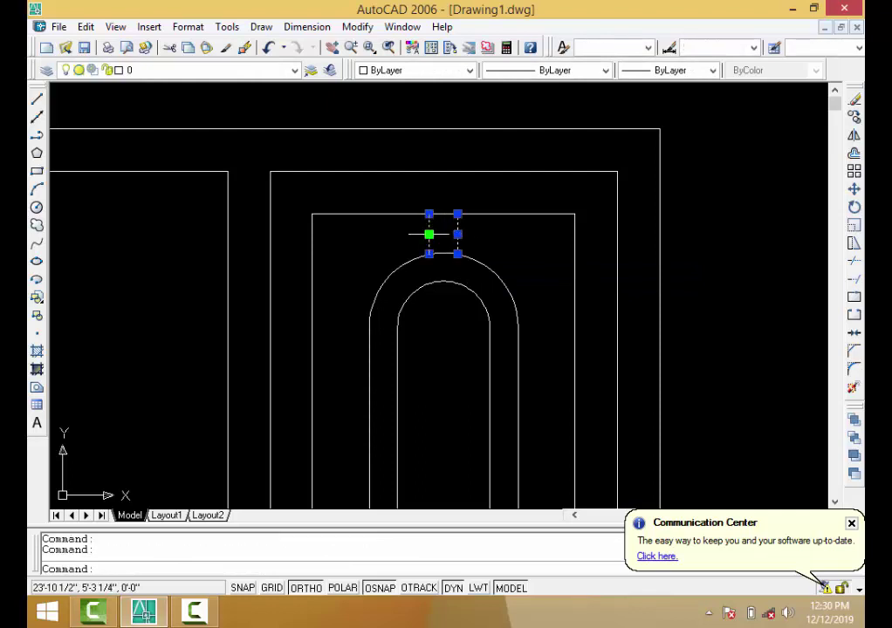
scroll(489, 195, down, 4)
scroll(488, 263, up, 2)
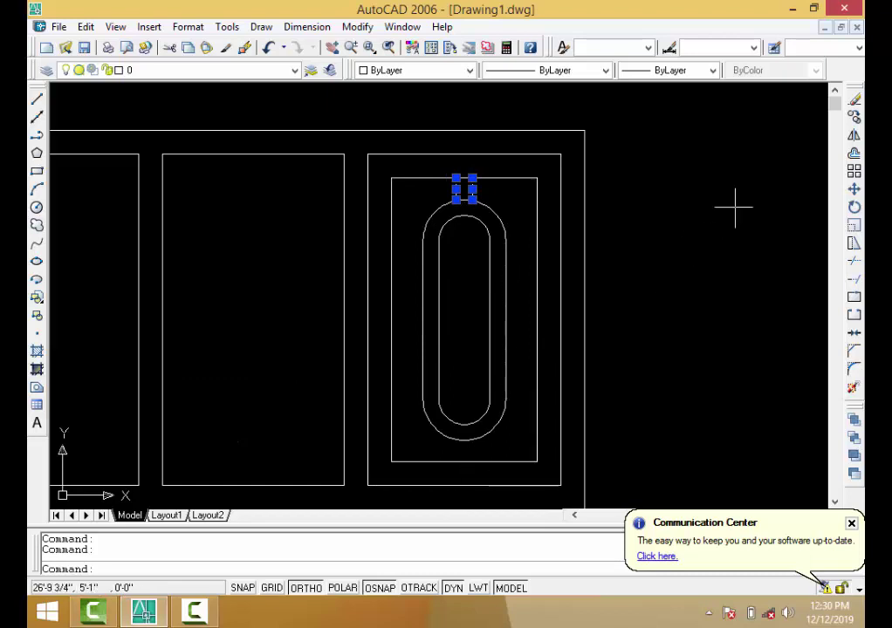
Mirror the two connector lines across the inner rectangle's side midpoints, keeping the originals.
click(853, 136)
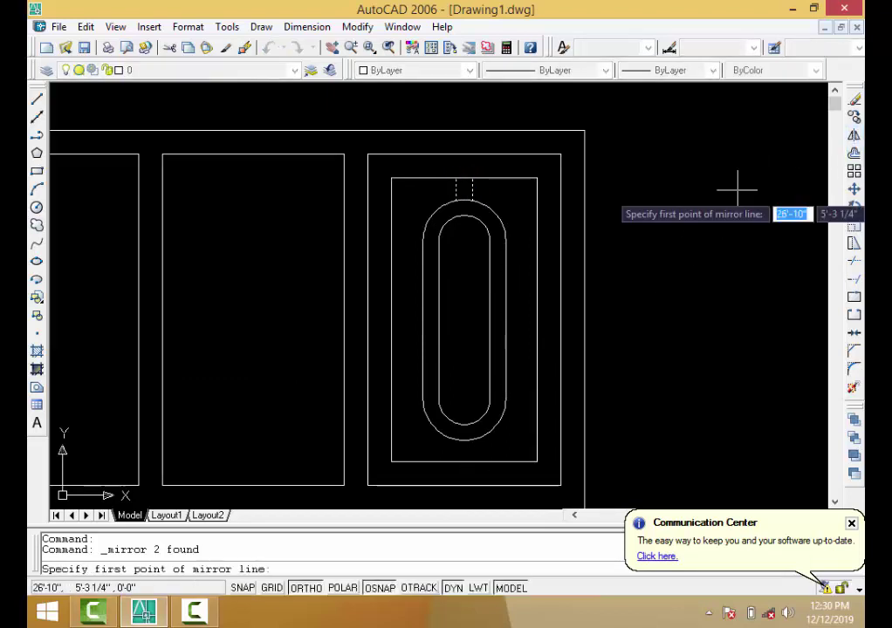
click(537, 321)
click(733, 325)
key(Return)
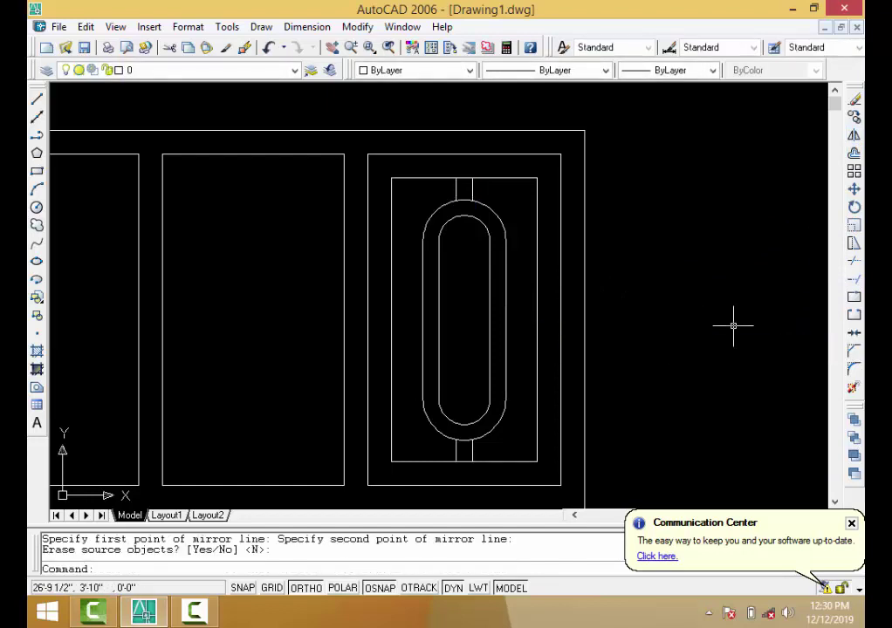
scroll(475, 482, up, 5)
scroll(410, 260, up, 3)
scroll(354, 163, up, 2)
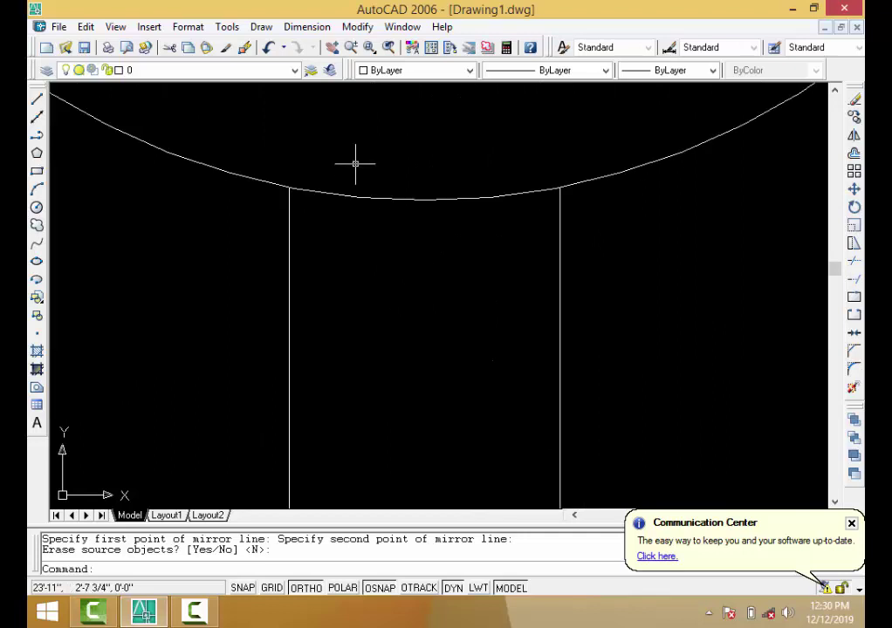
scroll(355, 163, up, 2)
scroll(355, 163, down, 10)
scroll(371, 178, down, 5)
scroll(424, 251, down, 3)
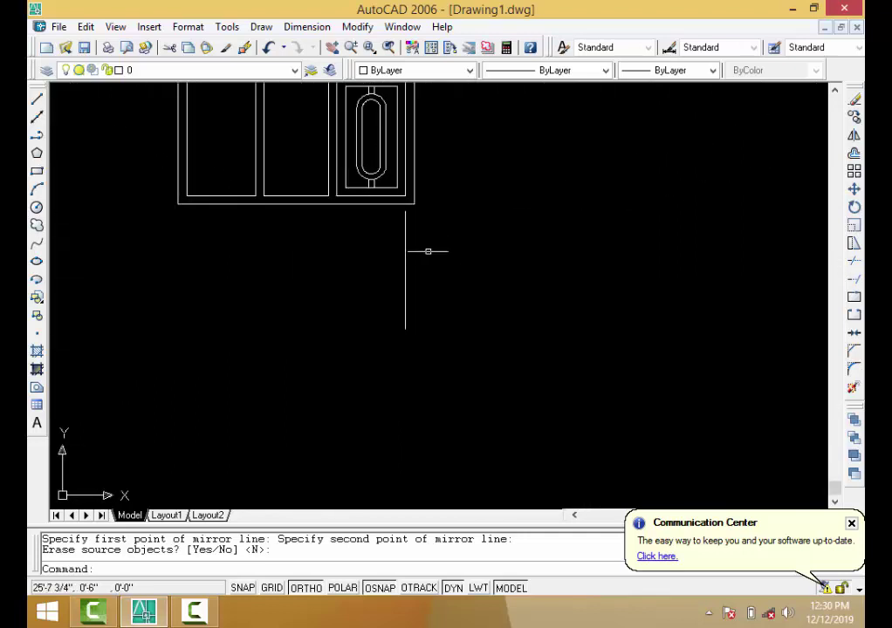
scroll(441, 269, down, 1)
scroll(381, 200, up, 2)
scroll(381, 199, up, 3)
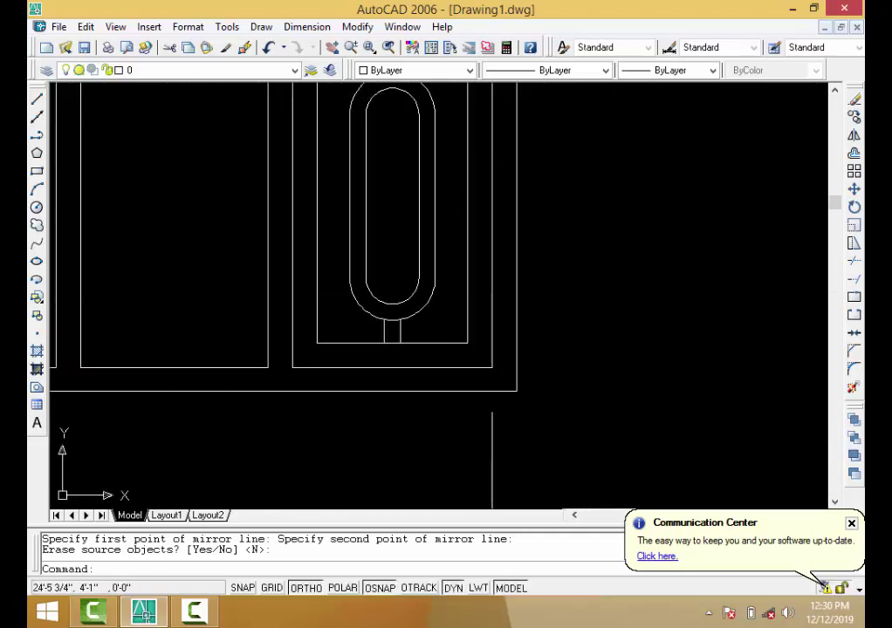
scroll(431, 177, down, 5)
scroll(431, 177, up, 3)
scroll(431, 177, up, 2)
scroll(461, 224, up, 4)
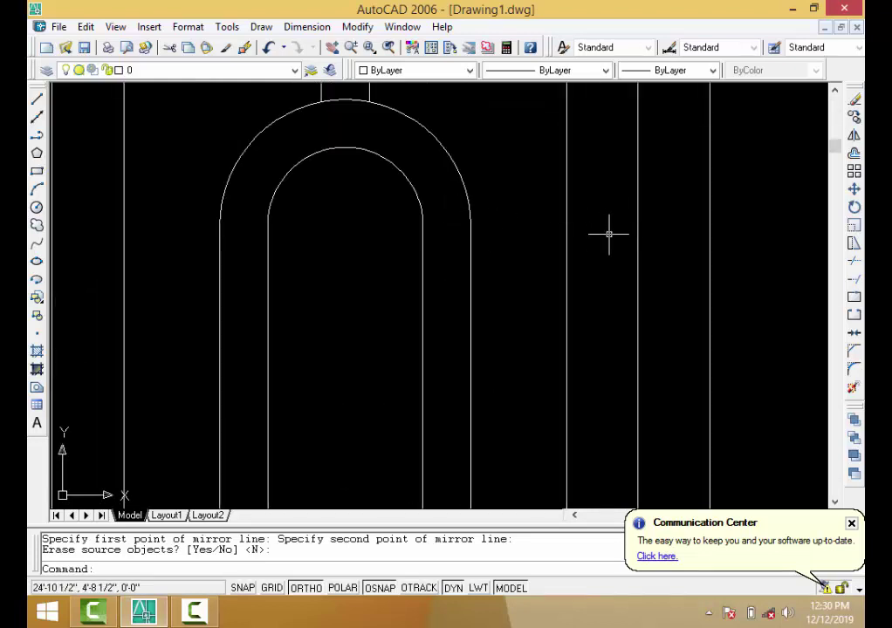
scroll(573, 233, down, 2)
scroll(504, 186, down, 2)
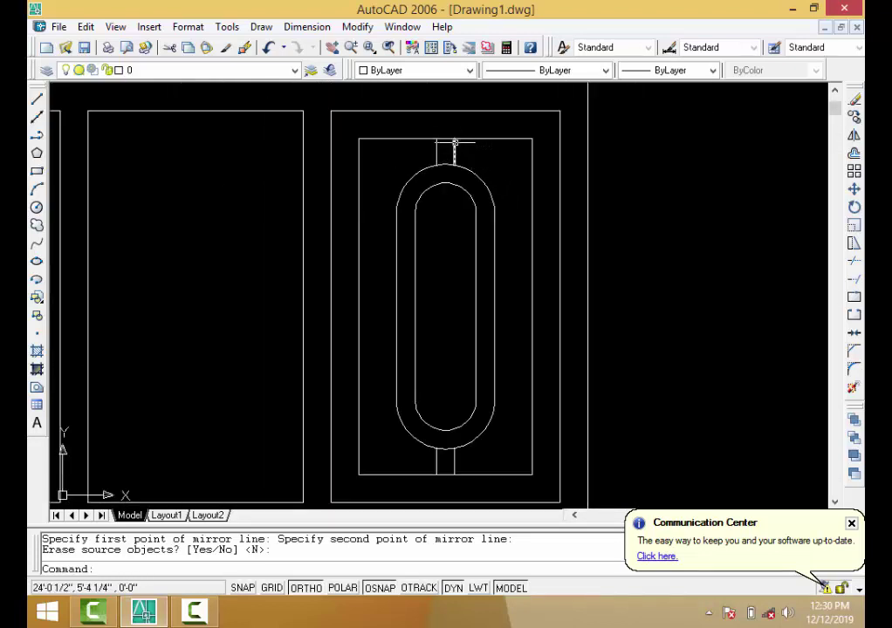
Draw a horizontal line from the slot's right side out past the panel.
click(37, 101)
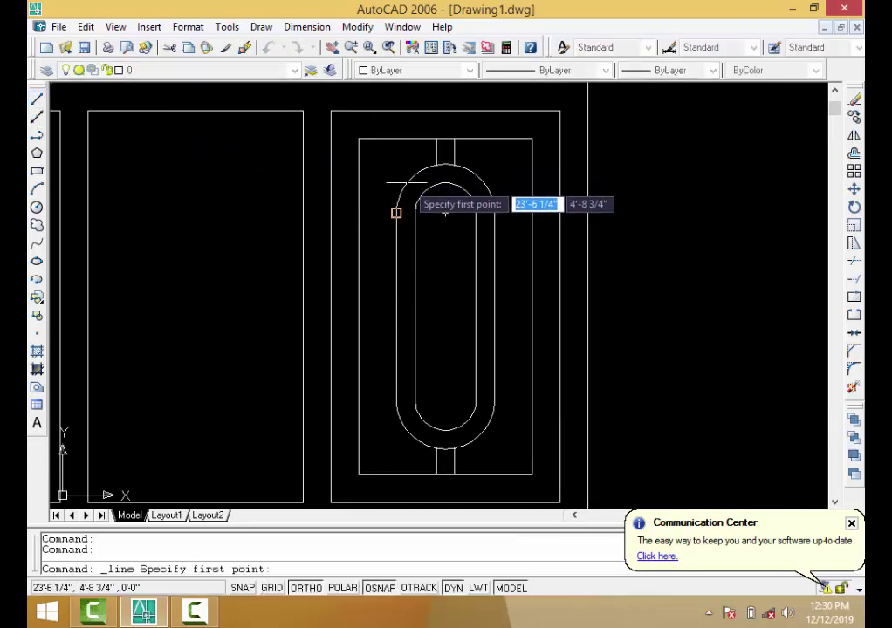
click(494, 213)
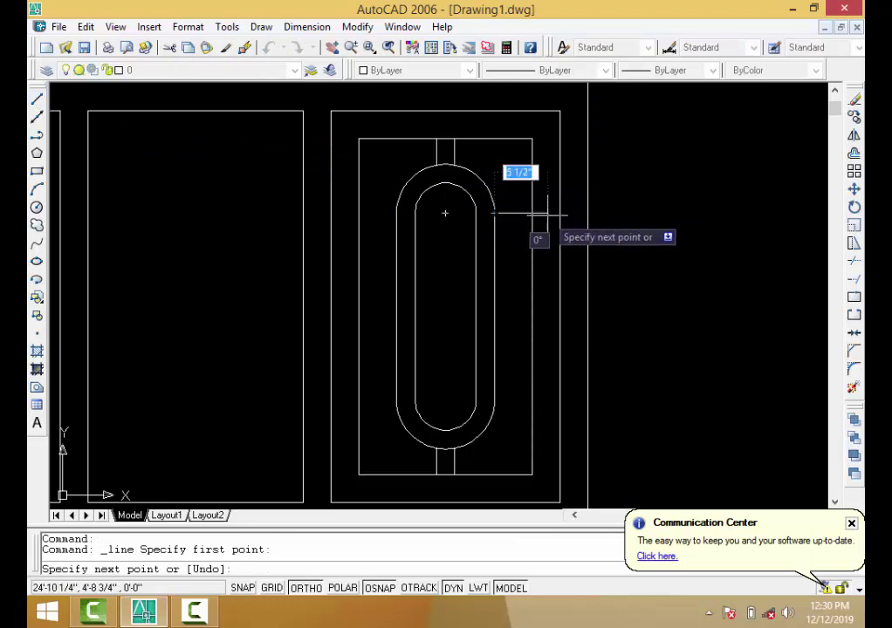
click(622, 213)
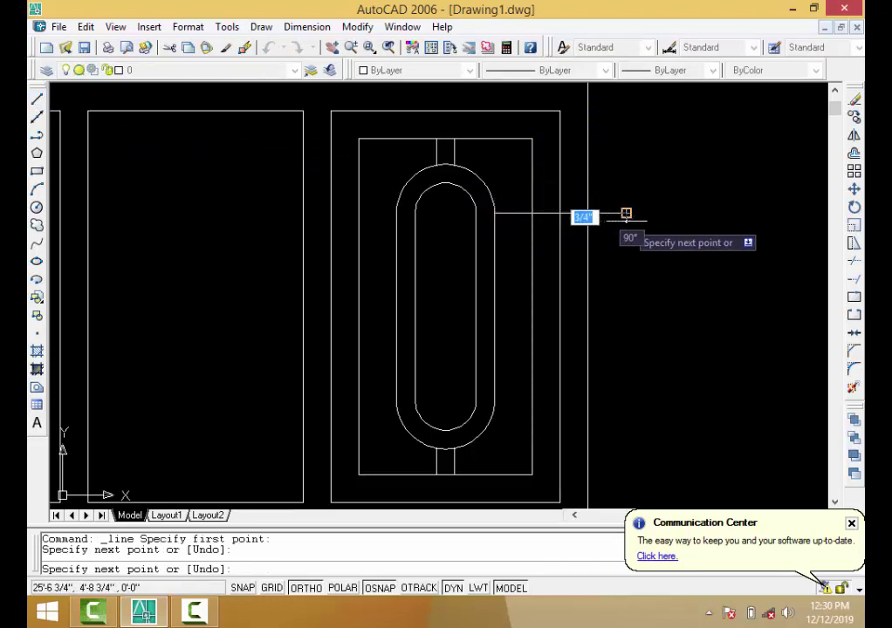
key(Return)
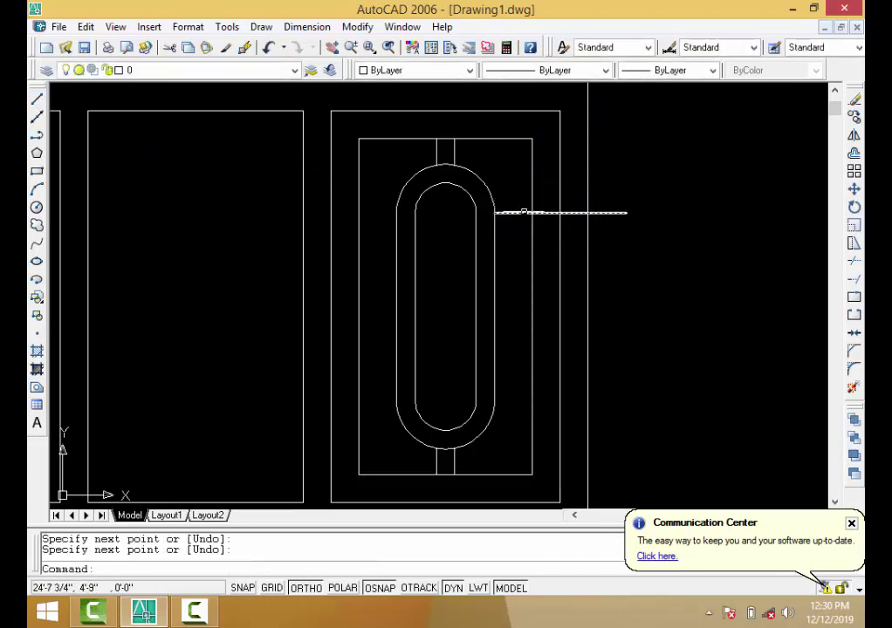
click(584, 215)
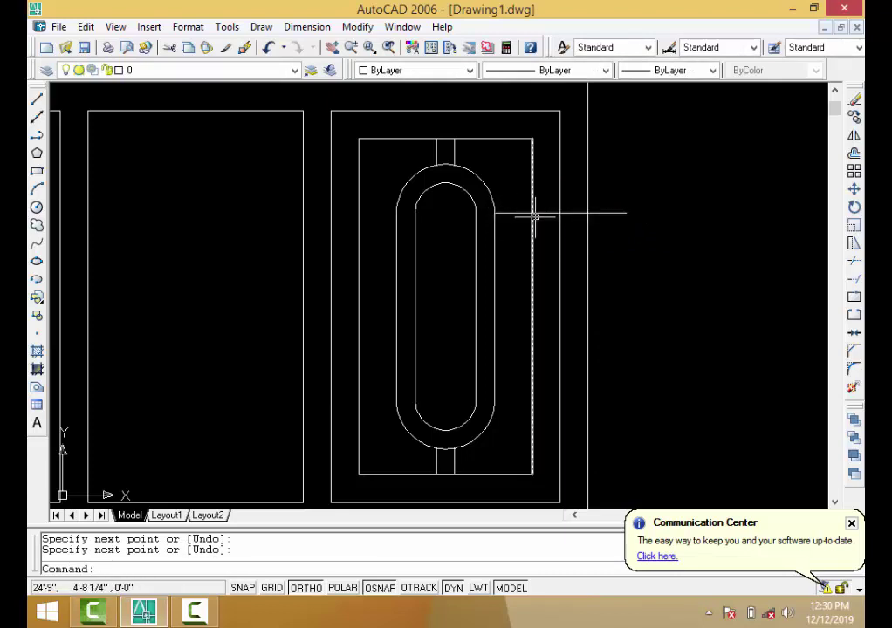
key(Escape)
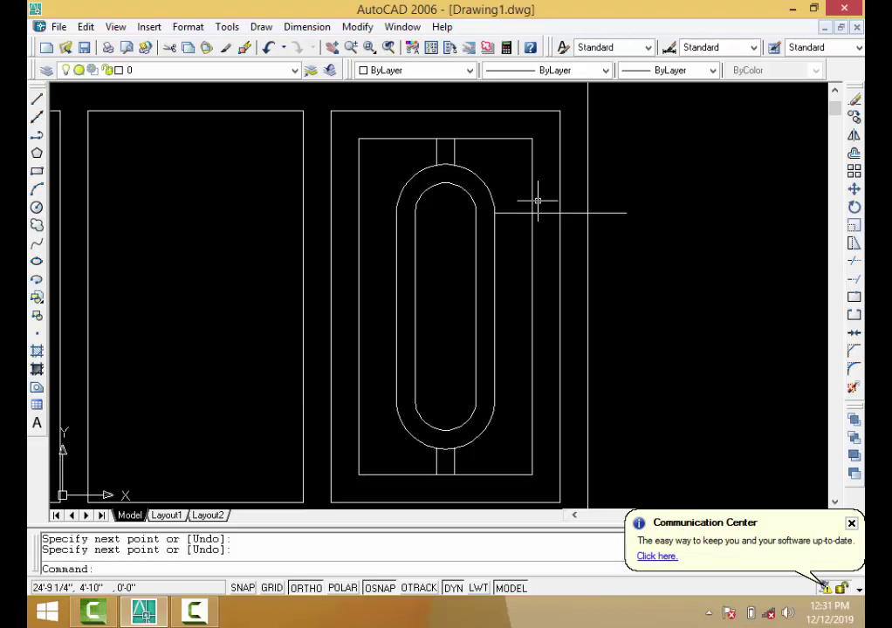
Trim the horizontal line back to the inner rectangle's edge.
text(tr)
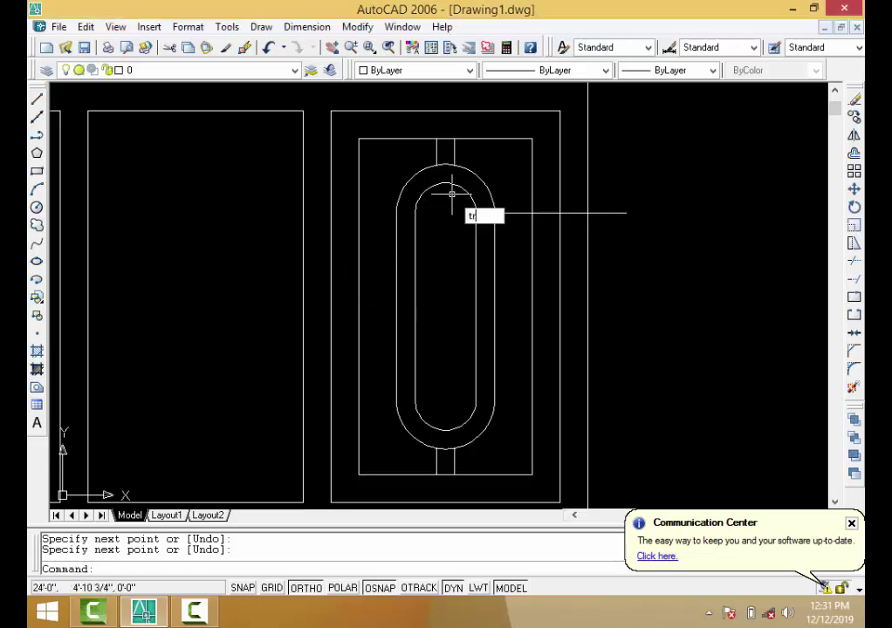
key(Return)
key(Return)
click(649, 229)
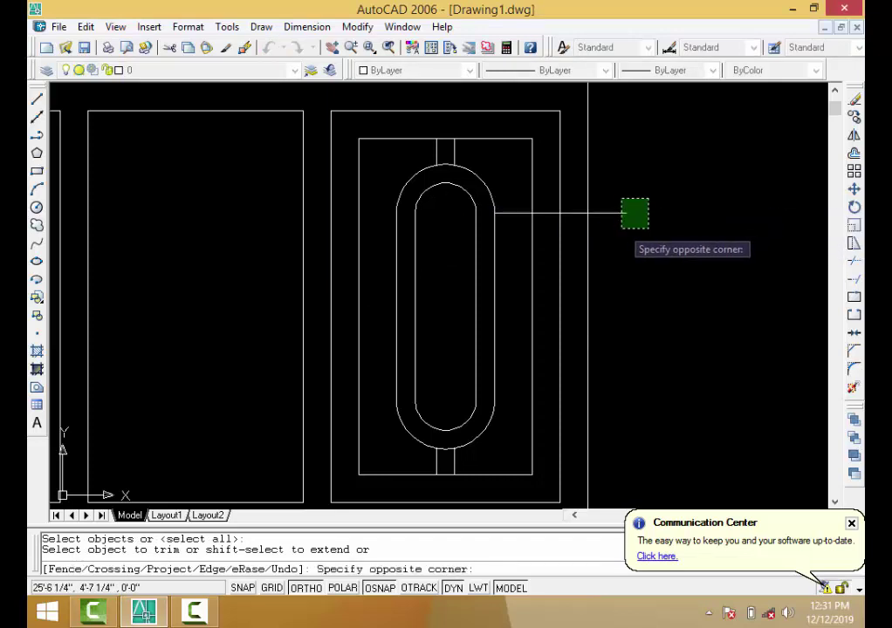
click(621, 228)
click(572, 213)
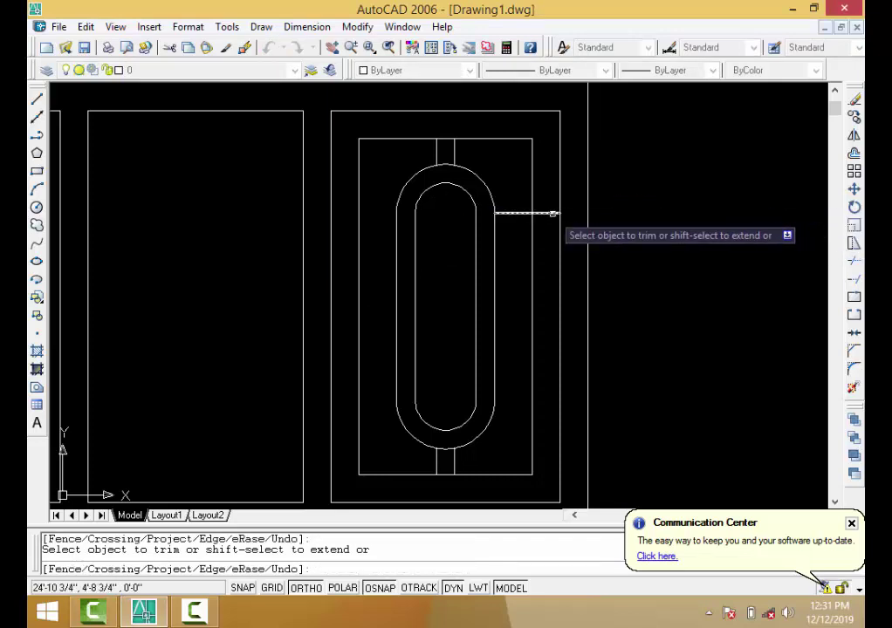
click(550, 213)
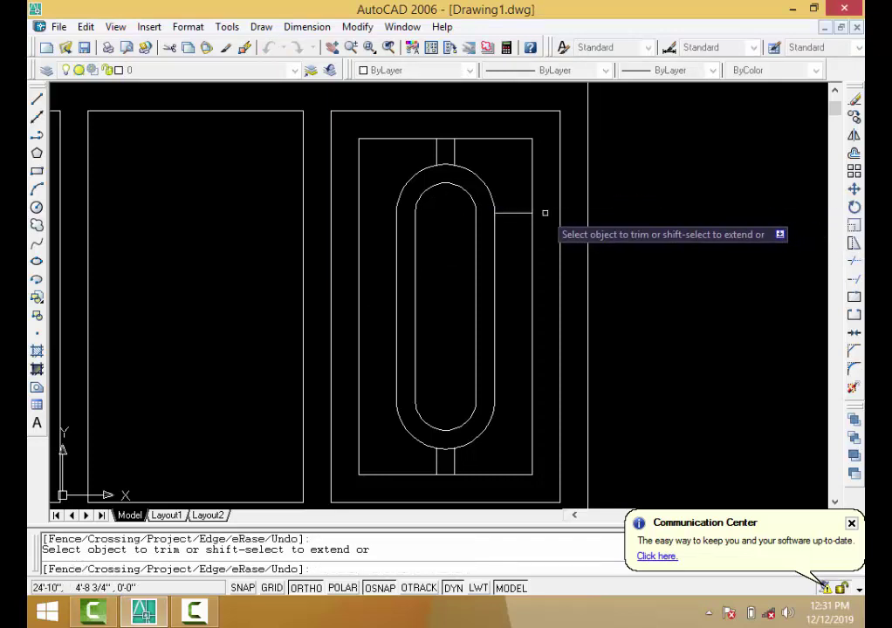
key(Return)
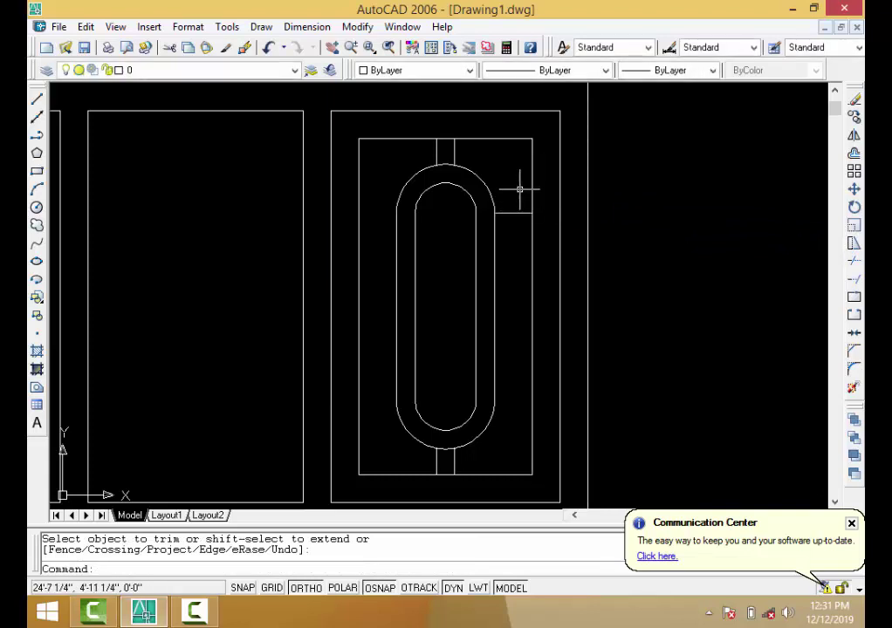
scroll(505, 202, up, 6)
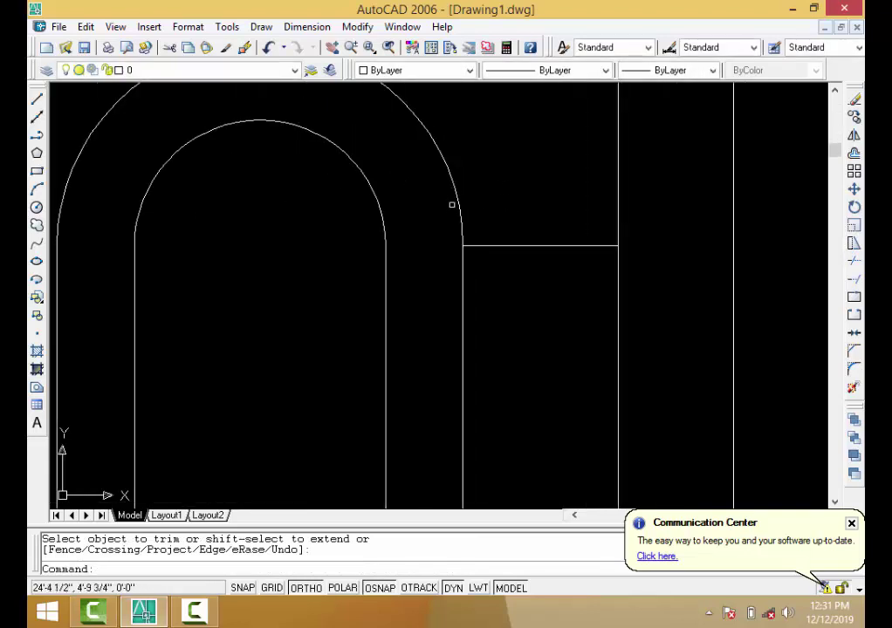
scroll(538, 244, down, 4)
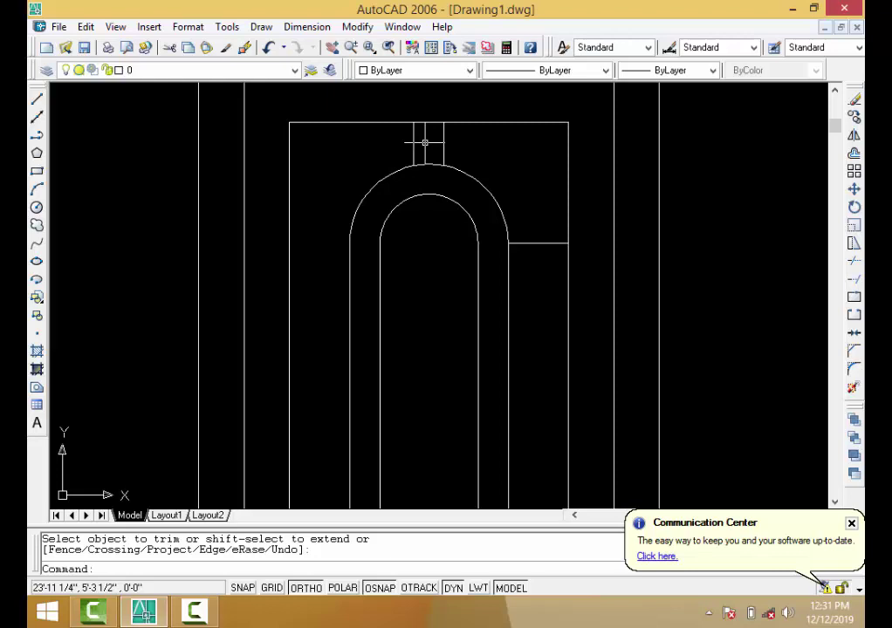
Offset the short horizontal line 2 inches below it, then window-select both lines.
click(194, 613)
click(729, 520)
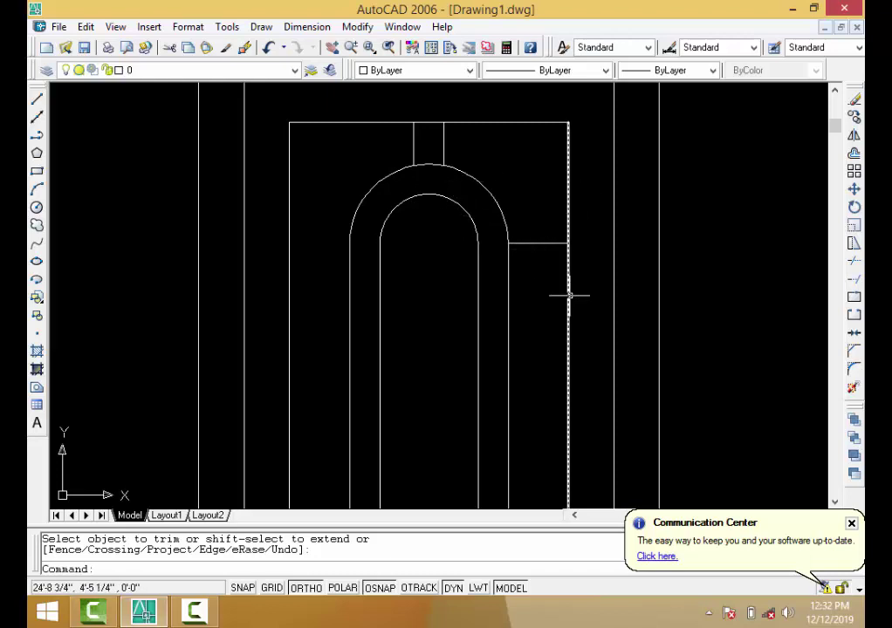
text(o)
key(Return)
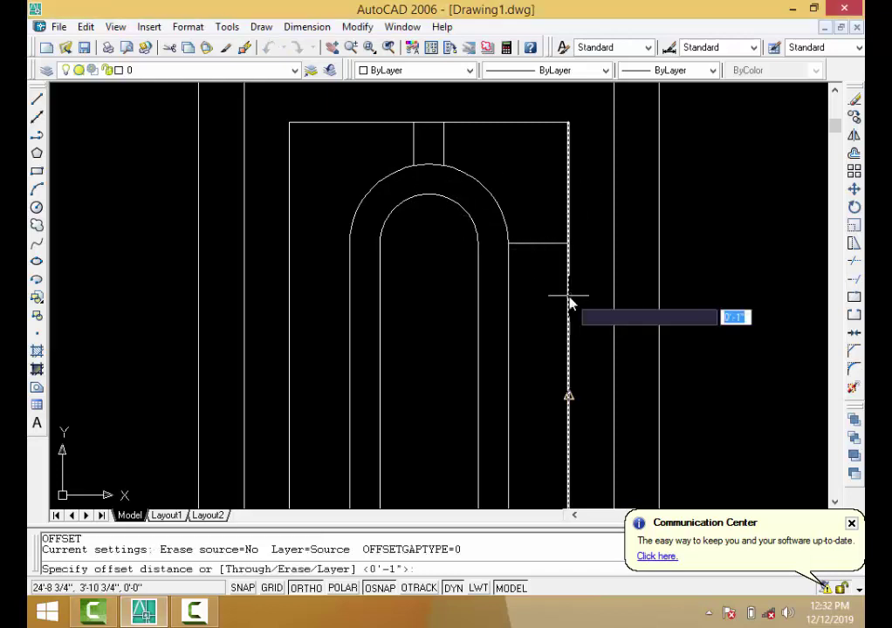
text(2)
key(Return)
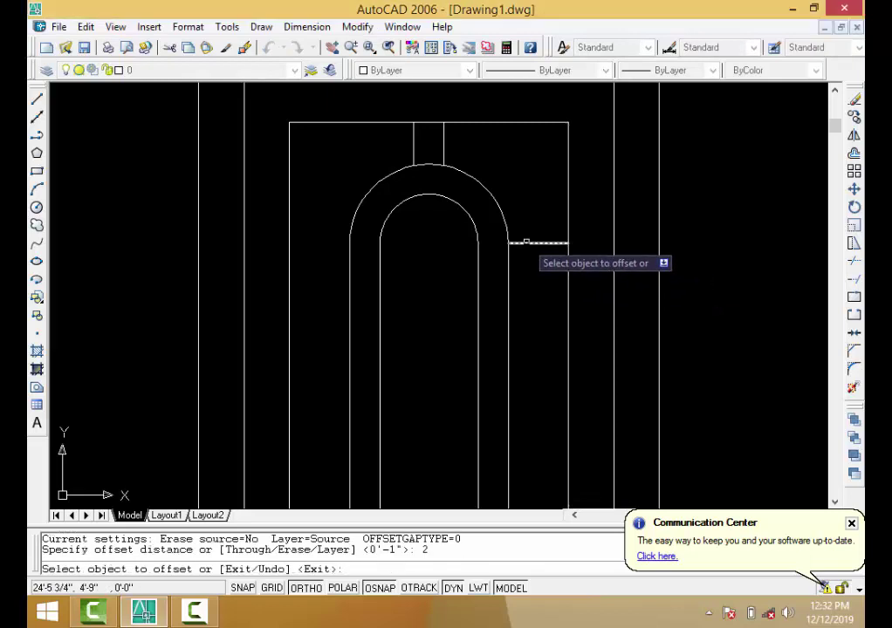
click(524, 243)
click(524, 275)
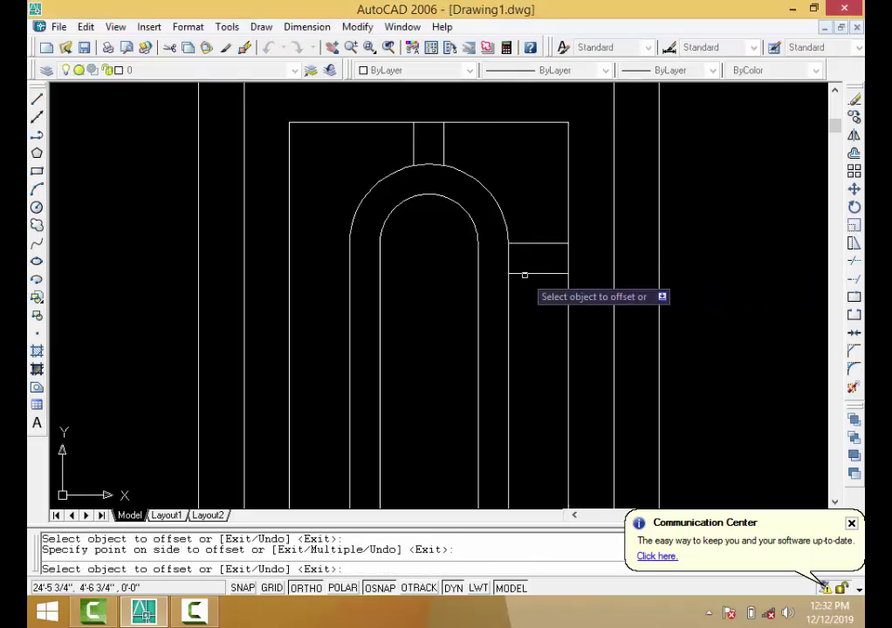
key(Return)
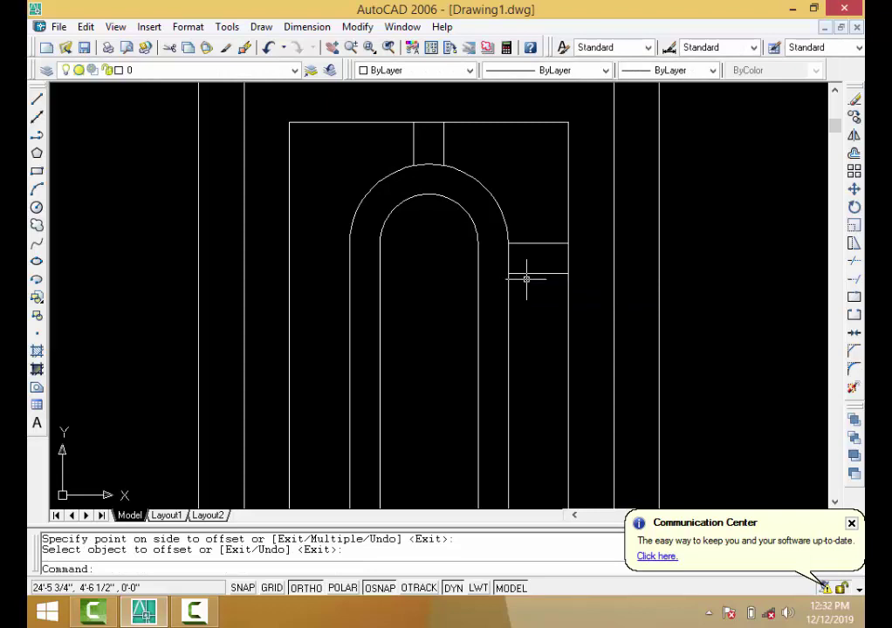
click(571, 229)
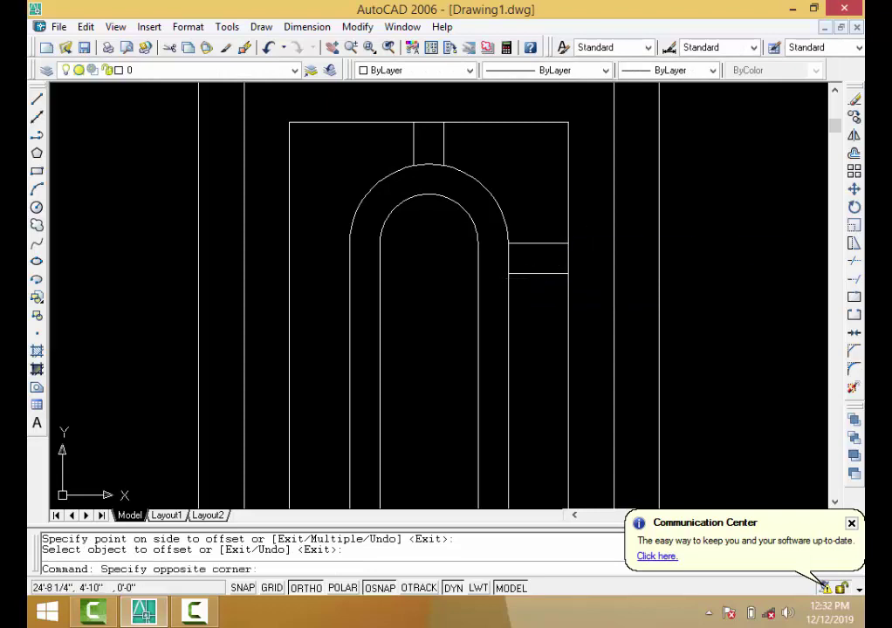
click(525, 286)
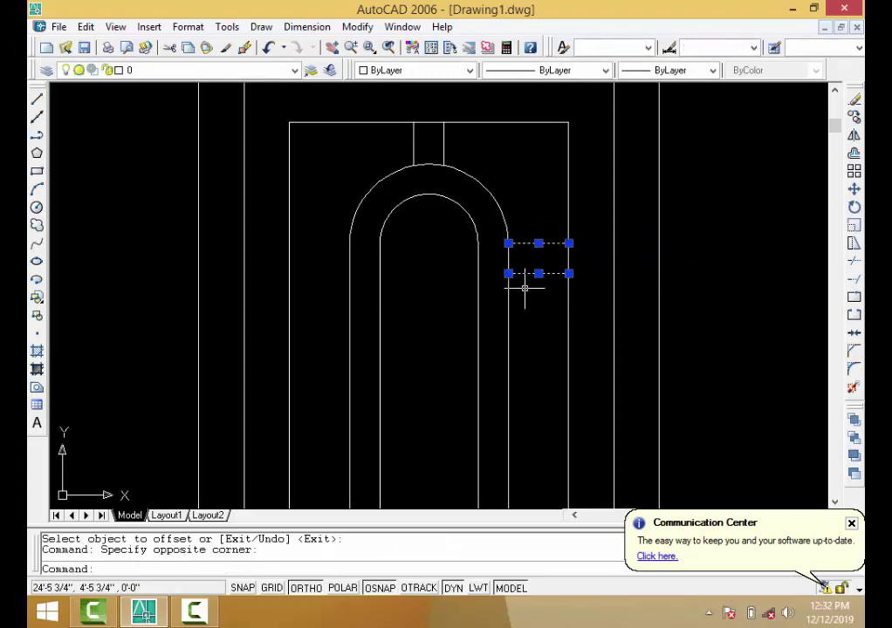
Mirror the double-line bar across a vertical line through the slot's centre, keeping the original.
scroll(524, 287, down, 2)
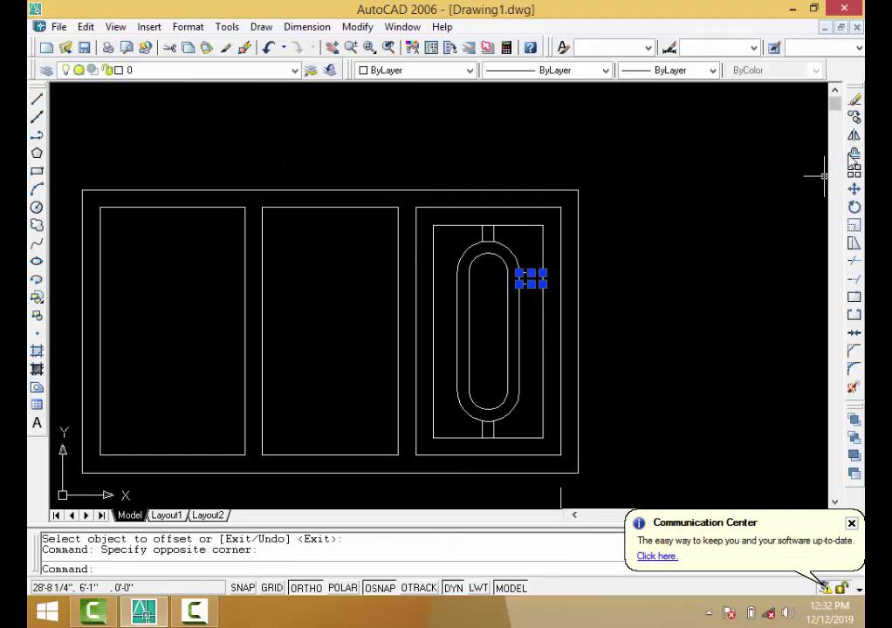
click(853, 137)
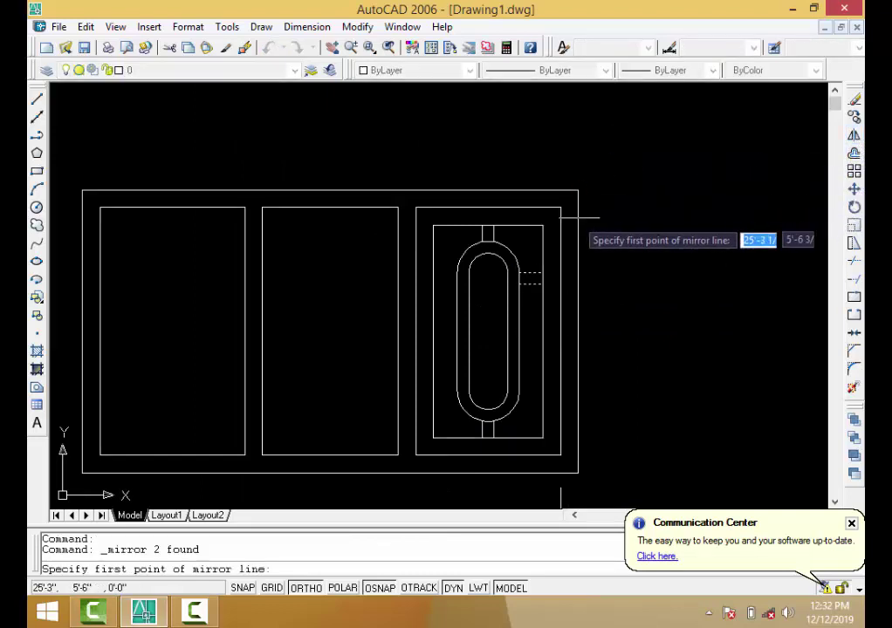
click(487, 273)
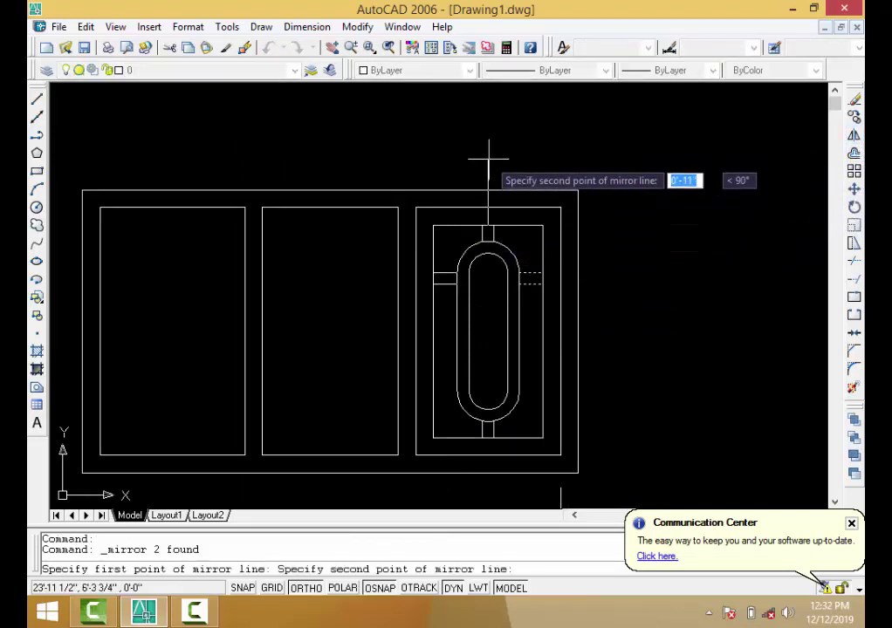
click(488, 152)
key(Return)
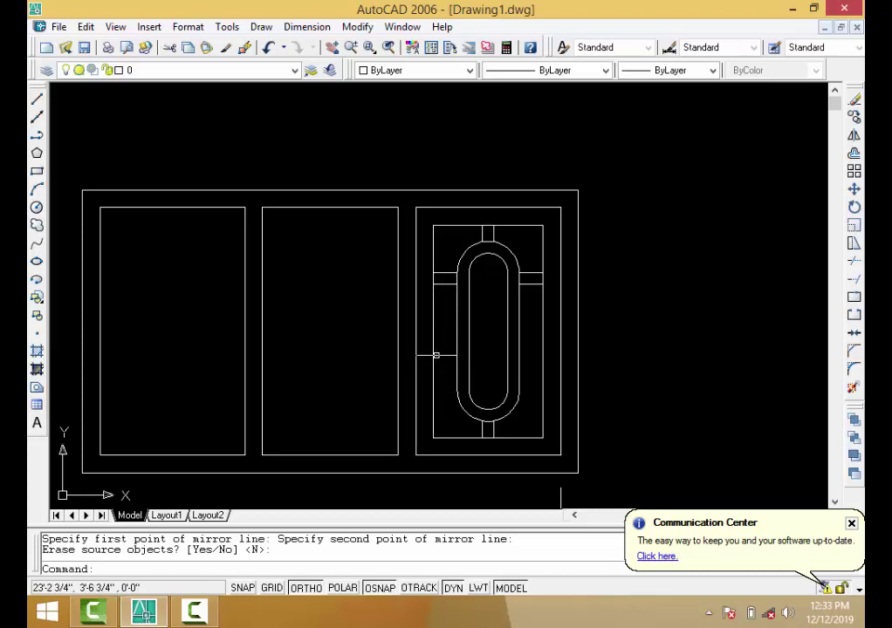
Try mirroring the left crossbar, then undo the misplaced copy.
click(451, 263)
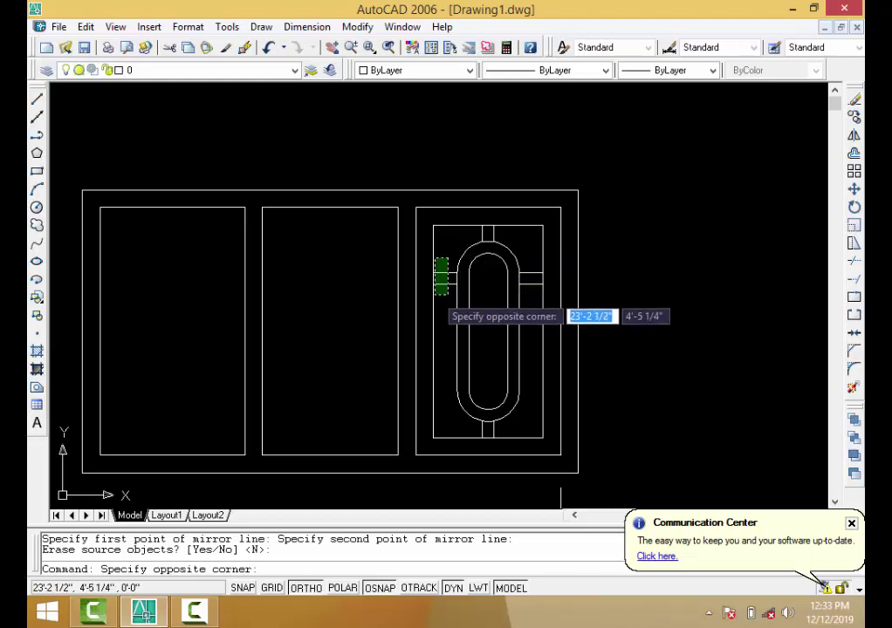
click(434, 293)
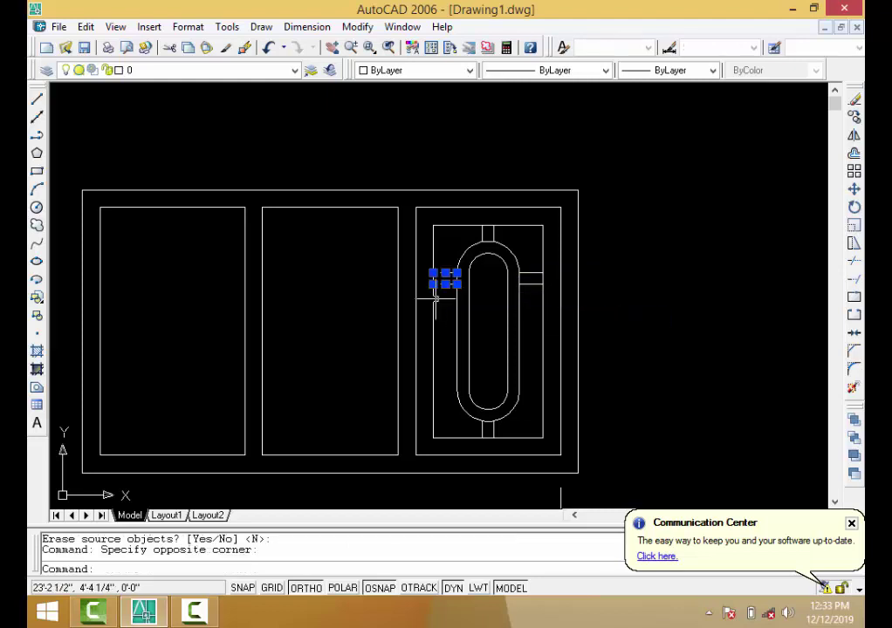
click(854, 136)
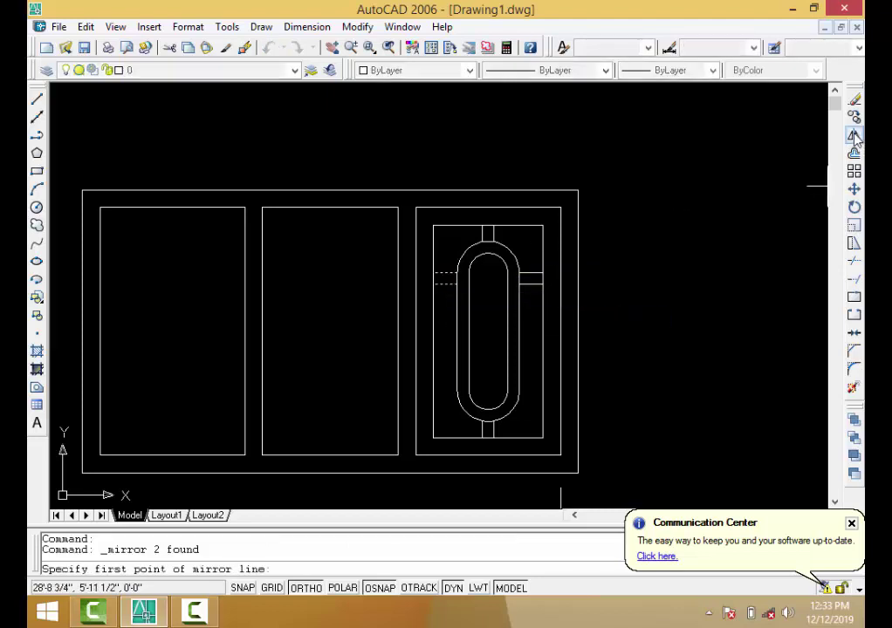
click(488, 425)
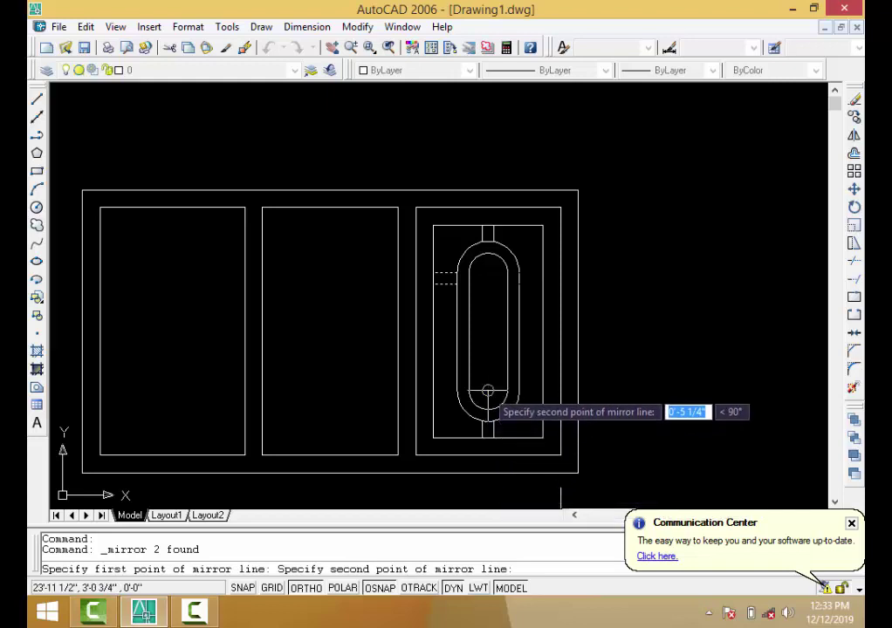
key(Return)
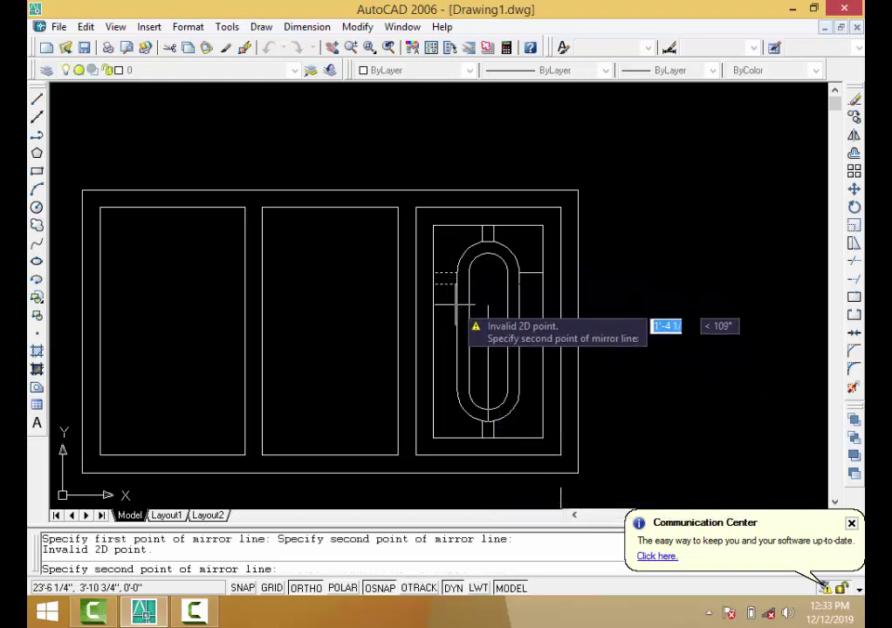
click(428, 337)
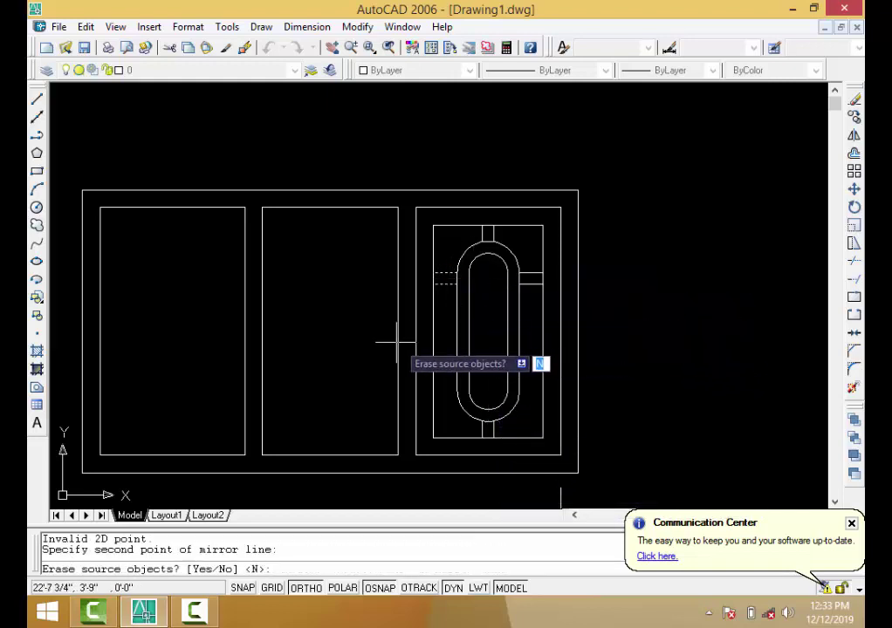
key(Return)
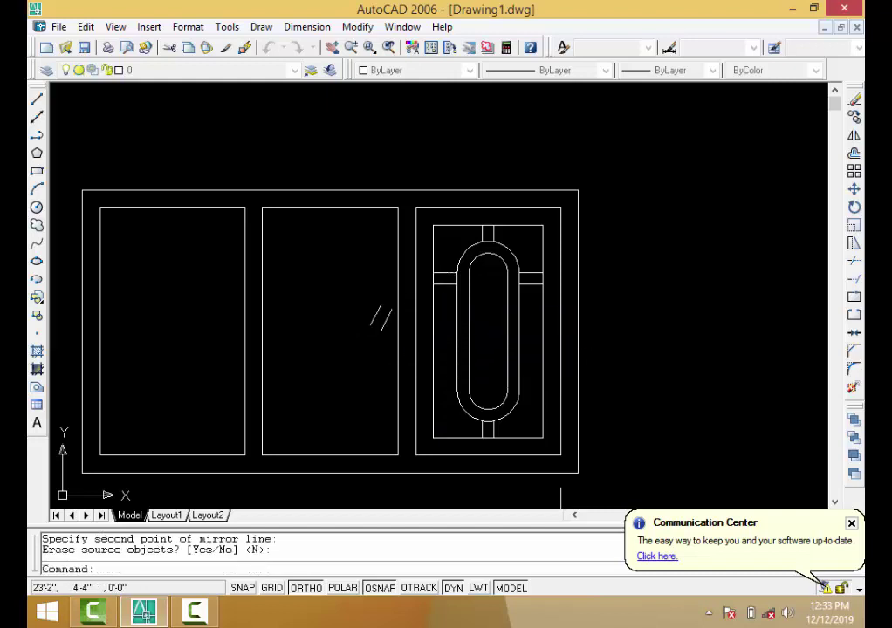
key(ctrl+z)
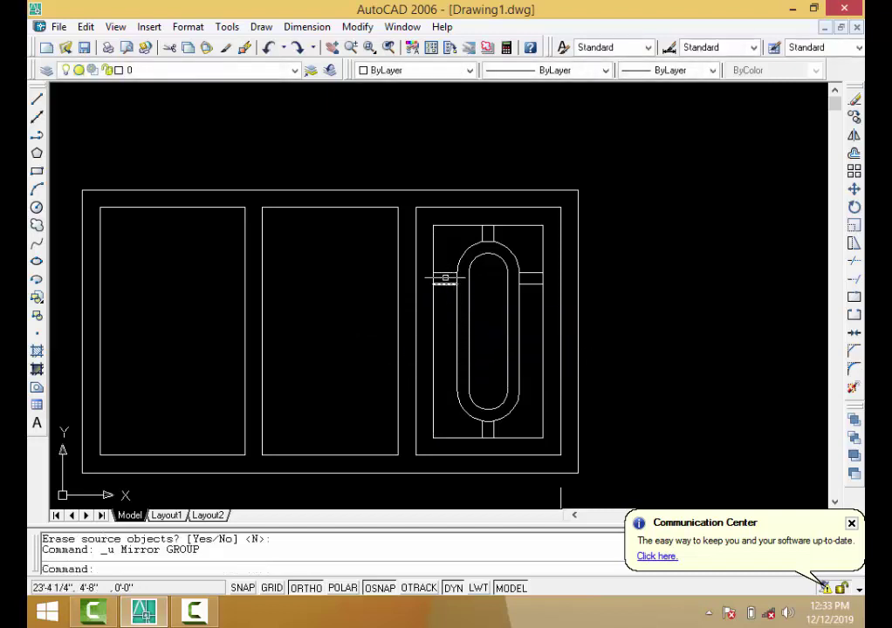
Mirror the left crossbar across a horizontal line at the panel's mid-height, keeping the original.
click(445, 279)
click(442, 304)
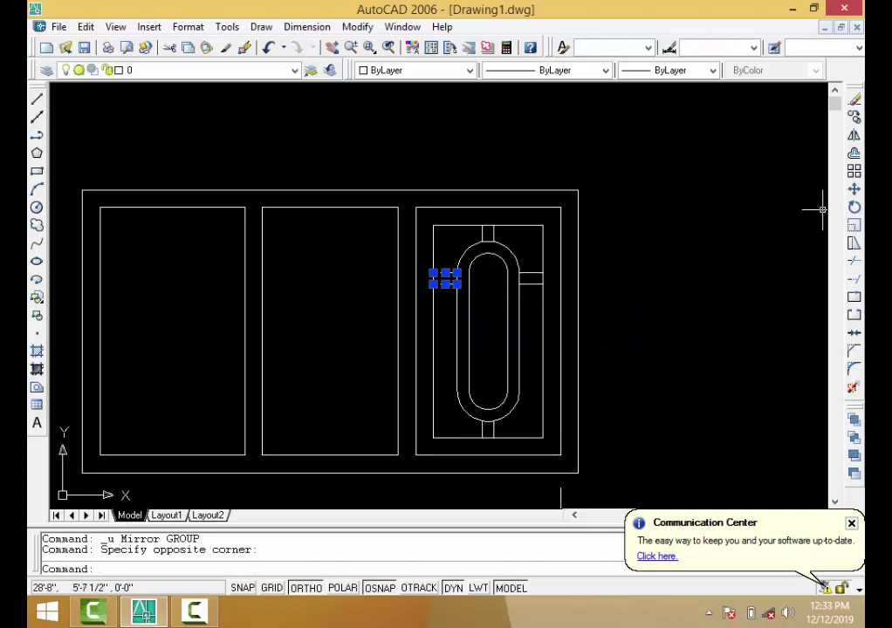
click(854, 137)
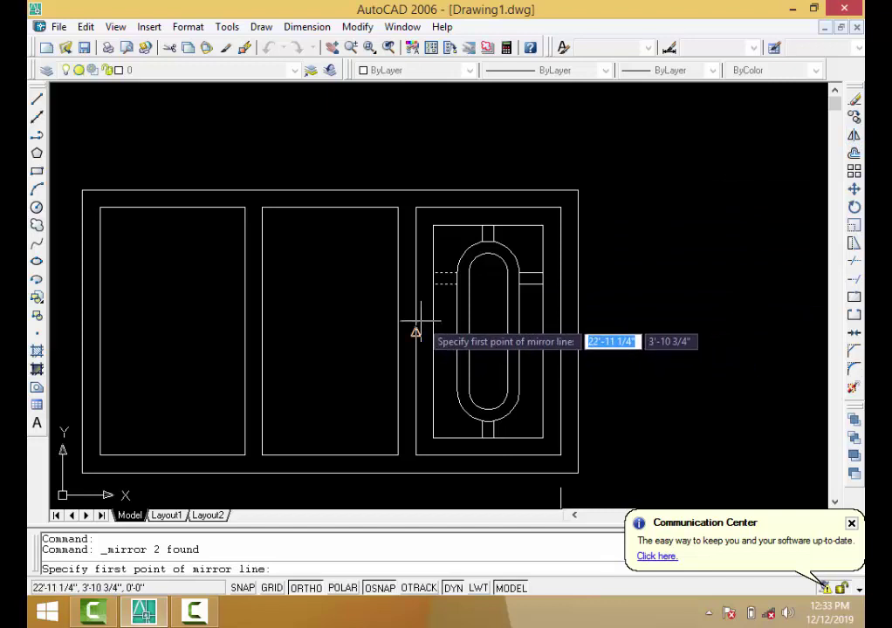
click(198, 615)
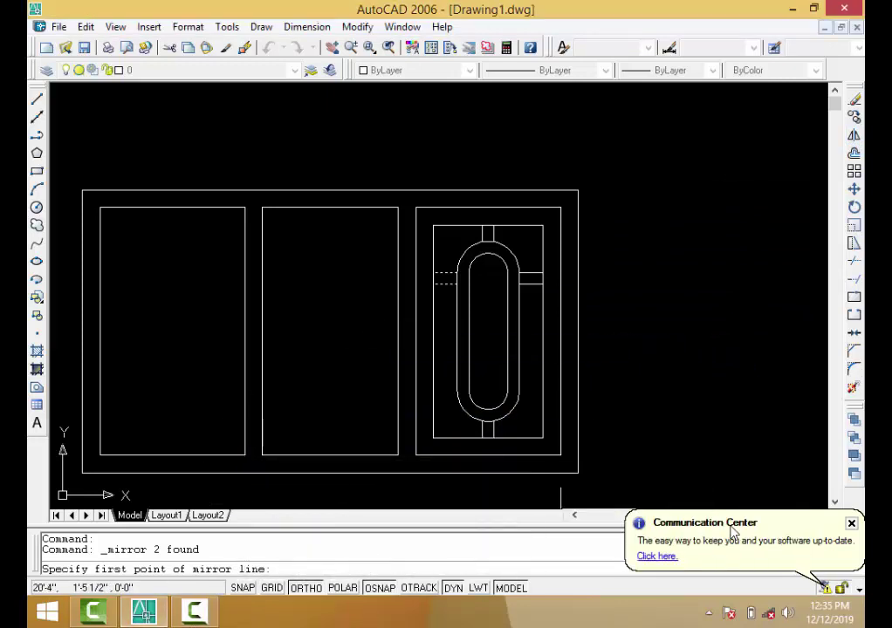
scroll(436, 332, up, 2)
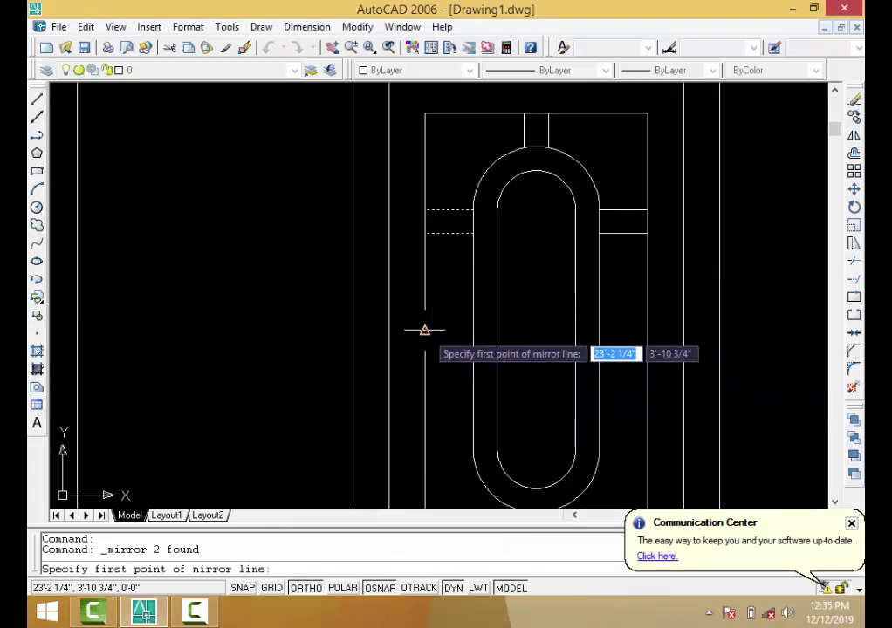
click(425, 330)
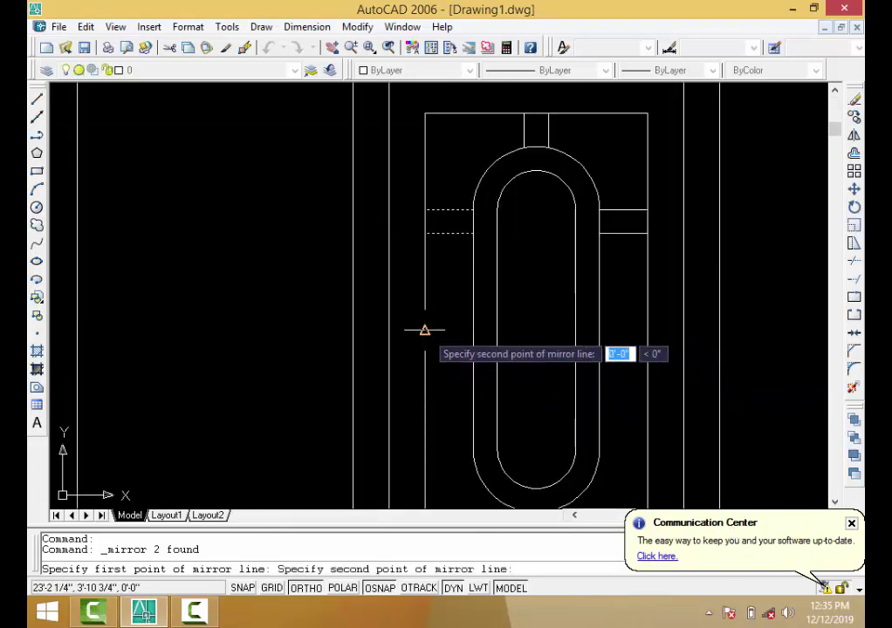
click(305, 329)
key(Return)
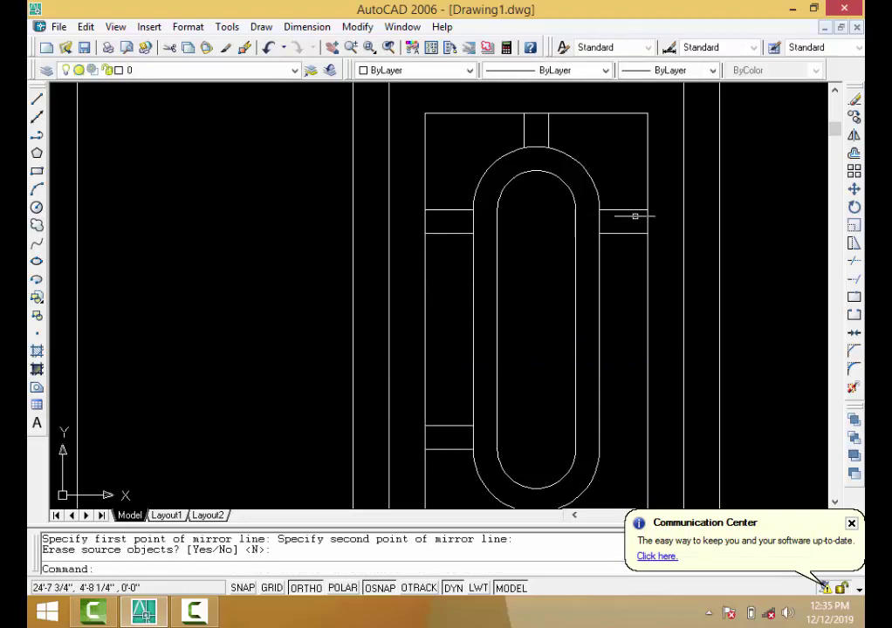
Mirror the right crossbar across the same mid-height line, keeping the original.
click(633, 189)
click(614, 249)
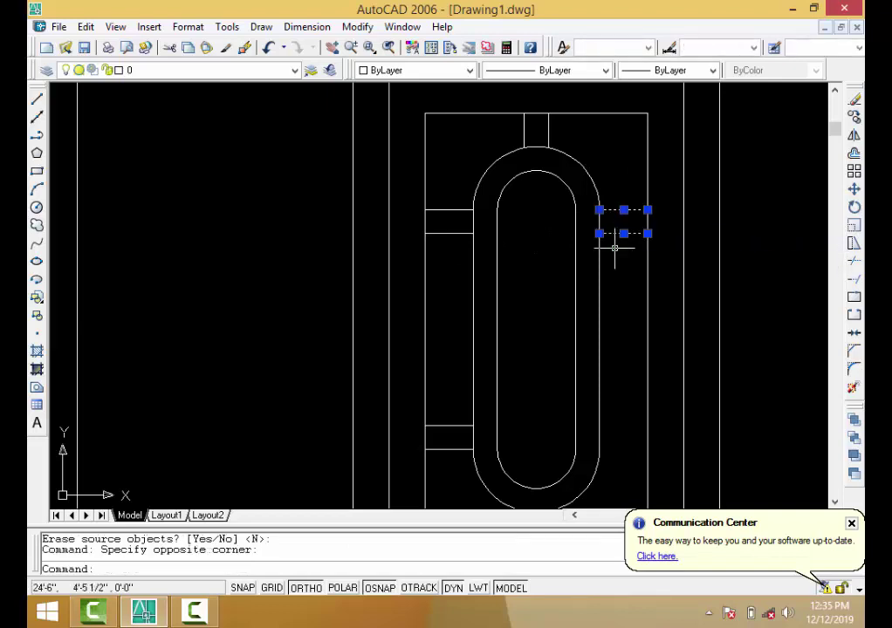
click(853, 135)
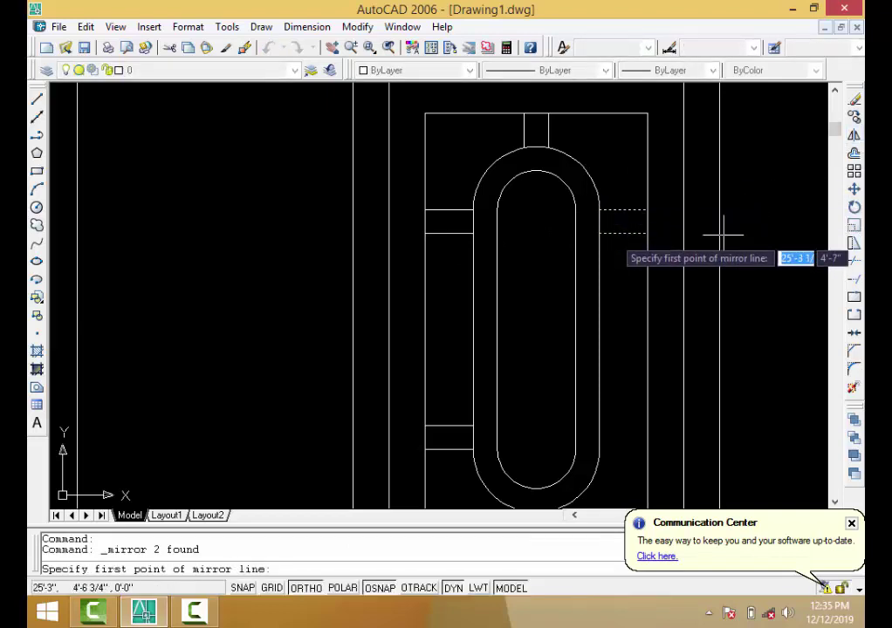
click(683, 333)
click(758, 327)
key(Return)
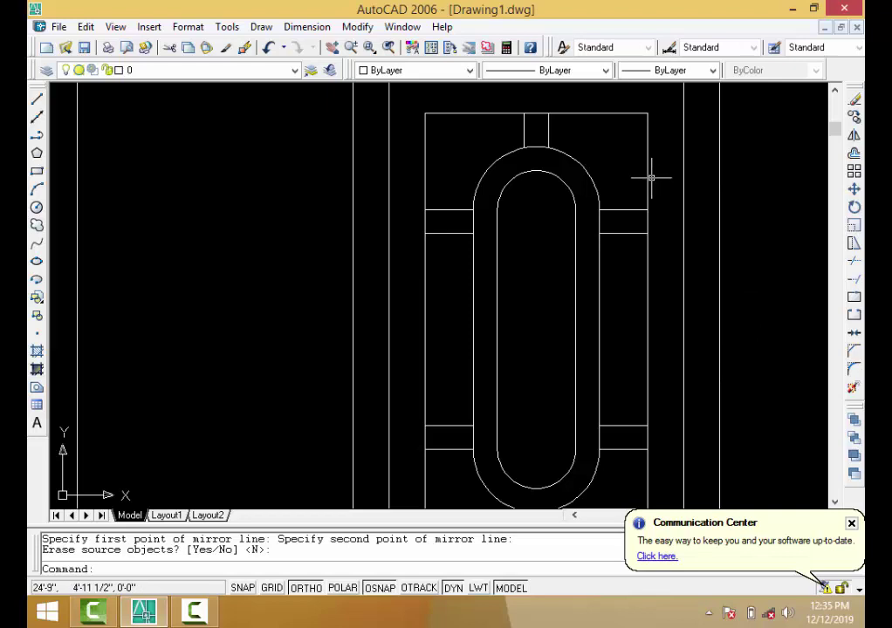
Trim the inner edge and the slot's outer arc at the top stub.
text(t)
key(Return)
key(Return)
scroll(650, 178, down, 3)
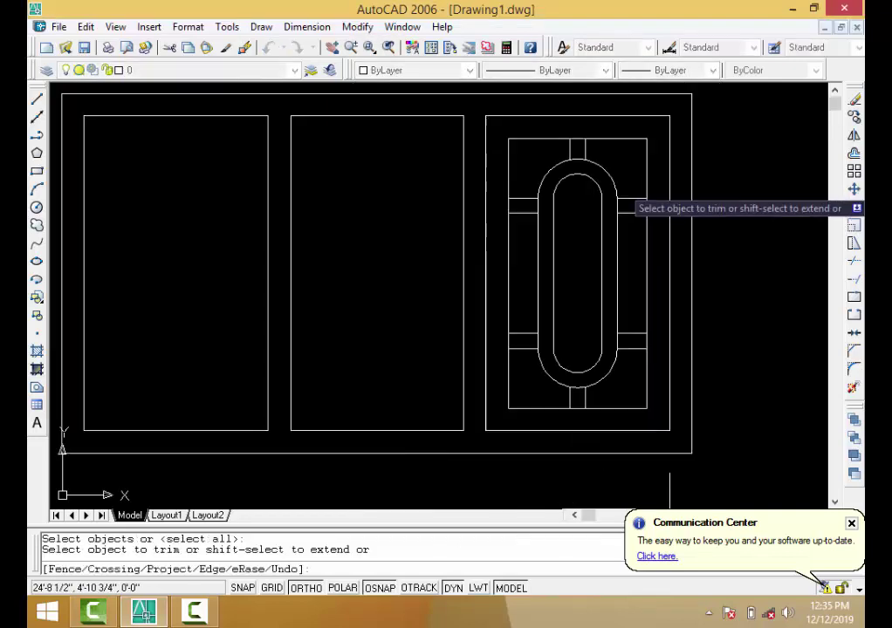
scroll(651, 184, down, 3)
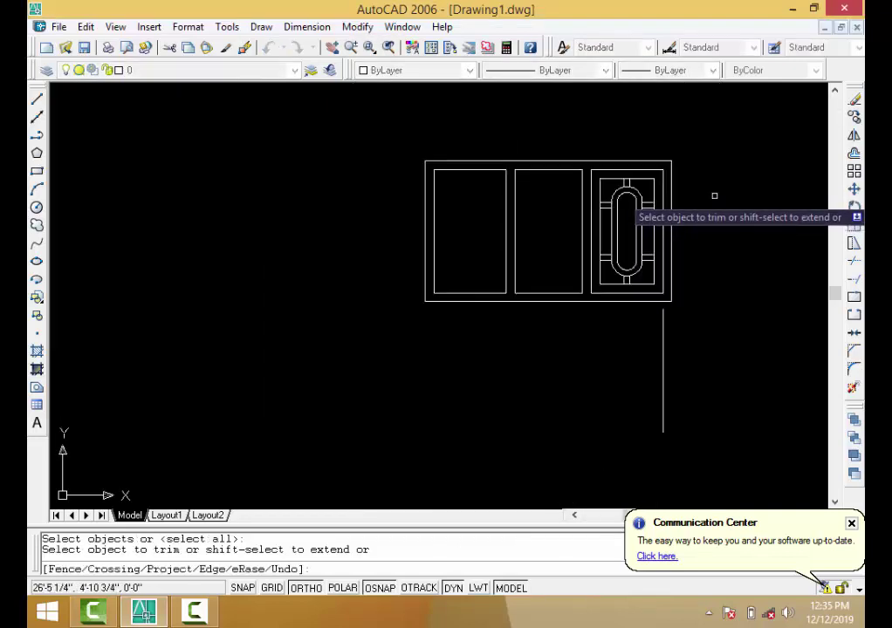
scroll(714, 195, up, 6)
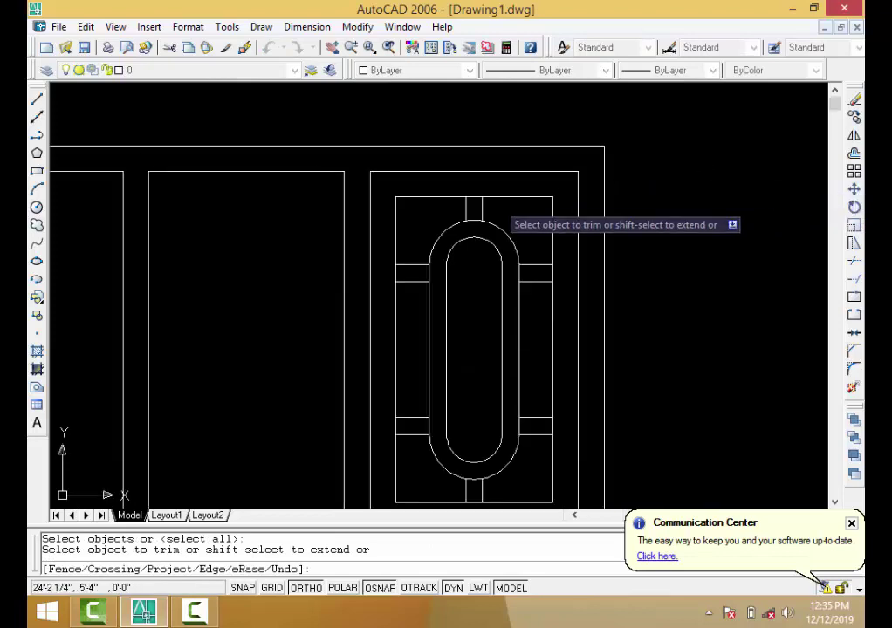
scroll(471, 205, up, 2)
click(484, 176)
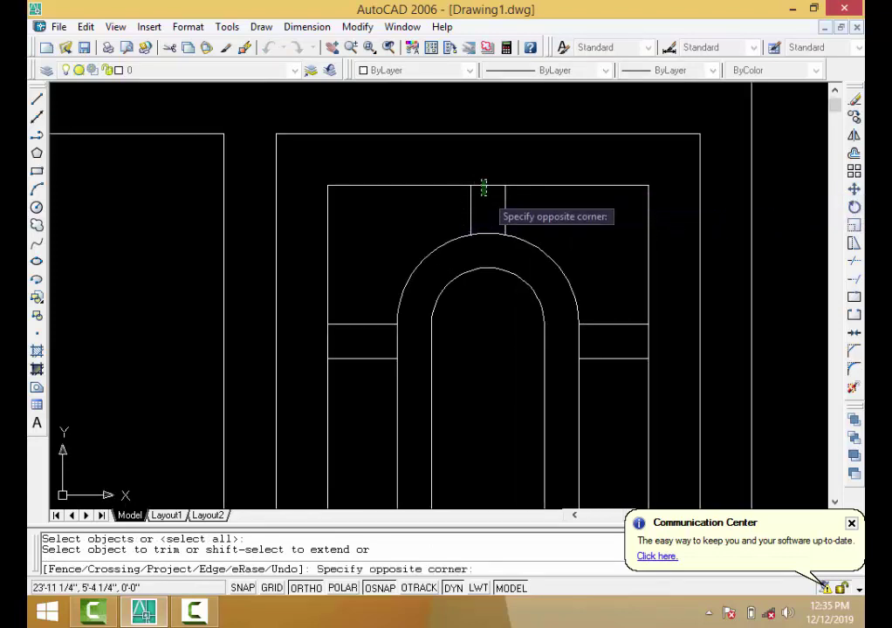
click(489, 206)
click(484, 213)
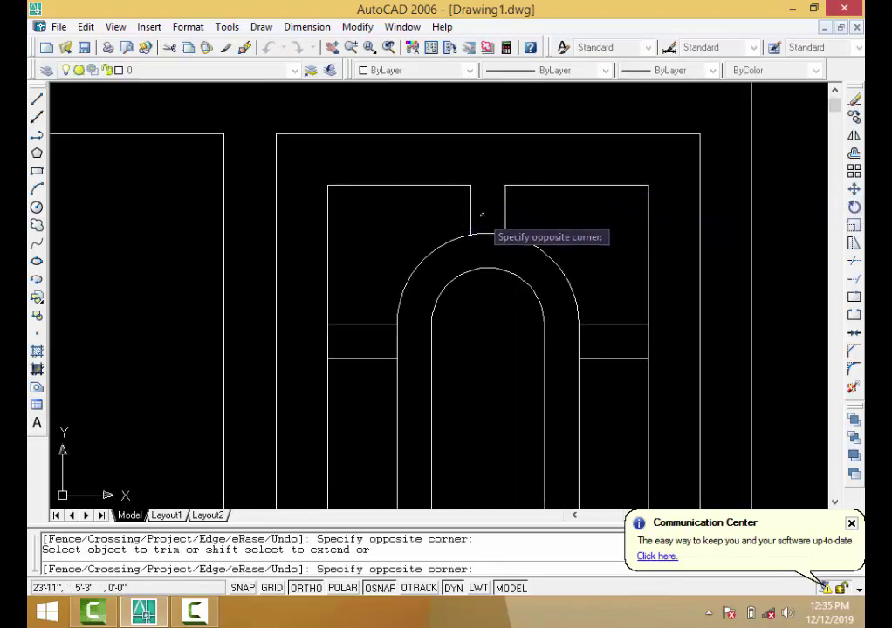
click(499, 242)
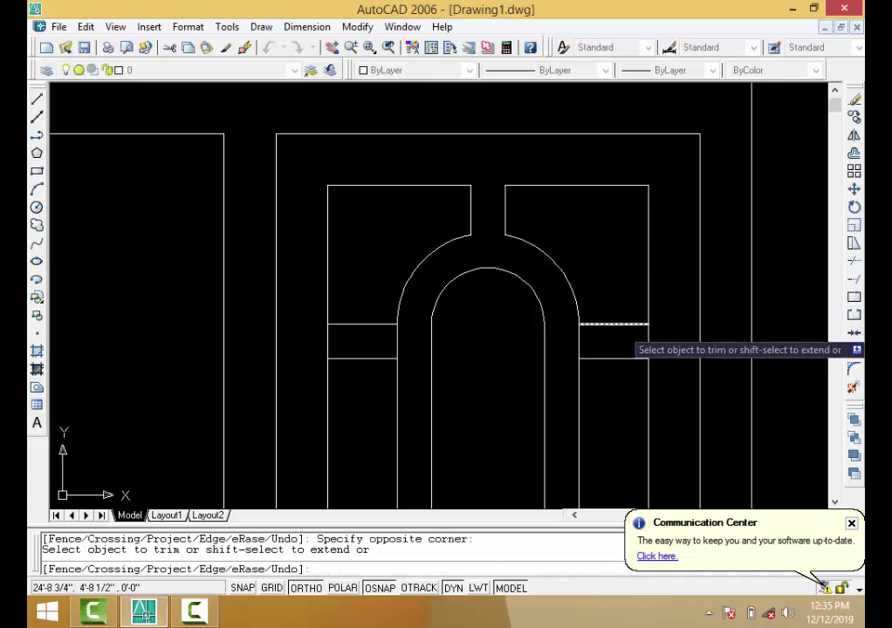
Trim away the lines crossing the right and left crossbars.
click(567, 340)
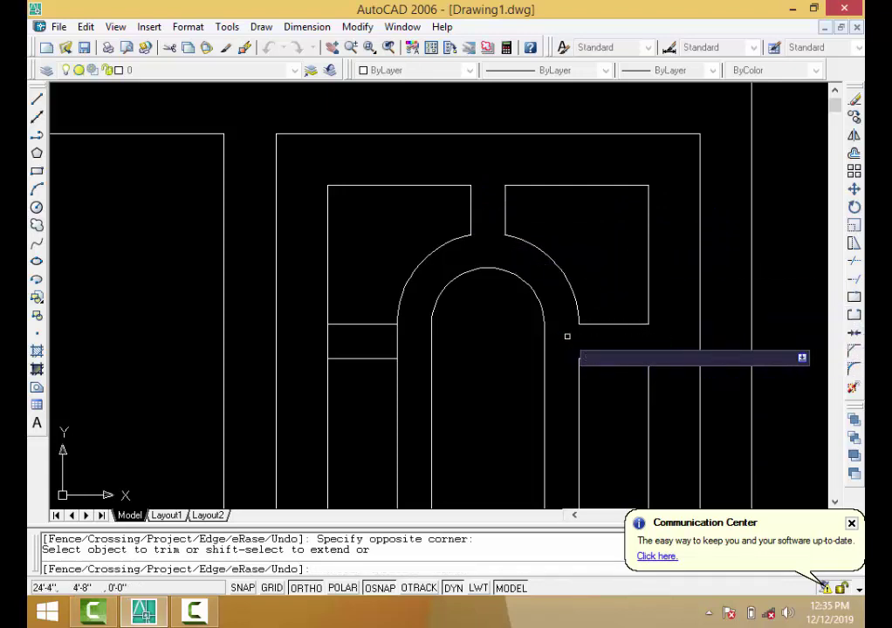
click(312, 333)
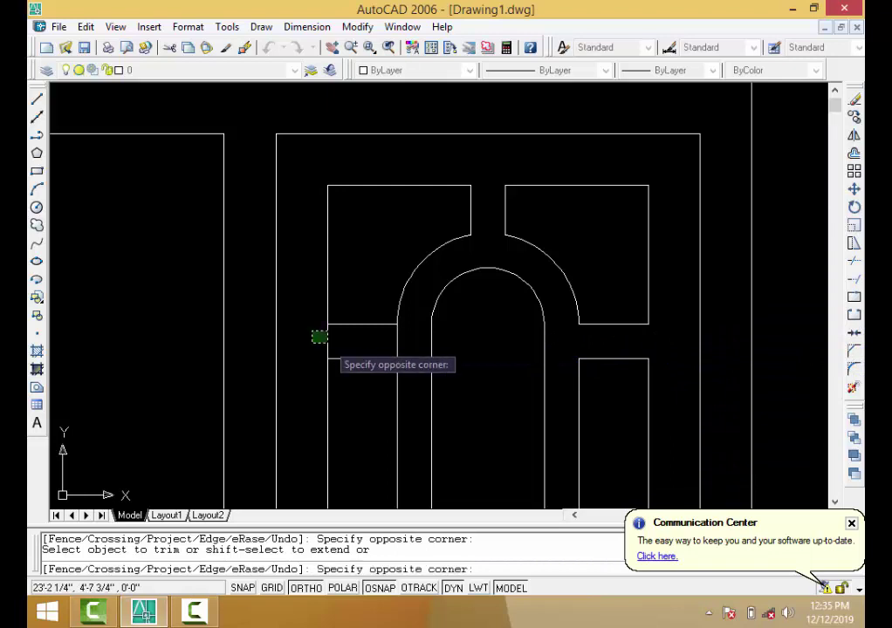
click(376, 349)
scroll(418, 364, down, 4)
scroll(418, 364, down, 3)
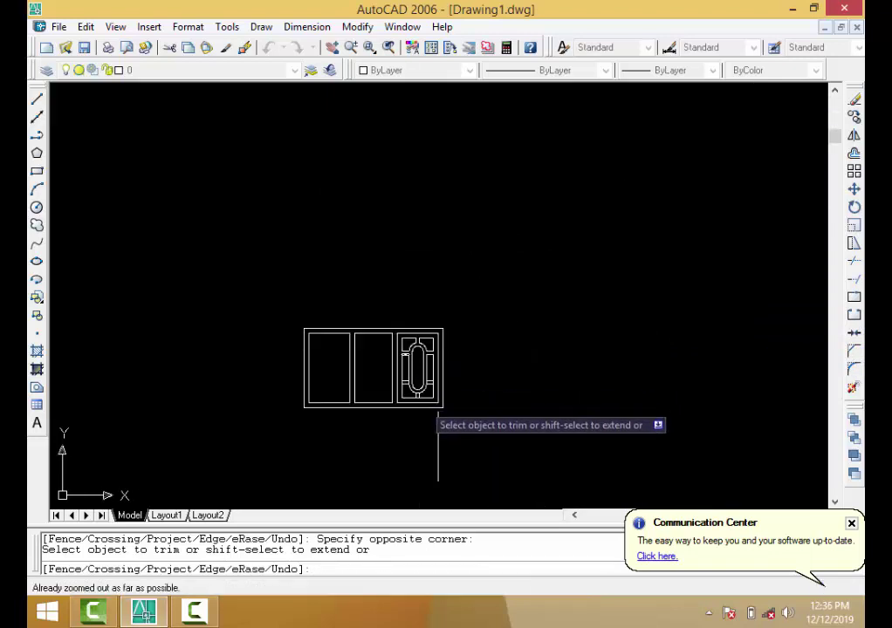
scroll(419, 401, up, 5)
scroll(465, 301, up, 5)
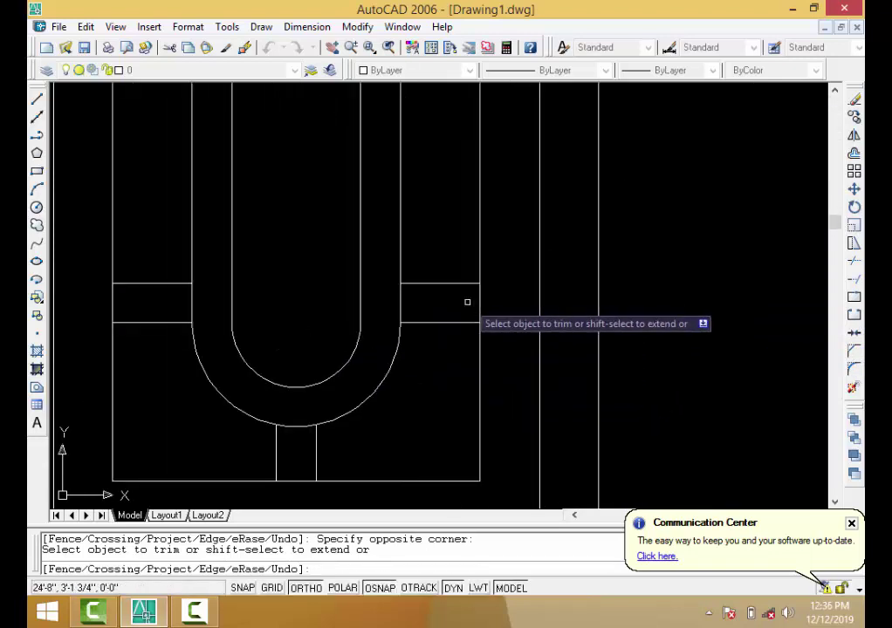
Trim the lower right crossbar, open the slot bottom, and remove the stubs beside the curved pocket.
click(486, 288)
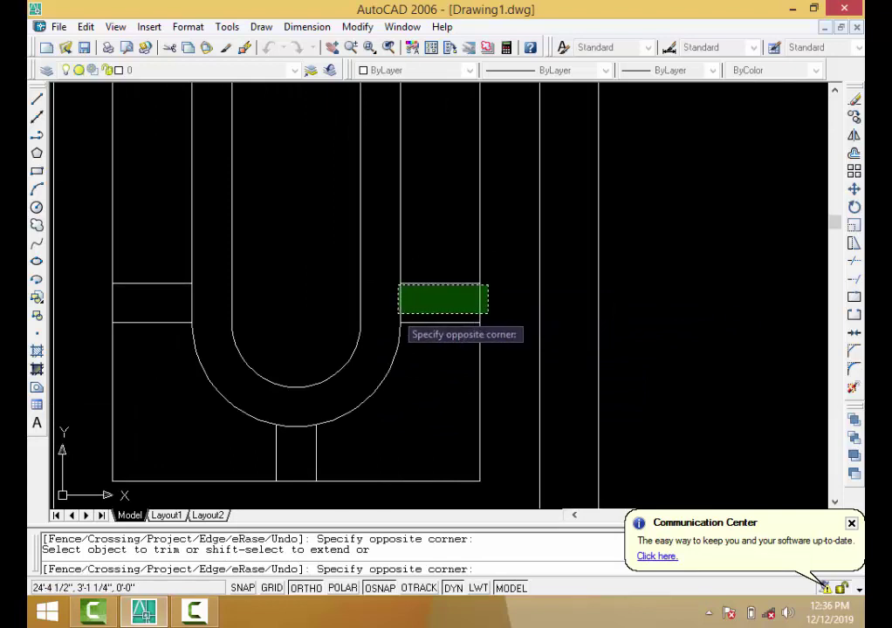
click(394, 313)
click(297, 422)
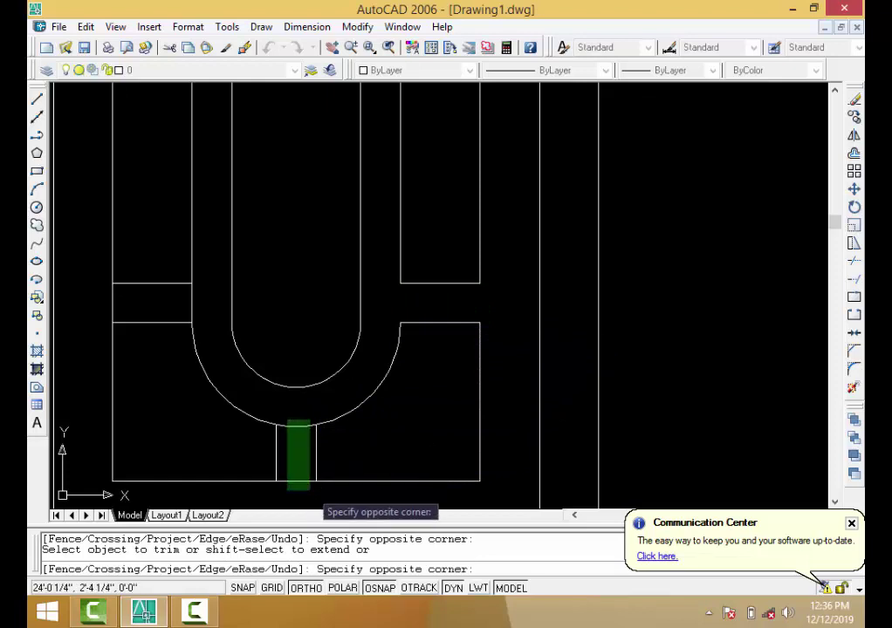
click(309, 489)
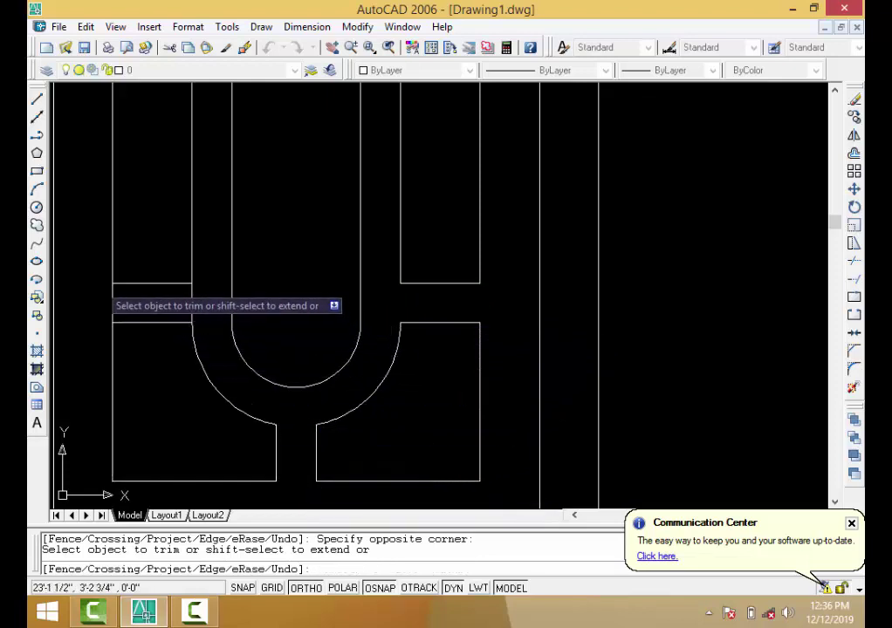
click(85, 280)
click(94, 307)
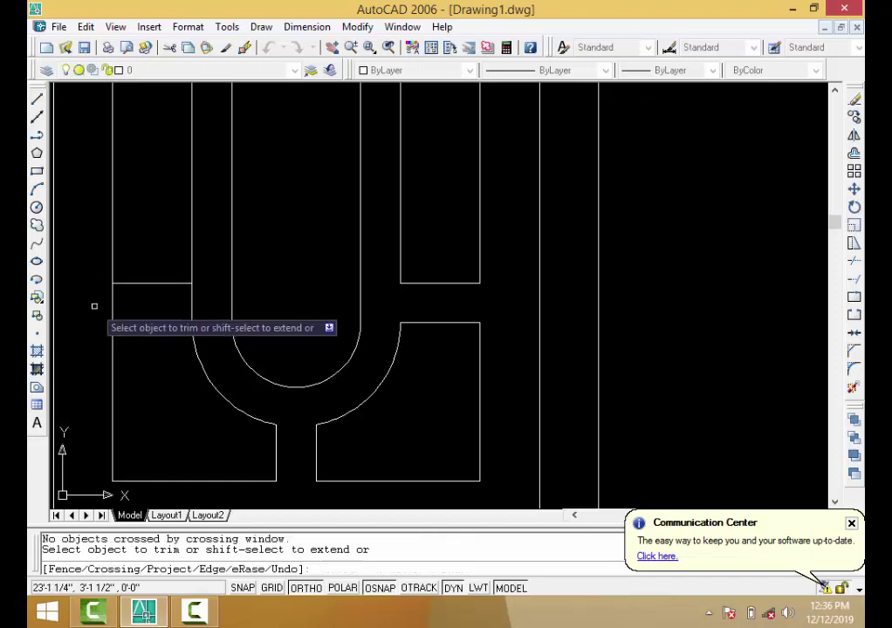
click(91, 301)
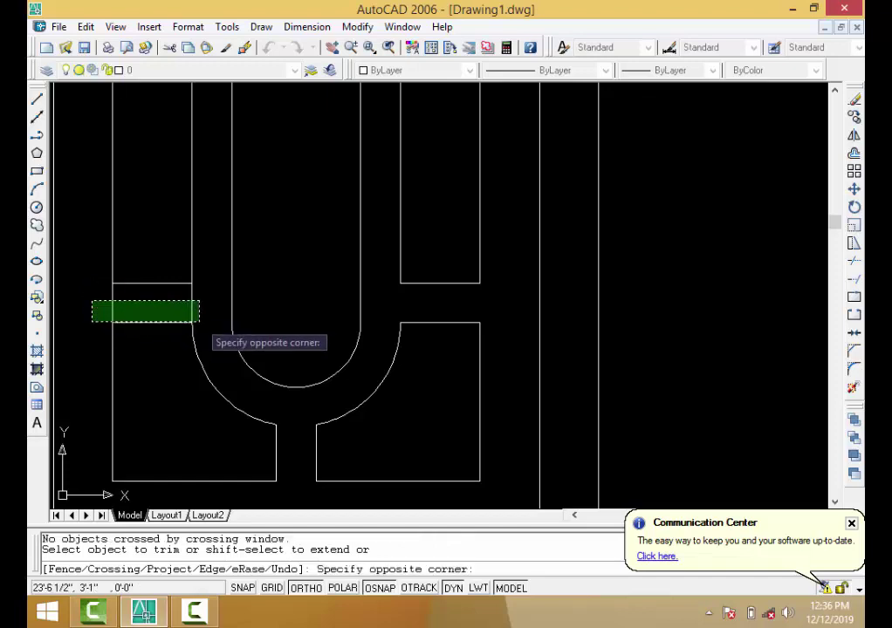
click(199, 319)
scroll(179, 318, down, 3)
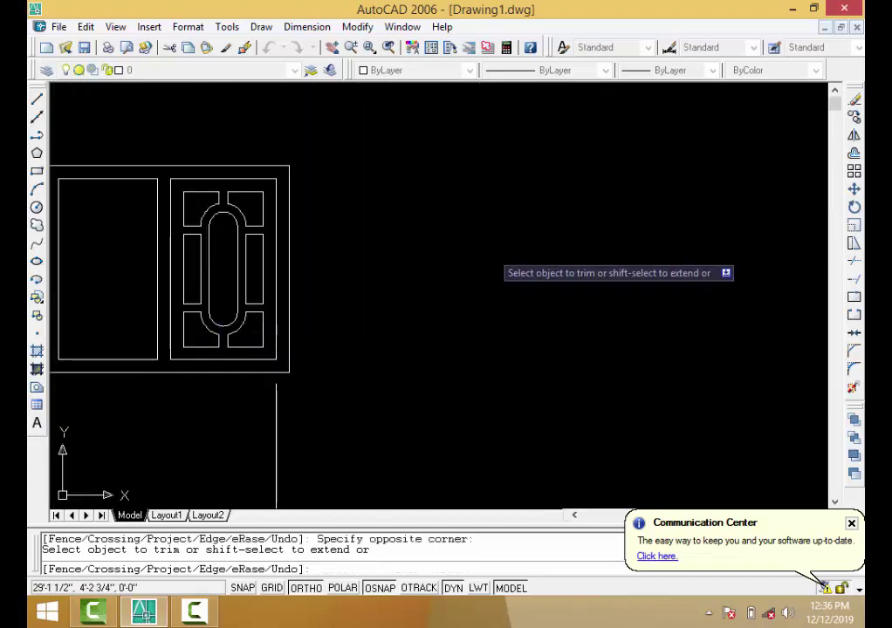
key(Return)
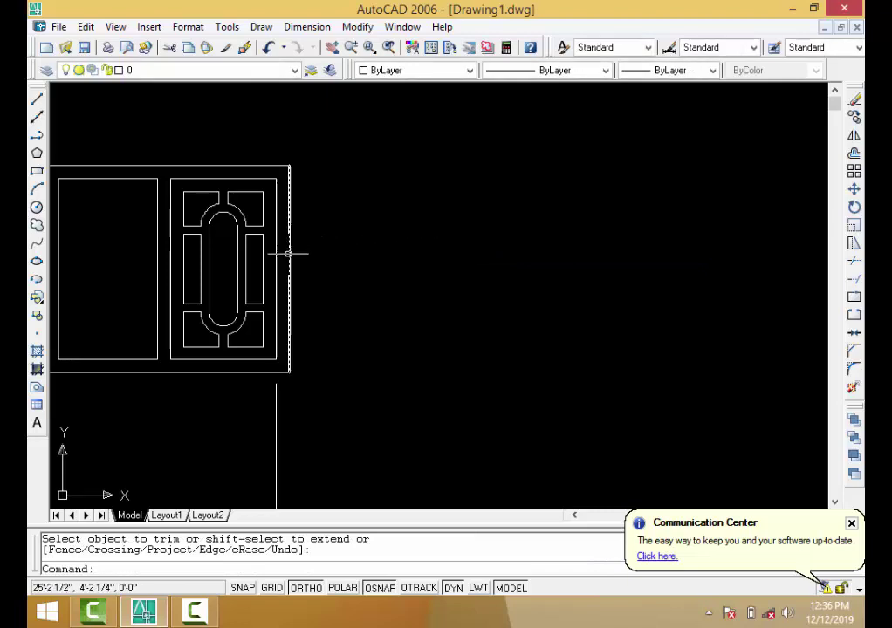
Erase the stray vertical line below the frame and zoom around to review the panels.
click(276, 426)
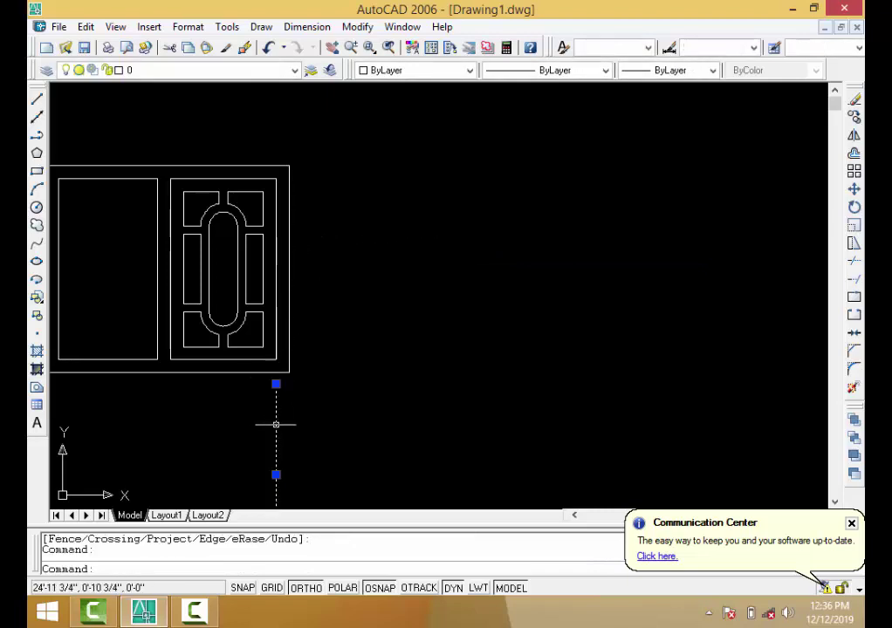
key(Delete)
scroll(319, 237, down, 2)
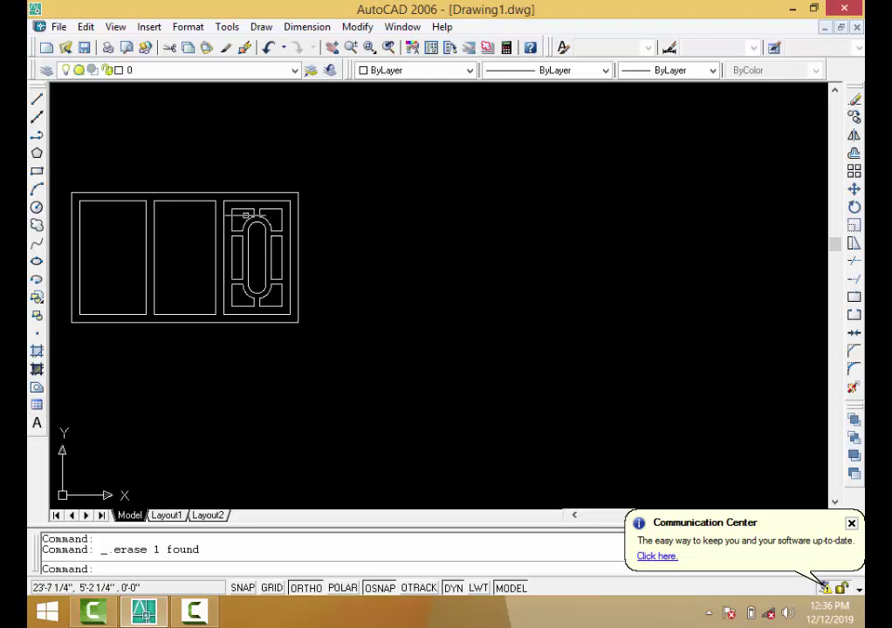
scroll(258, 225, up, 2)
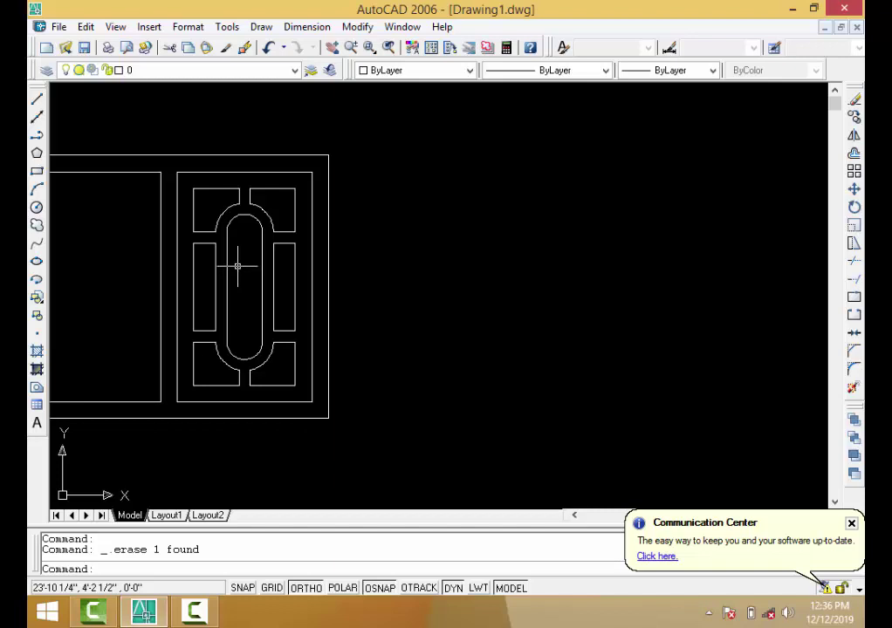
scroll(260, 258, down, 4)
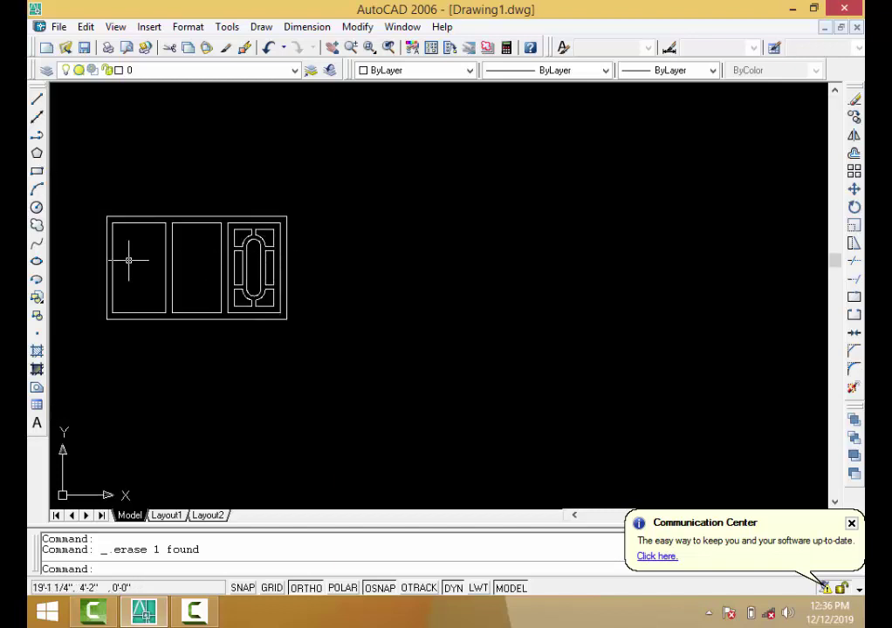
scroll(129, 260, up, 2)
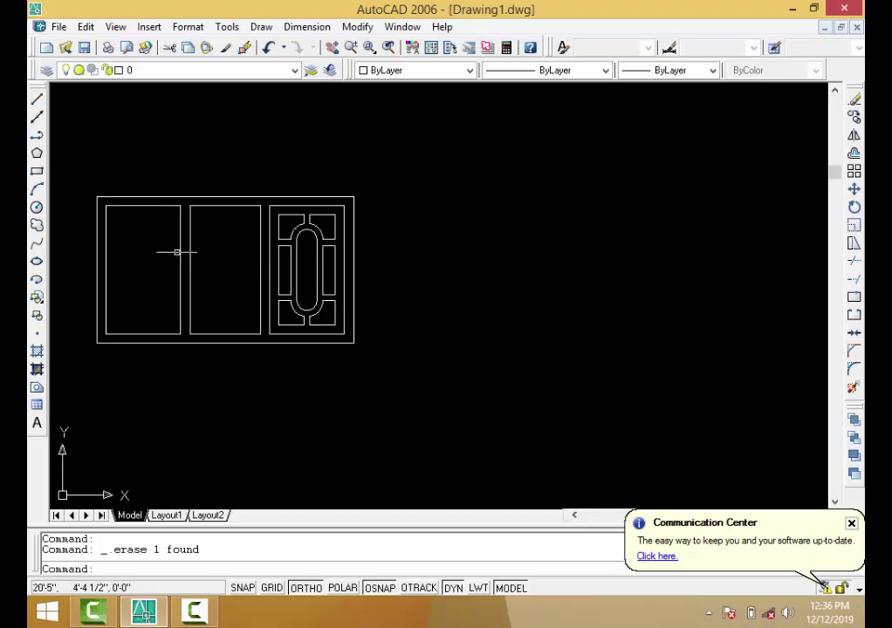
scroll(297, 283, up, 5)
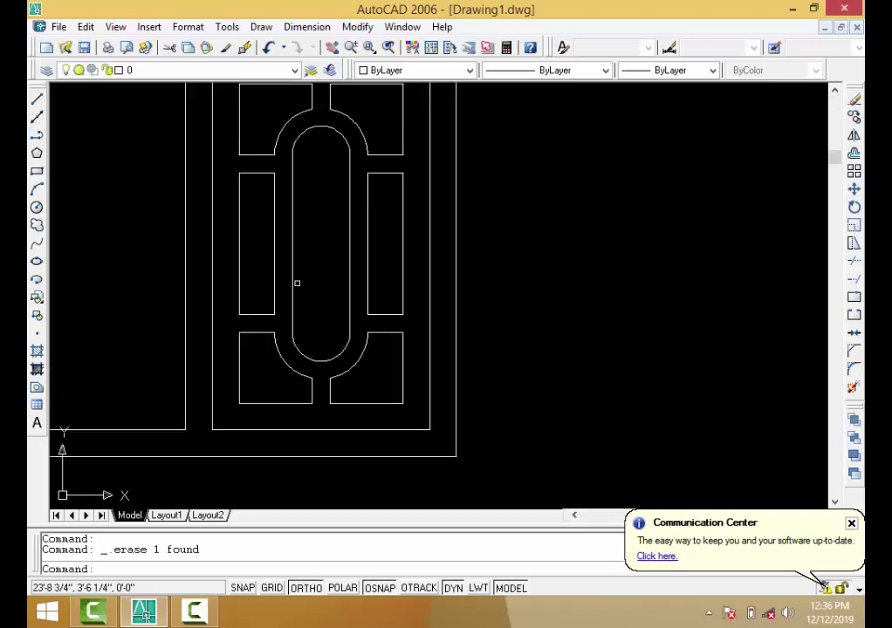
scroll(296, 284, up, 2)
scroll(297, 284, down, 6)
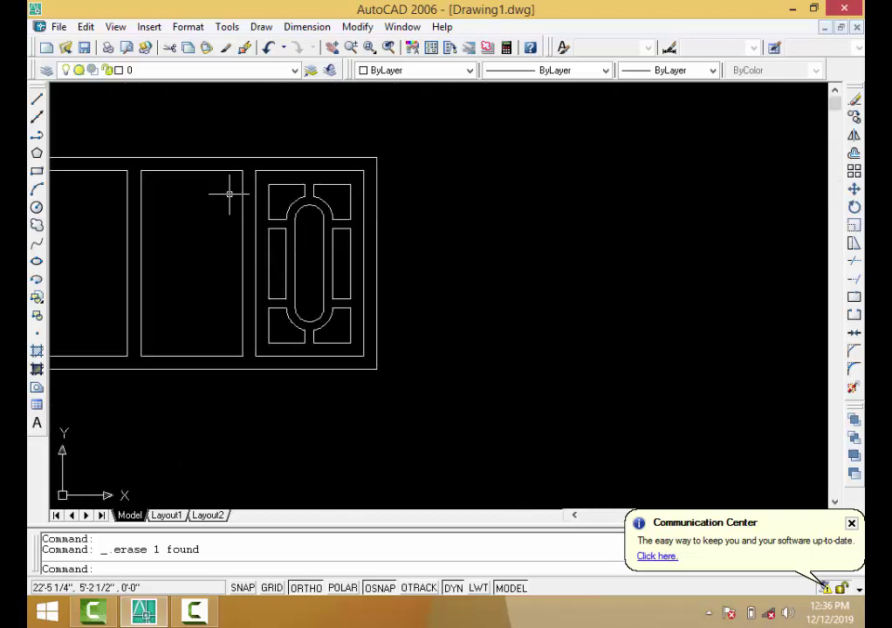
scroll(261, 183, up, 5)
scroll(275, 171, down, 2)
Copy the right panel's slot and pockets, based at its top midpoint, into the middle and left panels.
click(275, 171)
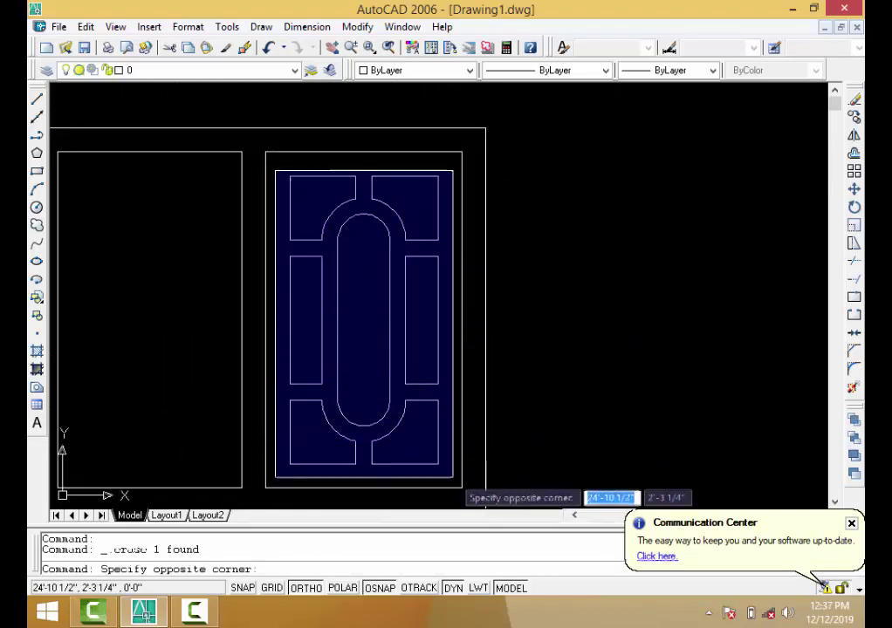
click(456, 479)
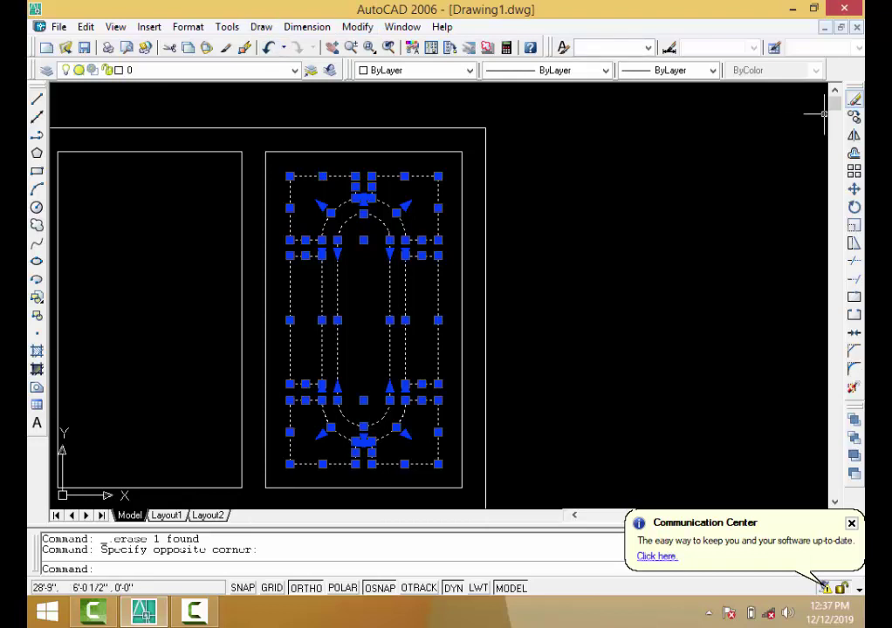
click(853, 116)
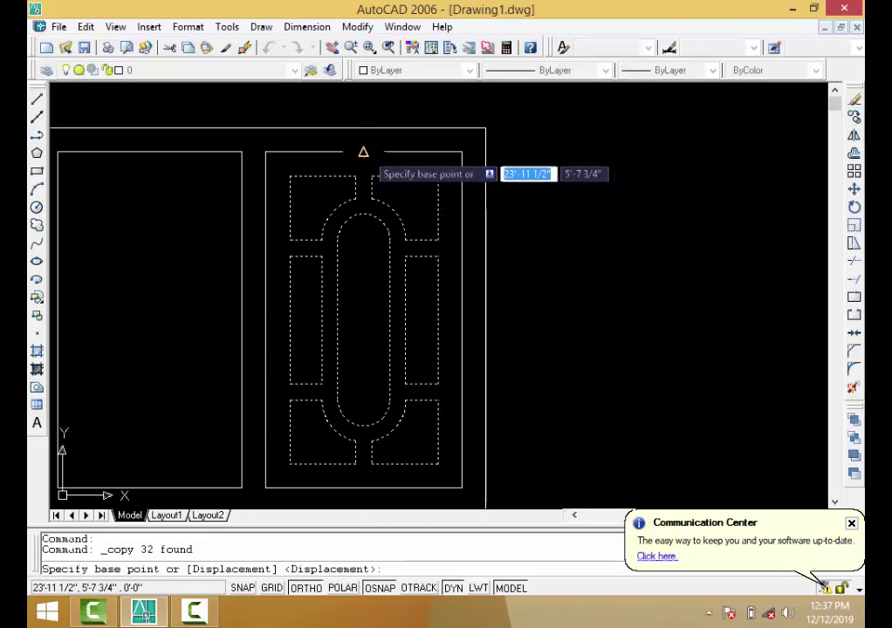
click(363, 151)
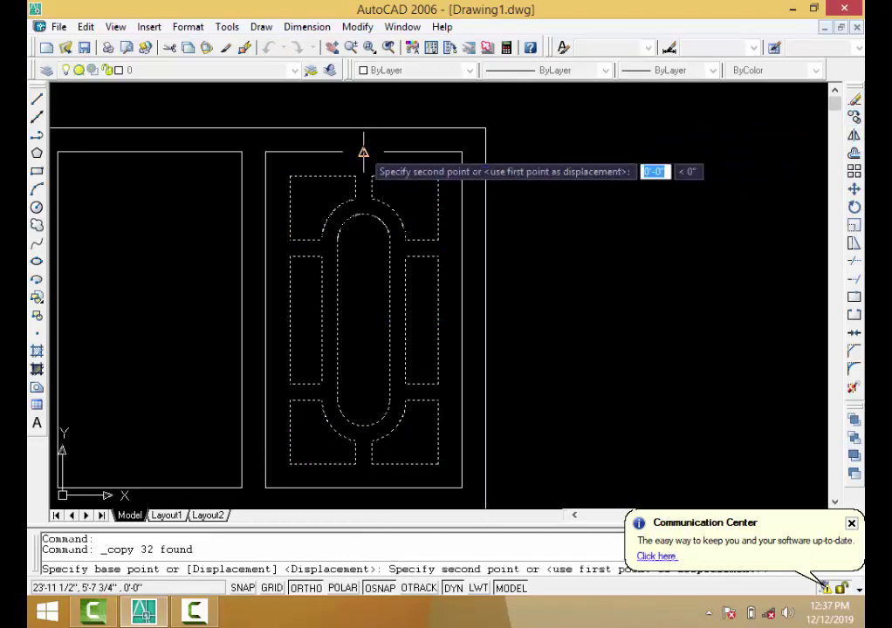
click(149, 152)
scroll(149, 152, down, 3)
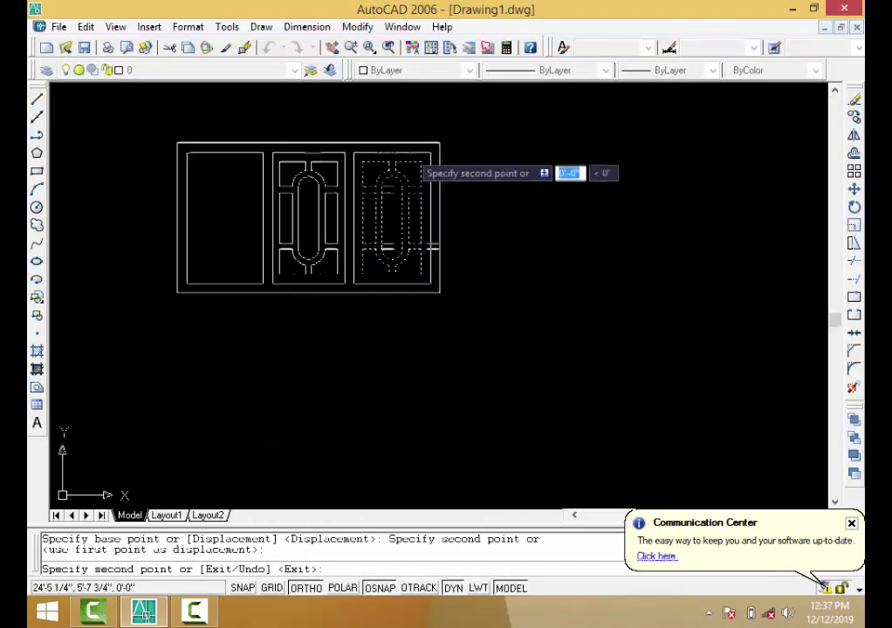
scroll(349, 149, down, 2)
scroll(292, 159, up, 8)
scroll(293, 160, down, 1)
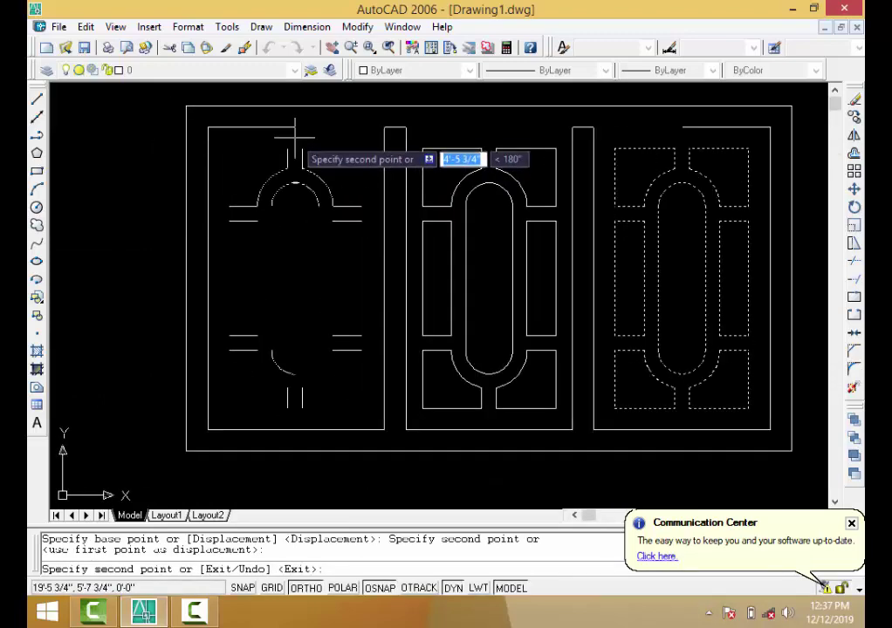
click(295, 127)
key(Return)
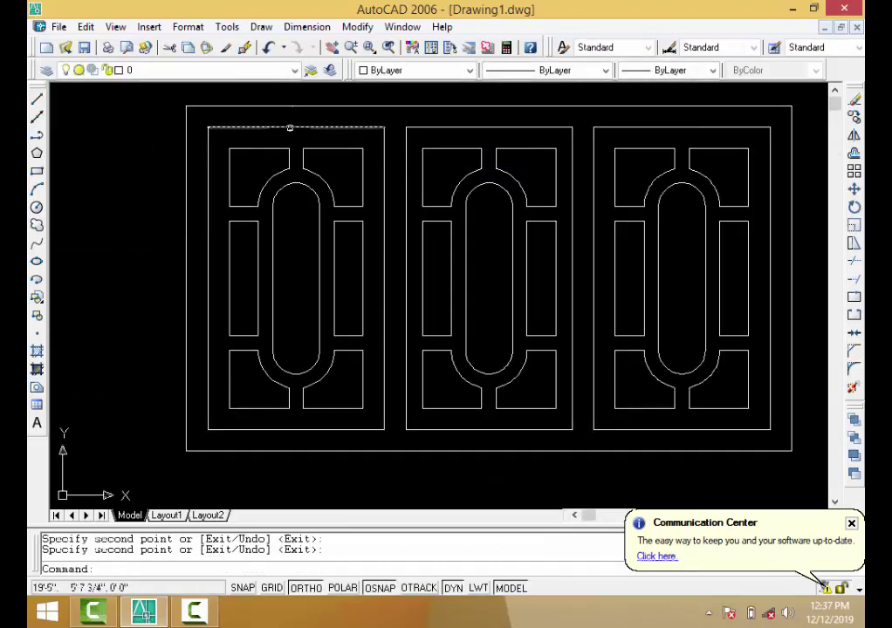
scroll(295, 179, down, 4)
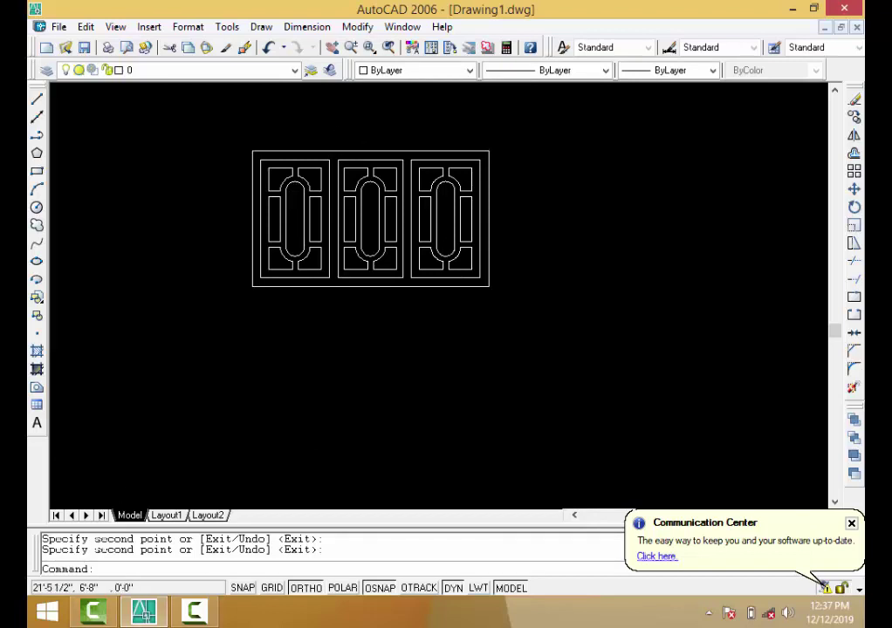
scroll(360, 125, up, 2)
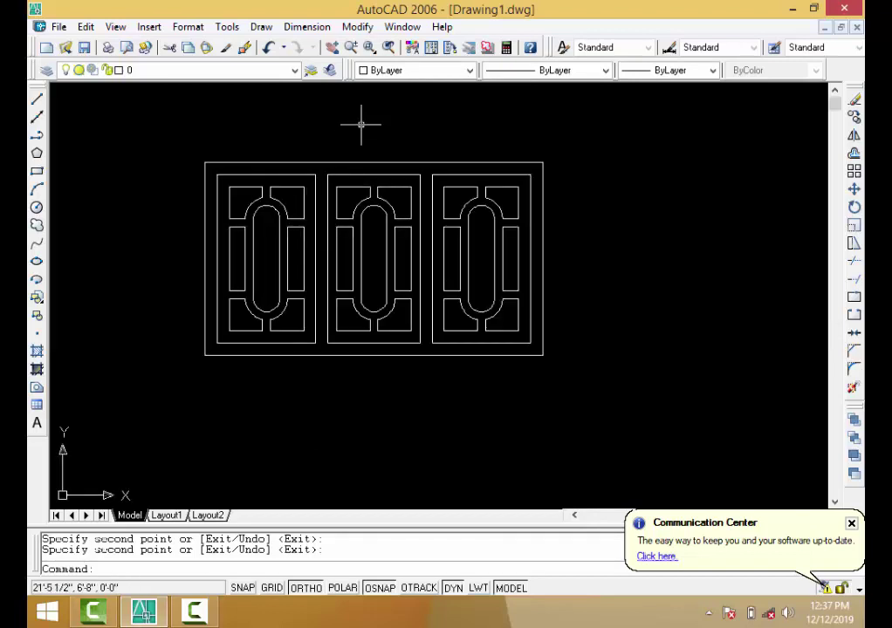
scroll(360, 125, up, 2)
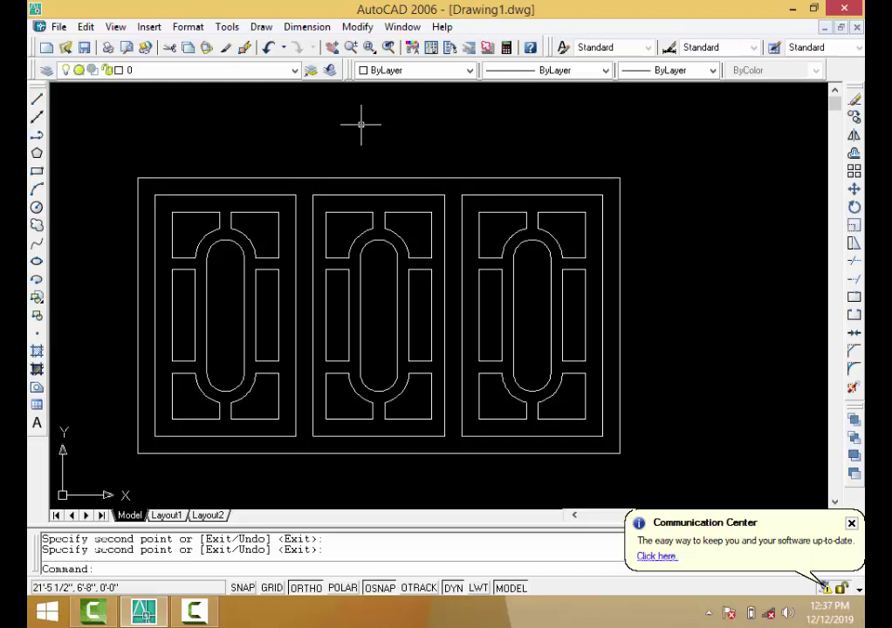
key(XF86AudioMute)
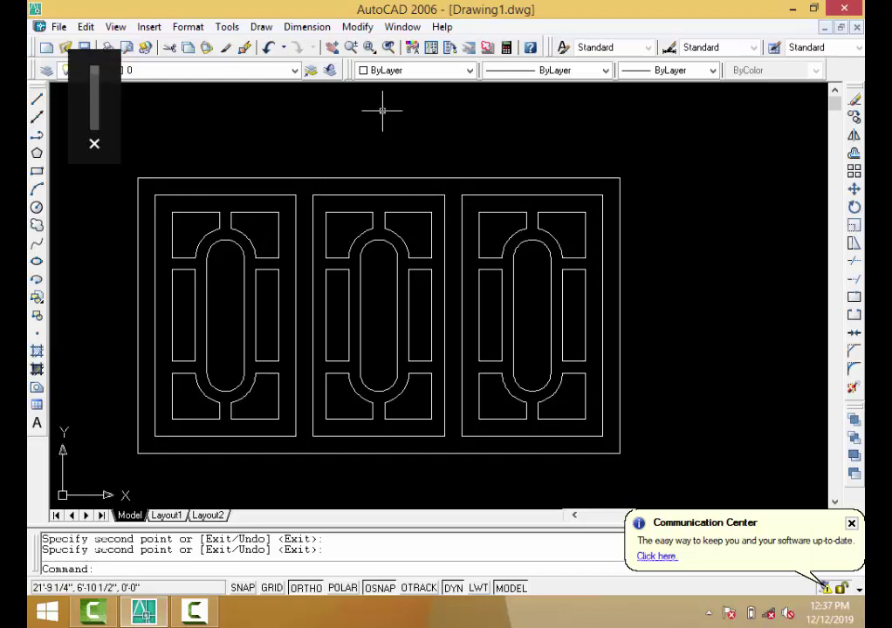